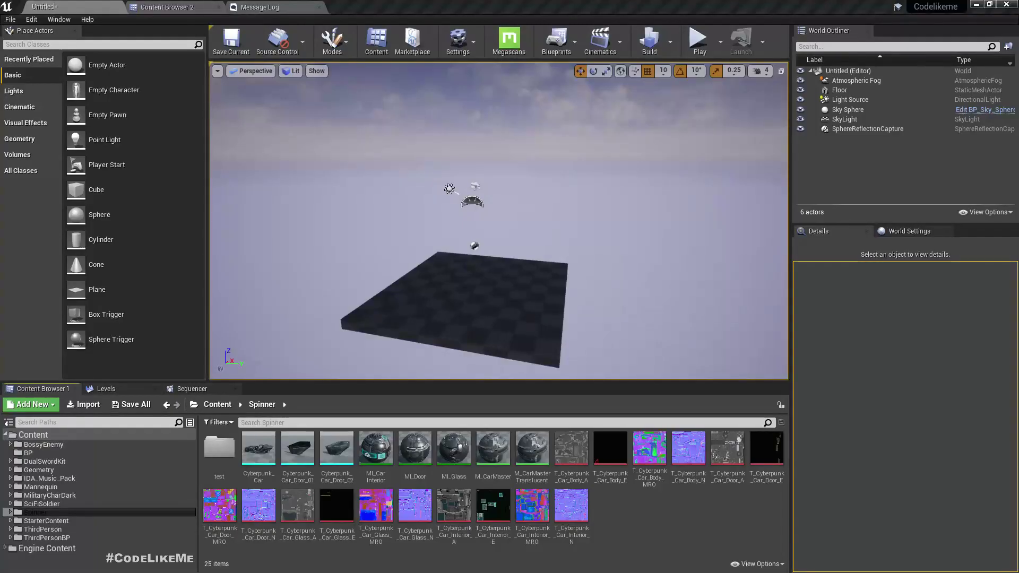
- Create a new level with a floor, sky and player start, discarding the unsaved Untitled level
{"action": "right_click_drag", "start_coordinate": [301, 313], "coordinate": [345, 340]}
{"action": "key", "text": "a"}
{"action": "key", "text": "w"}
{"action": "mouse_move", "coordinate": [343, 296]}
{"action": "left_mouse_down"}
{"action": "mouse_move", "coordinate": [343, 287]}
{"action": "mouse_move", "coordinate": [343, 295]}
{"action": "left_mouse_up"}
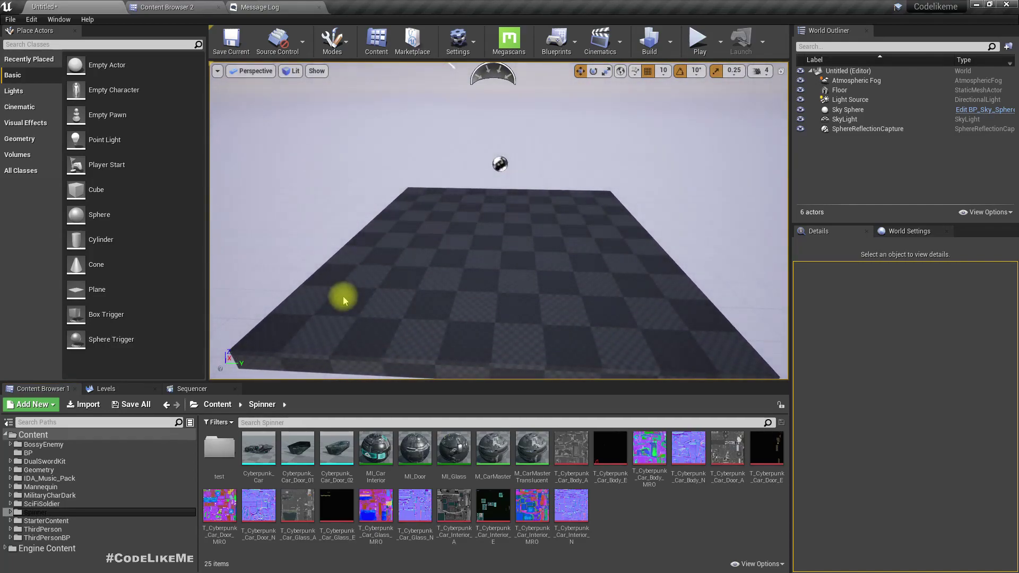
{"action": "key", "text": "ctrl+n"}
{"action": "left_click", "coordinate": [434, 244]}
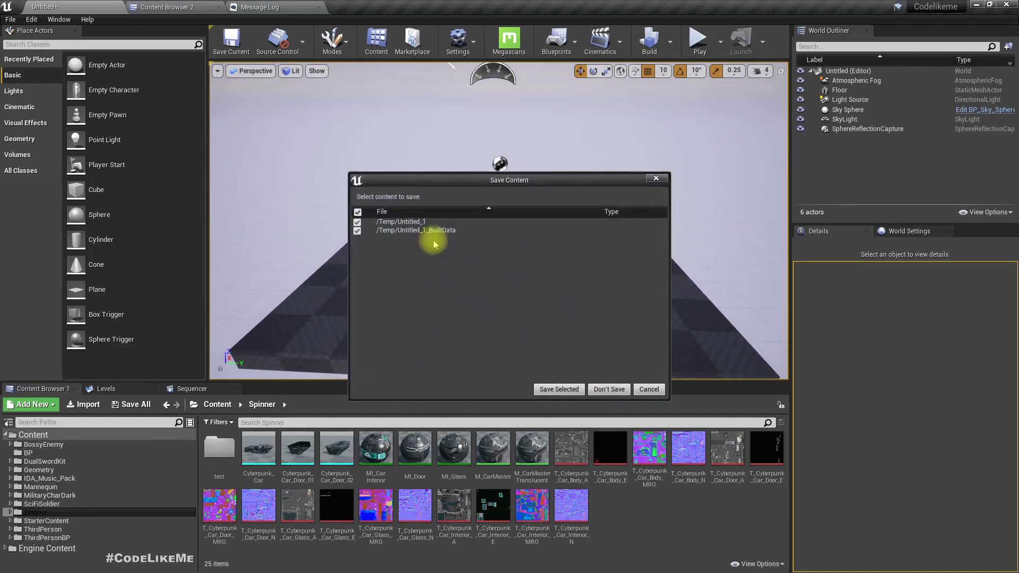
{"action": "left_click", "coordinate": [608, 390]}
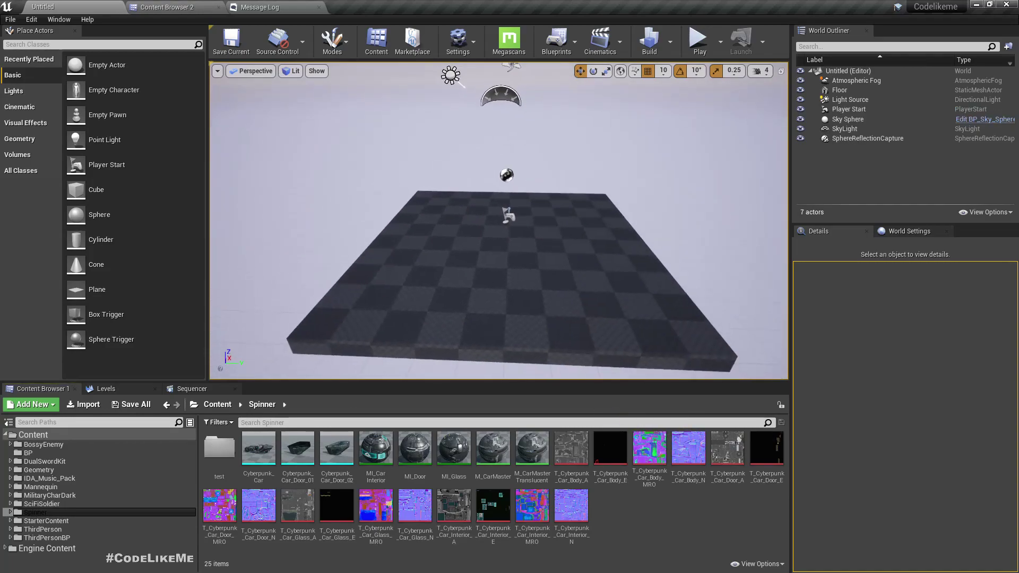
- Open the Cyberpunk_Car static mesh from the Spinner folder and examine its body and cockpit opening from different angles
{"action": "left_click", "coordinate": [271, 442]}
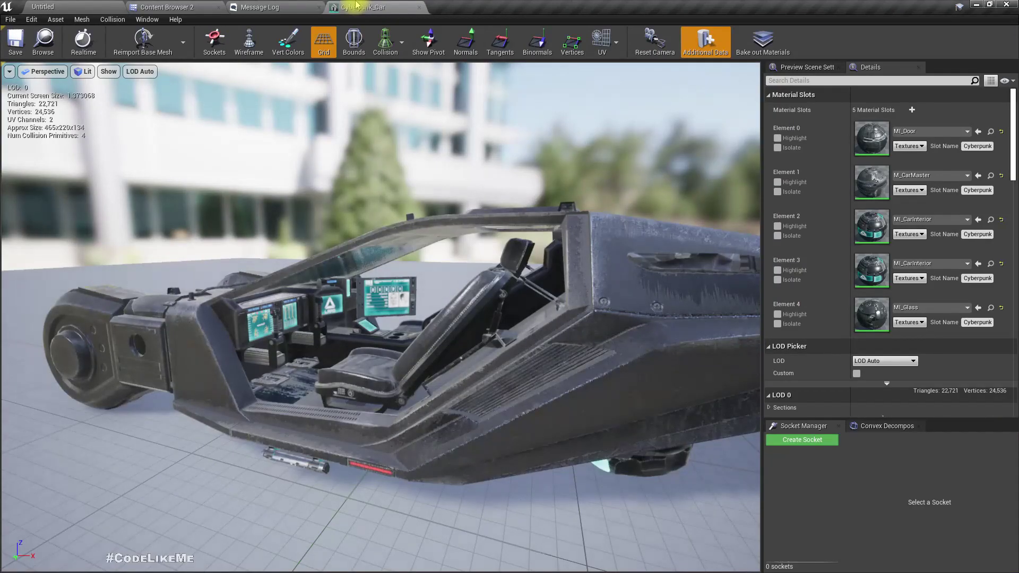
{"action": "right_click_drag", "start_coordinate": [350, 159], "coordinate": [456, 223]}
{"action": "left_click_drag", "start_coordinate": [367, 178], "coordinate": [441, 193], "text": "alt"}
{"action": "left_click_drag", "start_coordinate": [354, 189], "coordinate": [415, 240]}
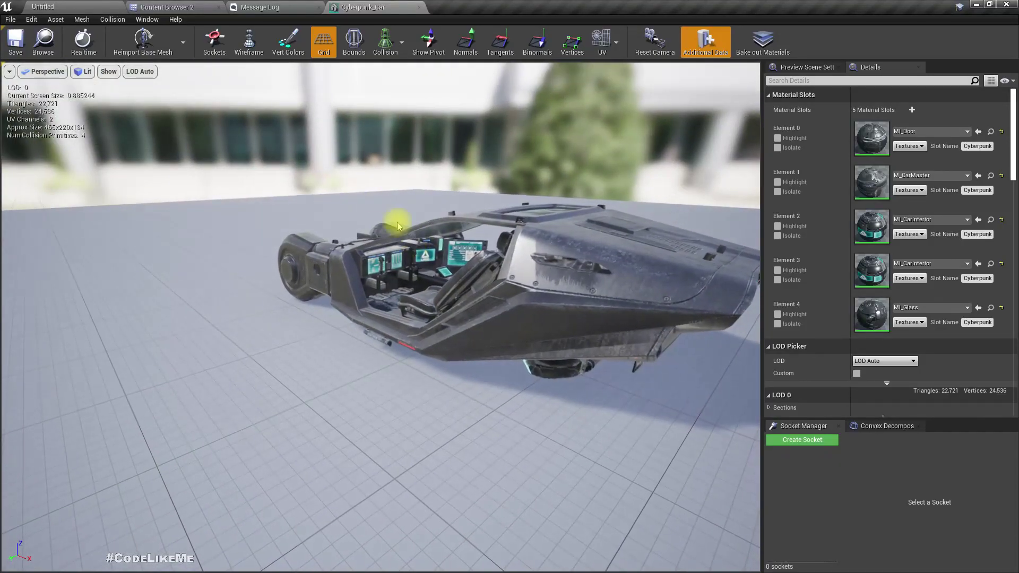
- Inspect the Cyberpunk_Car_Door_01 and Cyberpunk_Car_Door_02 static meshes in the Spinner folder
{"action": "left_click", "coordinate": [162, 6]}
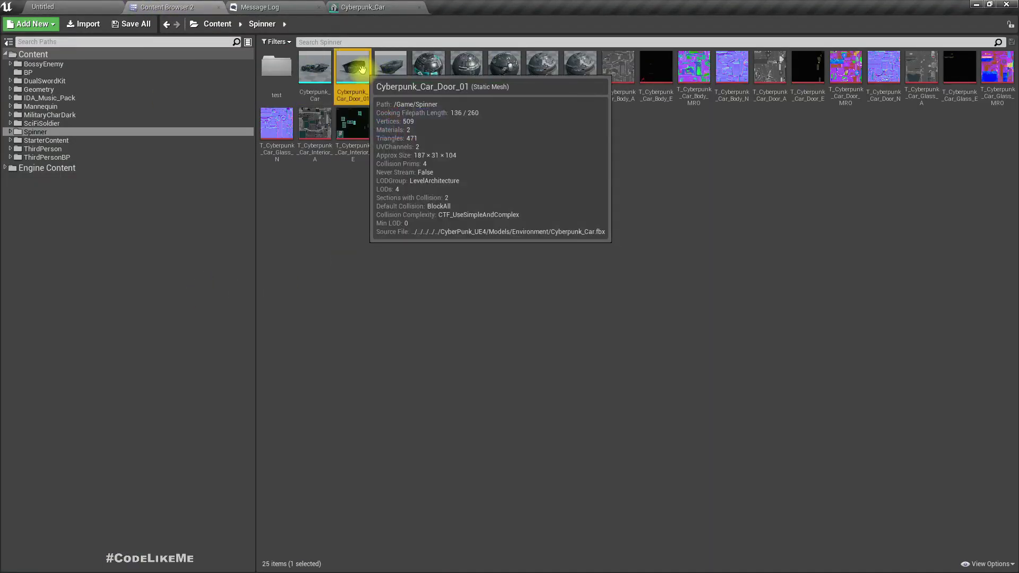
{"action": "double_click", "coordinate": [353, 66]}
{"action": "left_click_drag", "start_coordinate": [409, 182], "coordinate": [409, 182]}
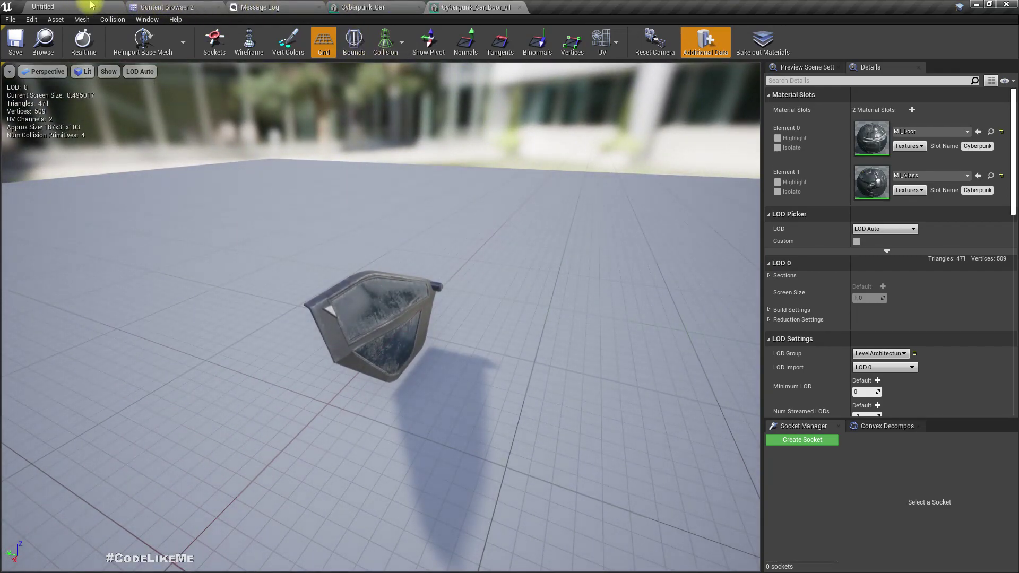
{"action": "left_click", "coordinate": [163, 6]}
{"action": "double_click", "coordinate": [381, 81]}
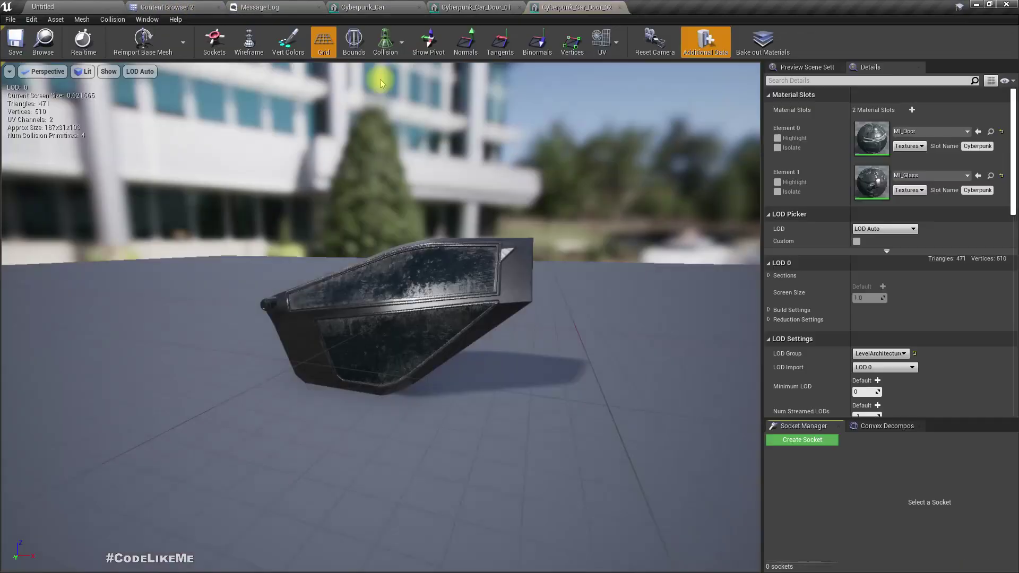
- Close the car and door mesh editors and the Message Log
{"action": "left_click", "coordinate": [520, 8]}
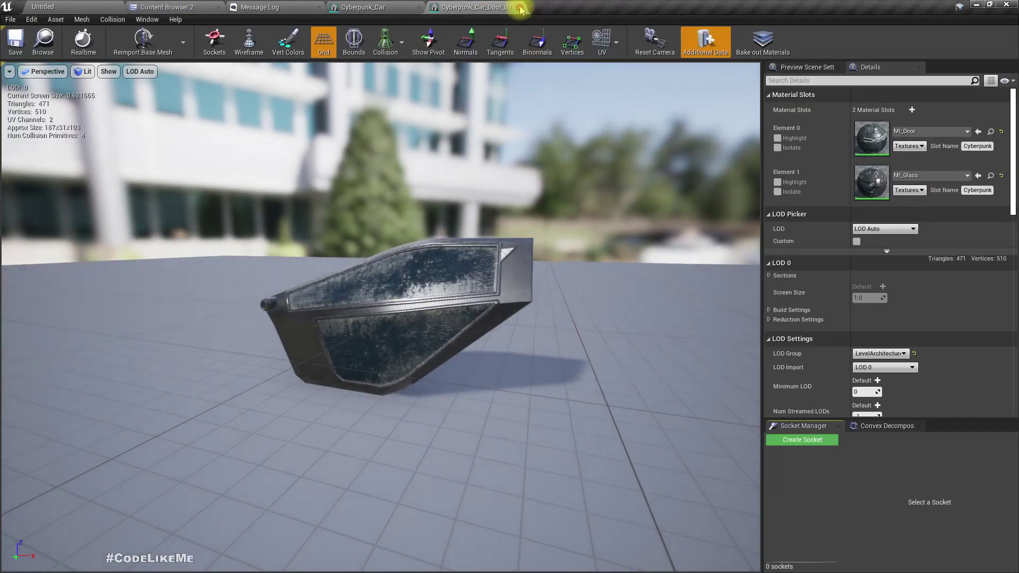
{"action": "left_click", "coordinate": [519, 8]}
{"action": "left_click", "coordinate": [420, 7]}
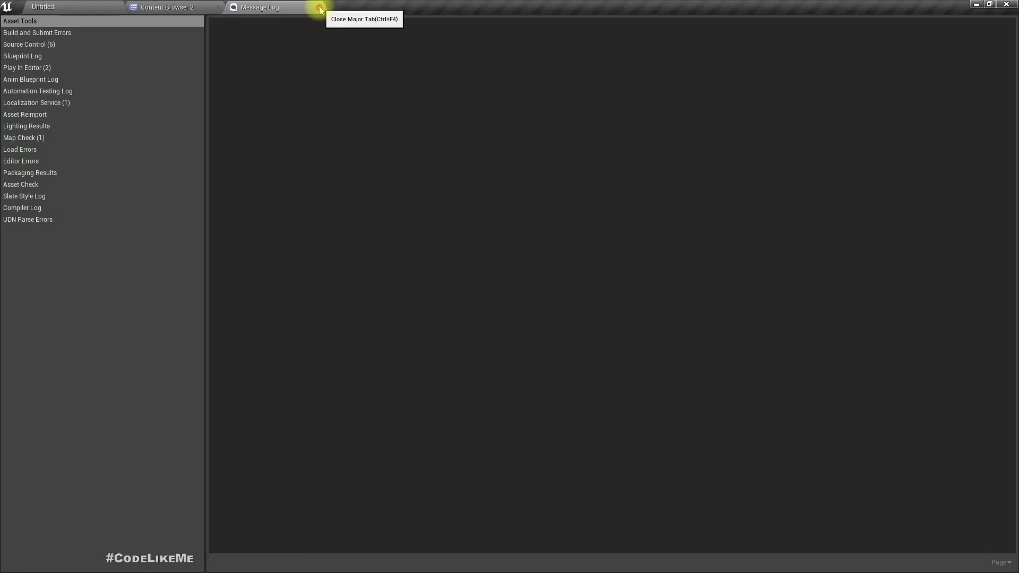
{"action": "left_click", "coordinate": [319, 8]}
- Create a Pawn Blueprint class named AirCar in the BP folder and dock its editor beside the other open windows
{"action": "right_click", "coordinate": [363, 213]}
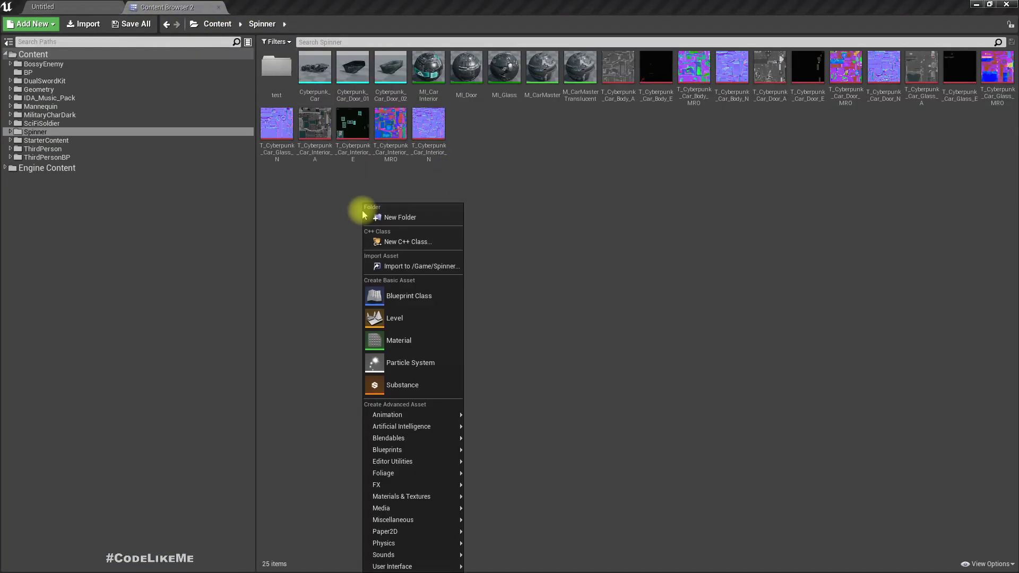
{"action": "left_click", "coordinate": [29, 73]}
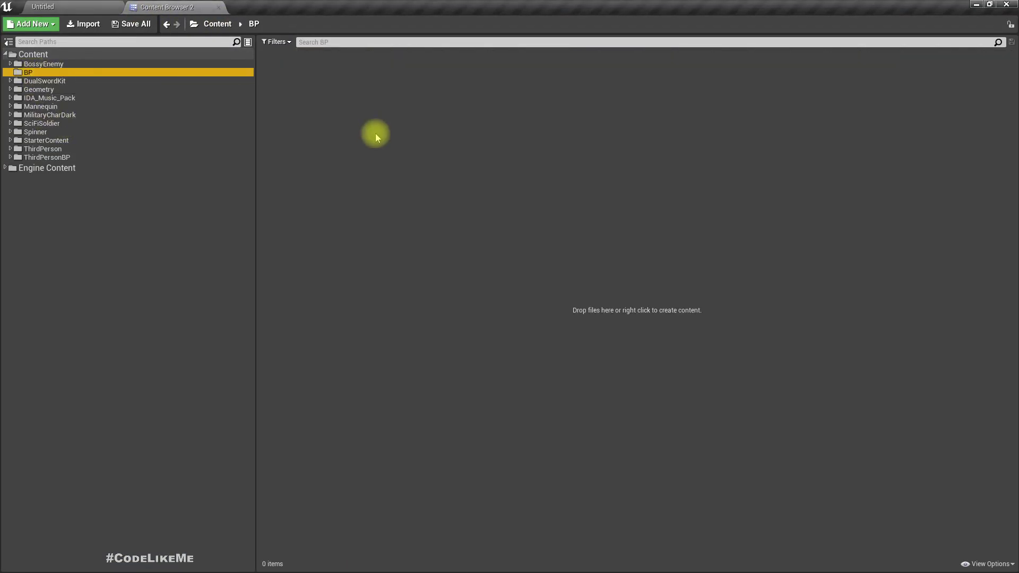
{"action": "right_click", "coordinate": [376, 135]}
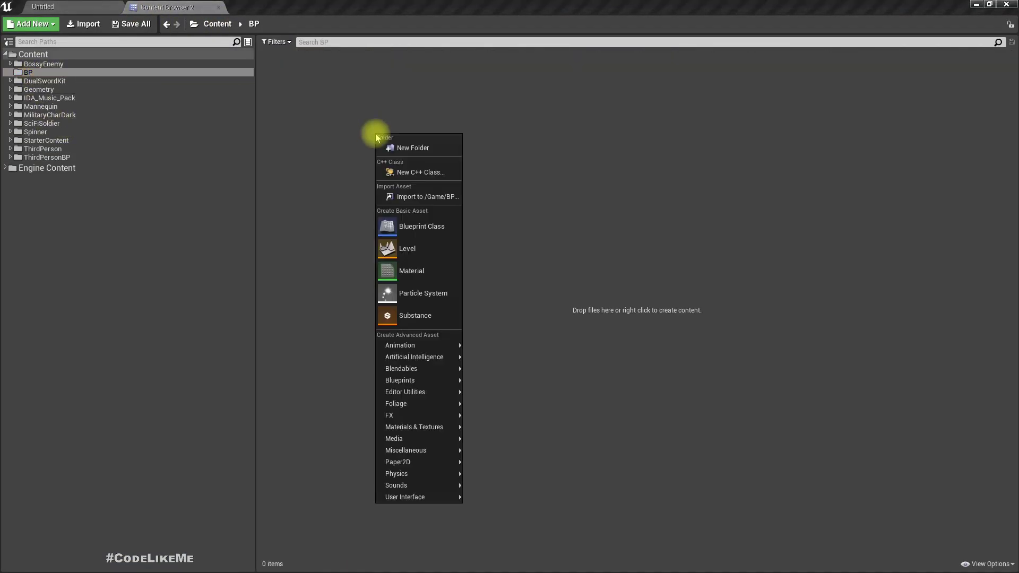
{"action": "left_click", "coordinate": [424, 227]}
{"action": "left_click", "coordinate": [401, 221]}
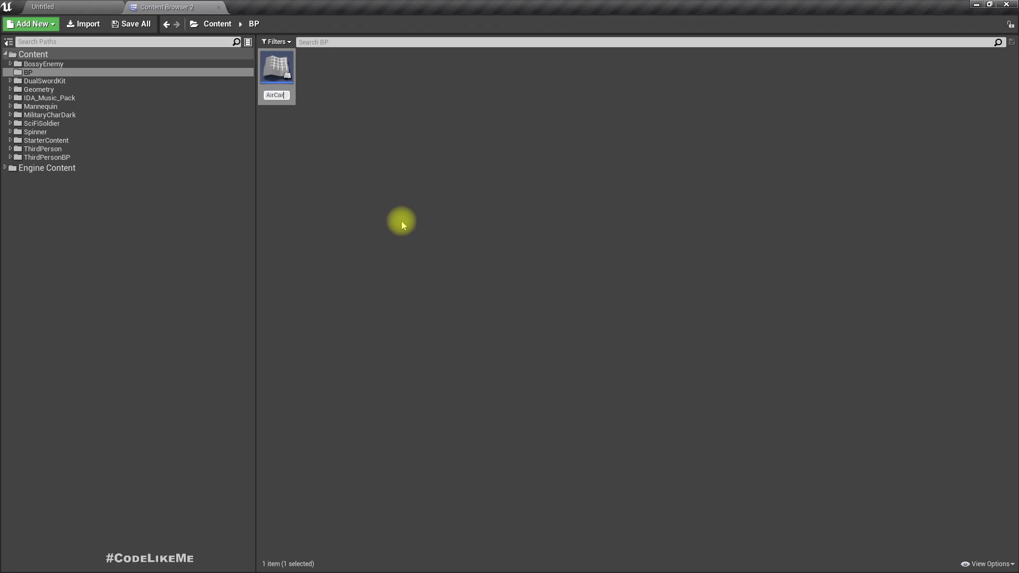
{"action": "key", "text": "Return"}
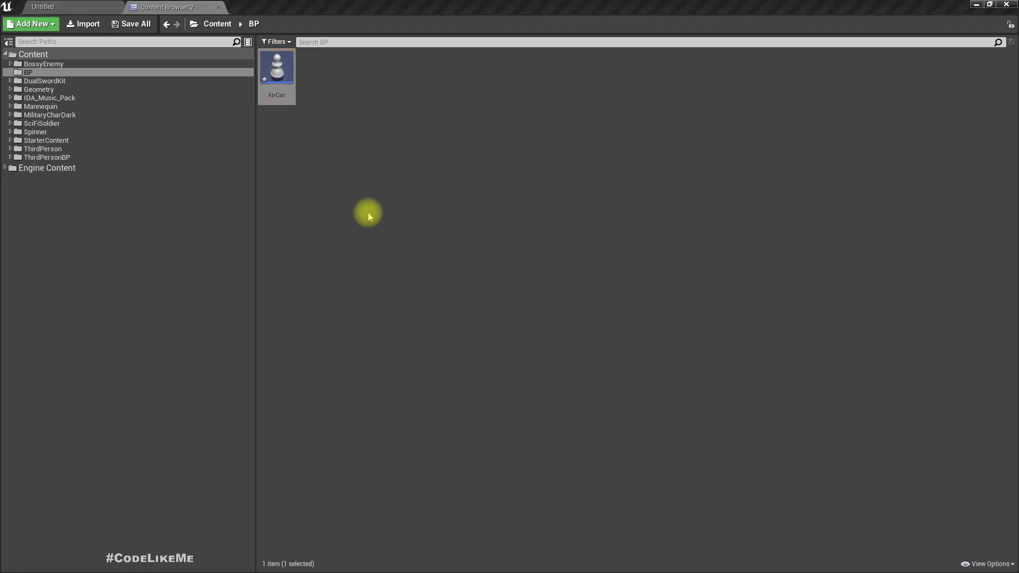
{"action": "left_click_drag", "start_coordinate": [593, 7], "coordinate": [453, 6]}
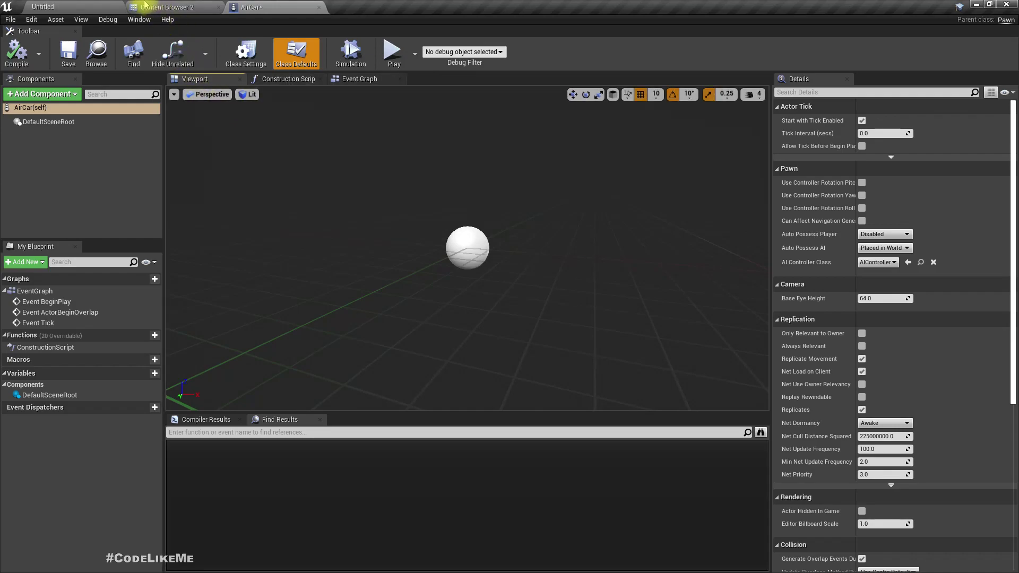
- Save the new level as CarMap in a new Maps folder under Content
{"action": "left_click", "coordinate": [118, 7]}
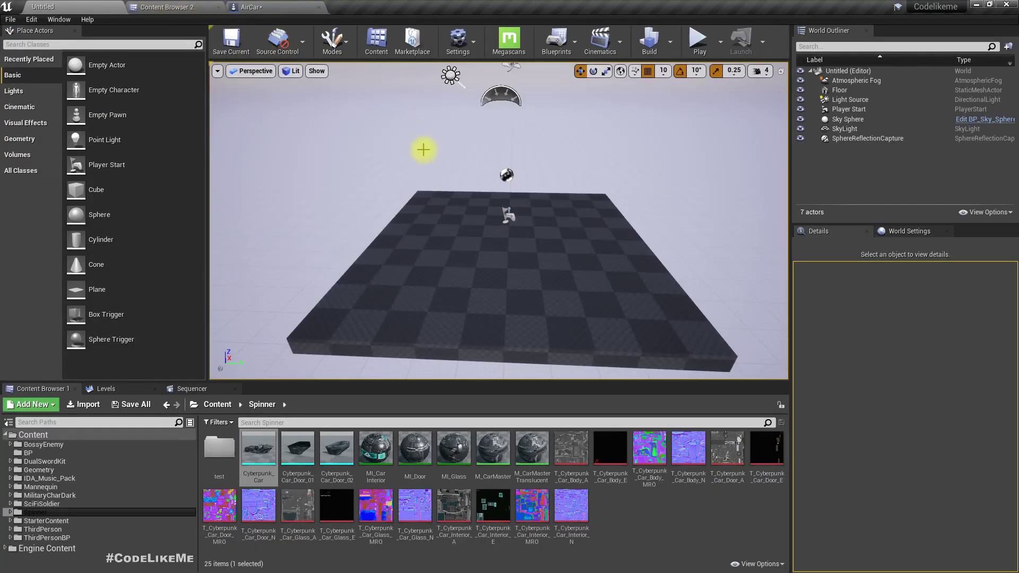
{"action": "key", "text": "ctrl+s"}
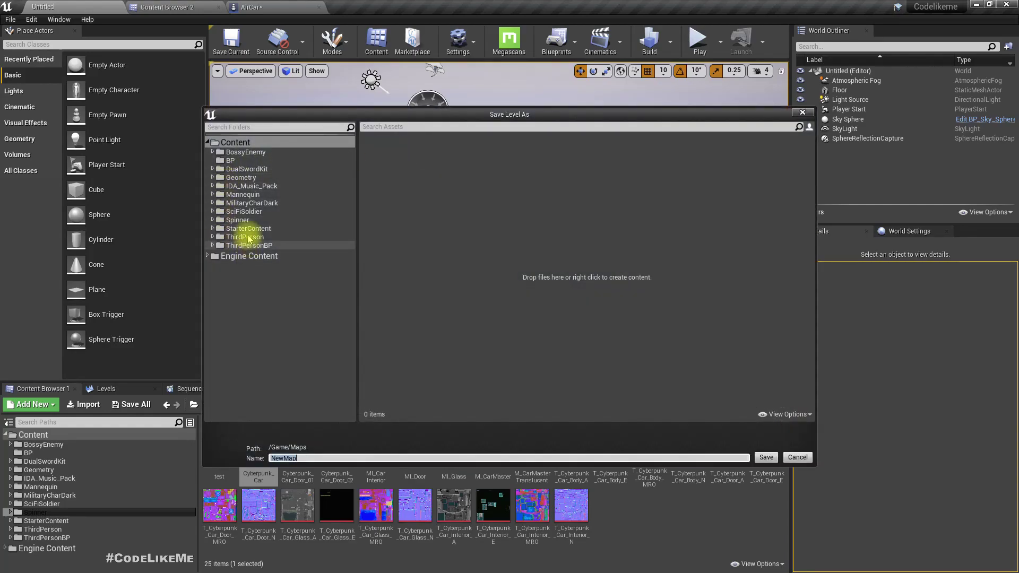
{"action": "right_click", "coordinate": [232, 149]}
{"action": "left_click", "coordinate": [256, 155]}
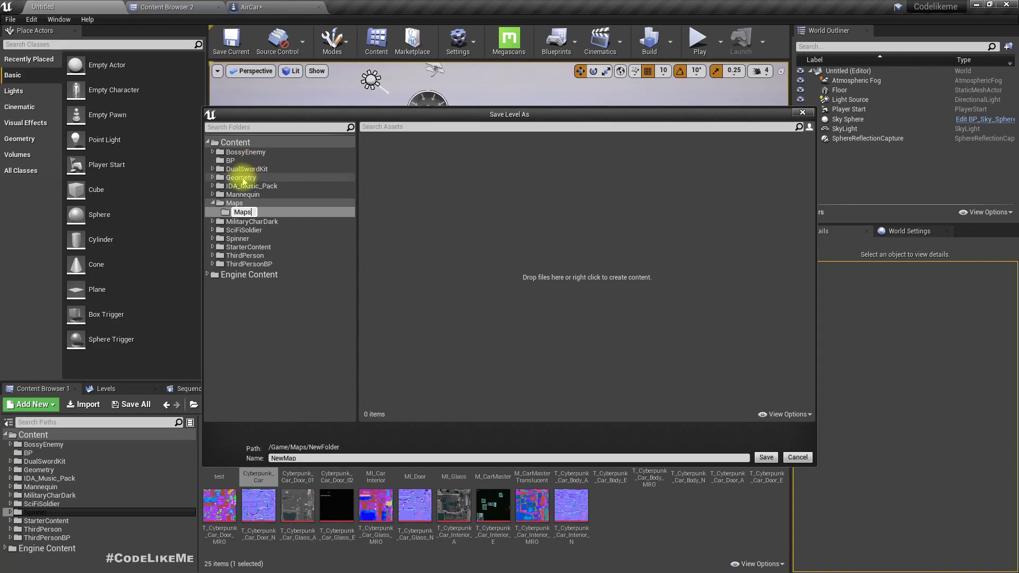
{"action": "left_click", "coordinate": [295, 203]}
{"action": "left_click", "coordinate": [353, 458]}
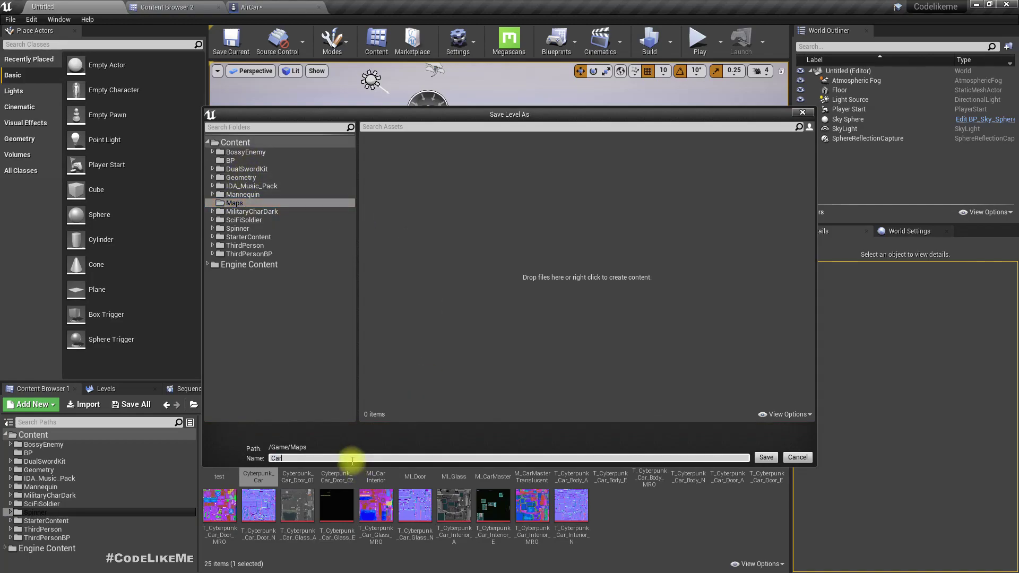
{"action": "key", "text": "Return"}
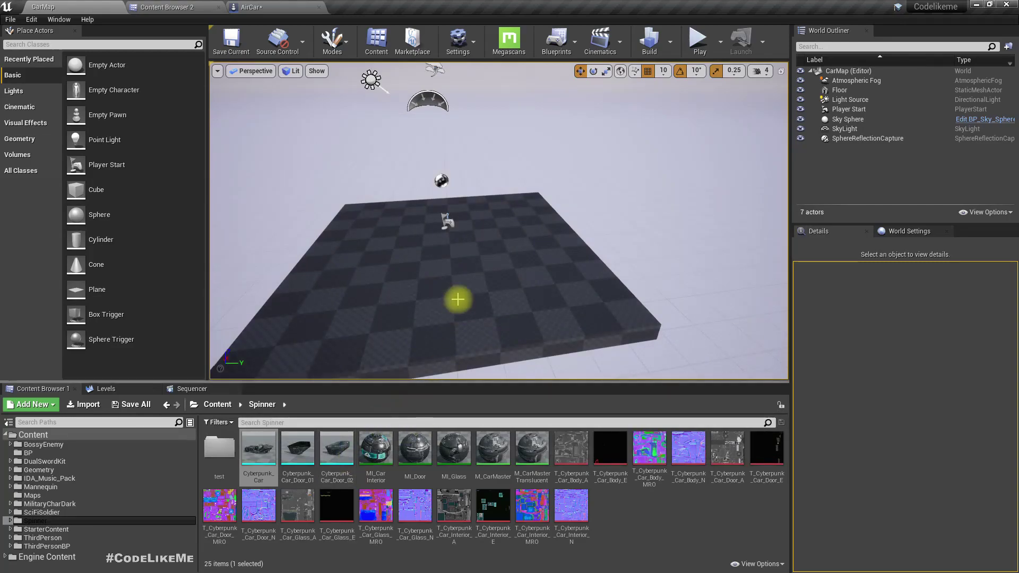
- Select the Floor and clear the property filter so that all of its details are listed
{"action": "right_click_drag", "start_coordinate": [507, 274], "coordinate": [512, 237]}
{"action": "left_click", "coordinate": [510, 235]}
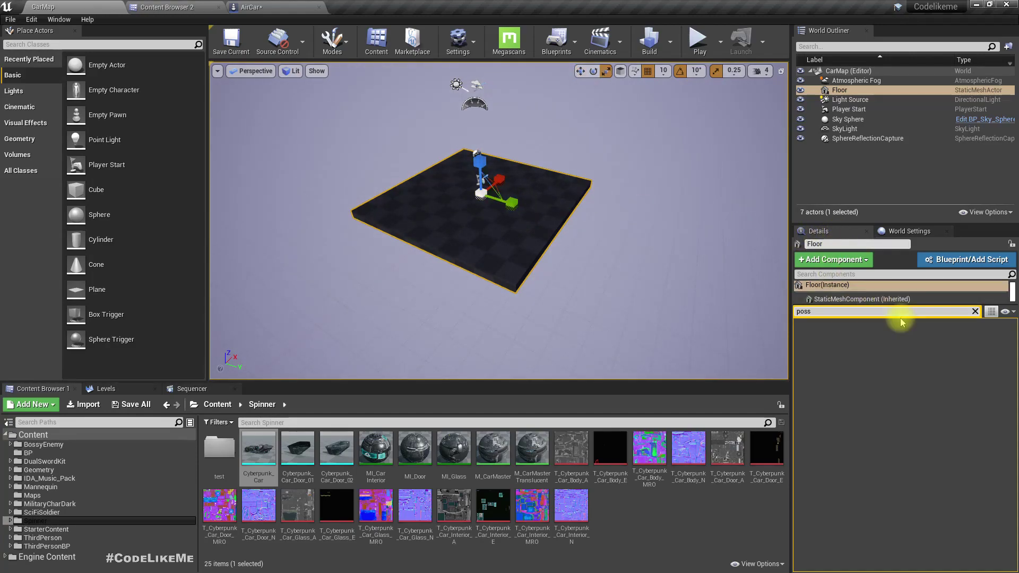
{"action": "left_click", "coordinate": [975, 312]}
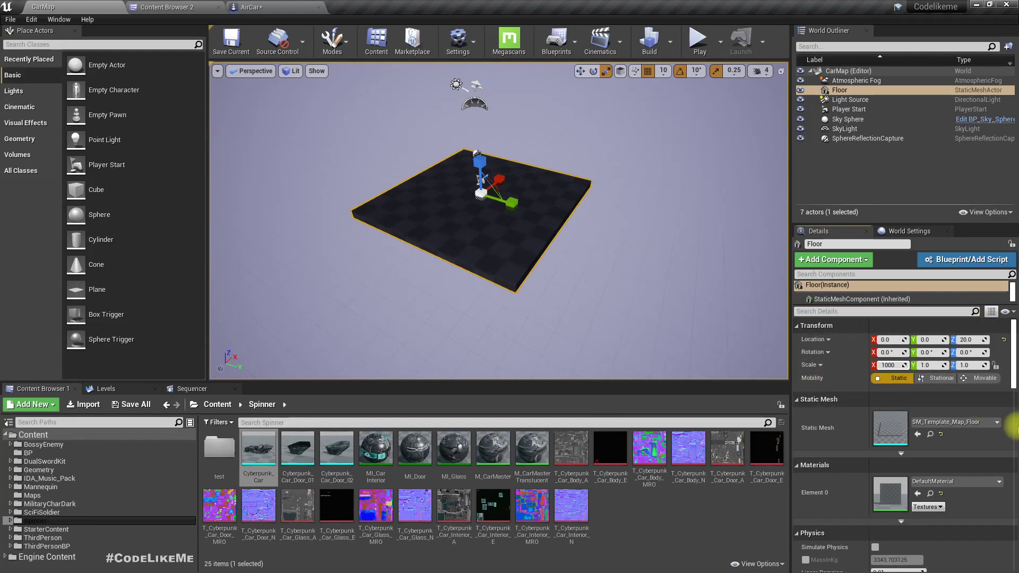
- Try scaling the Floor to 1000 in X and Y, and undo the scaling
{"action": "key", "text": "Tab"}
{"action": "type", "text": "1000"}
{"action": "key", "text": "Return"}
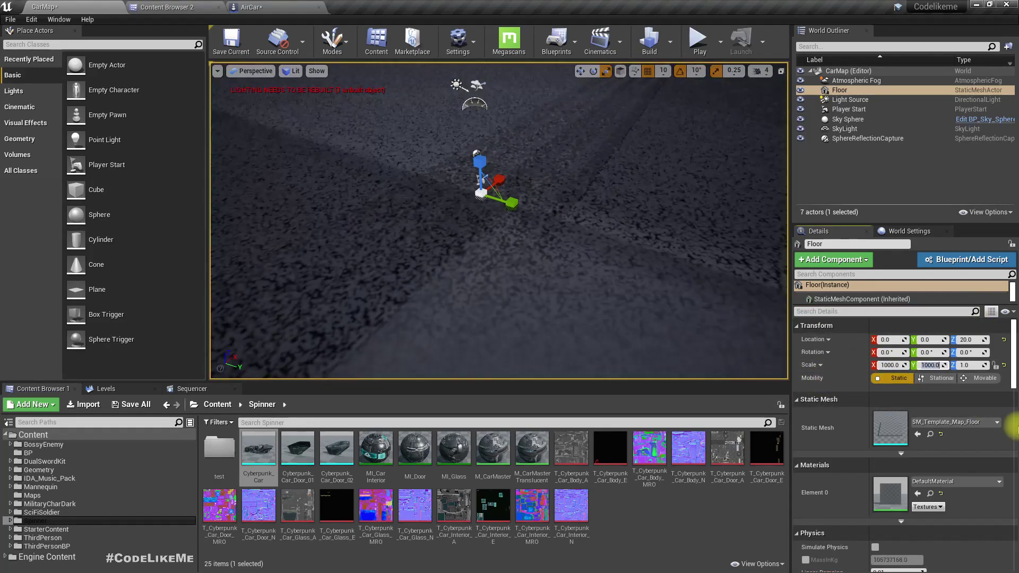
{"action": "right_click_drag", "start_coordinate": [567, 241], "coordinate": [497, 226]}
{"action": "key", "text": "ctrl+z"}
{"action": "key", "text": "ctrl+z"}
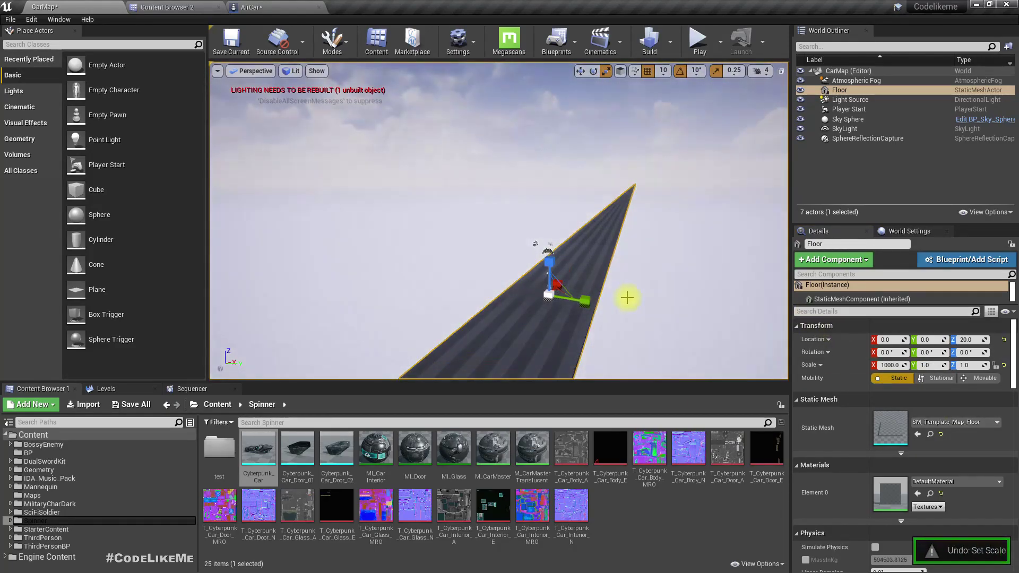
- Set the Floor's scale to 10 in both X and Y
{"action": "key", "text": "w"}
{"action": "mouse_move", "coordinate": [611, 294]}
{"action": "right_mouse_down"}
{"action": "mouse_move", "coordinate": [611, 280]}
{"action": "mouse_move", "coordinate": [547, 292]}
{"action": "mouse_move", "coordinate": [612, 294]}
{"action": "right_mouse_up"}
{"action": "key", "text": "d"}
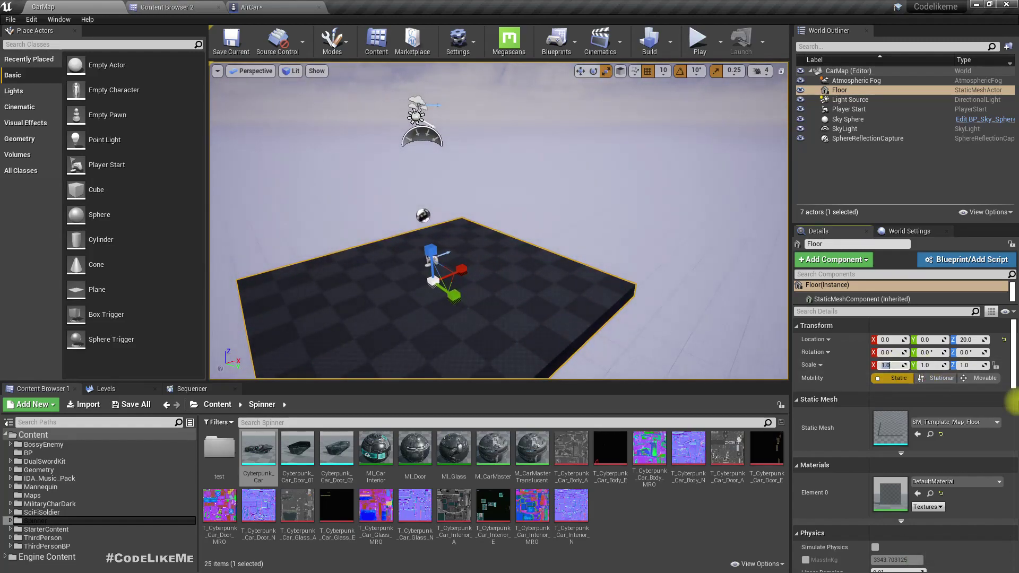
{"action": "type", "text": "0"}
{"action": "key", "text": "Tab"}
{"action": "type", "text": "10"}
{"action": "key", "text": "Return"}
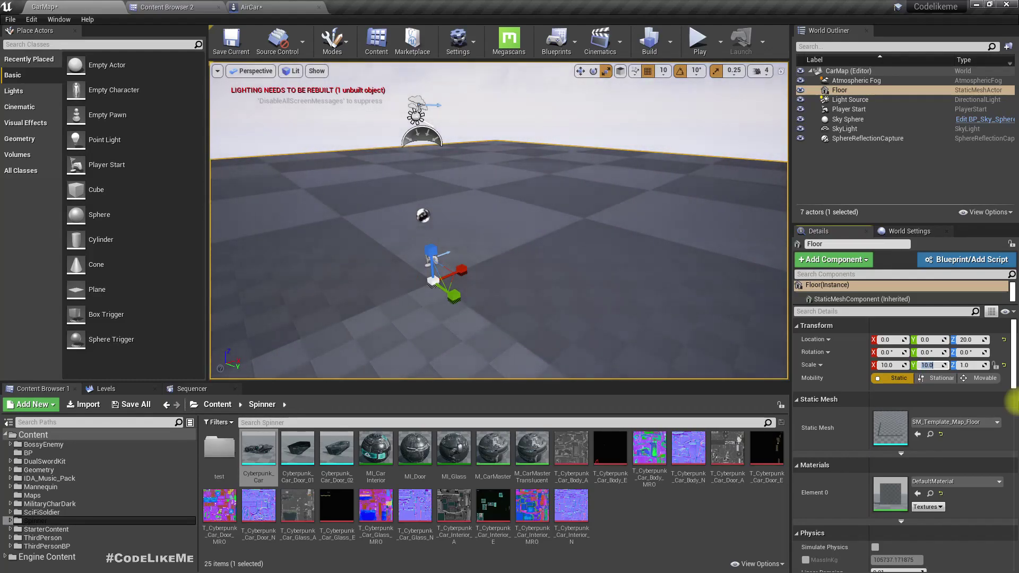
- Delete the Player Start from the level and show the World Settings
{"action": "right_click_drag", "start_coordinate": [630, 289], "coordinate": [630, 288]}
{"action": "key", "text": "a"}
{"action": "key", "text": "d"}
{"action": "key", "text": "w"}
{"action": "key", "text": "d"}
{"action": "key", "text": "w"}
{"action": "left_click", "coordinate": [450, 265]}
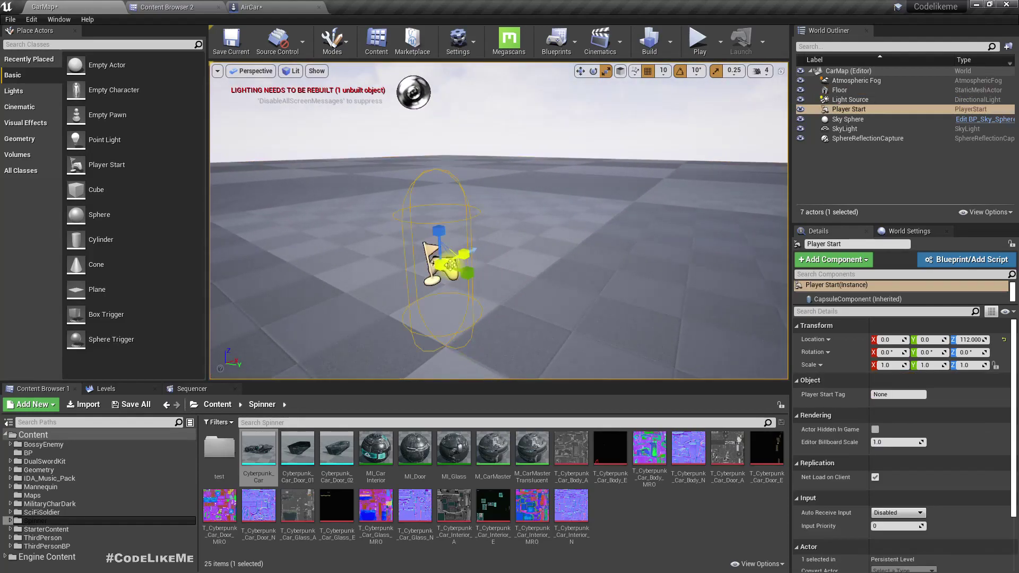
{"action": "key", "text": "Delete"}
{"action": "left_click", "coordinate": [906, 231]}
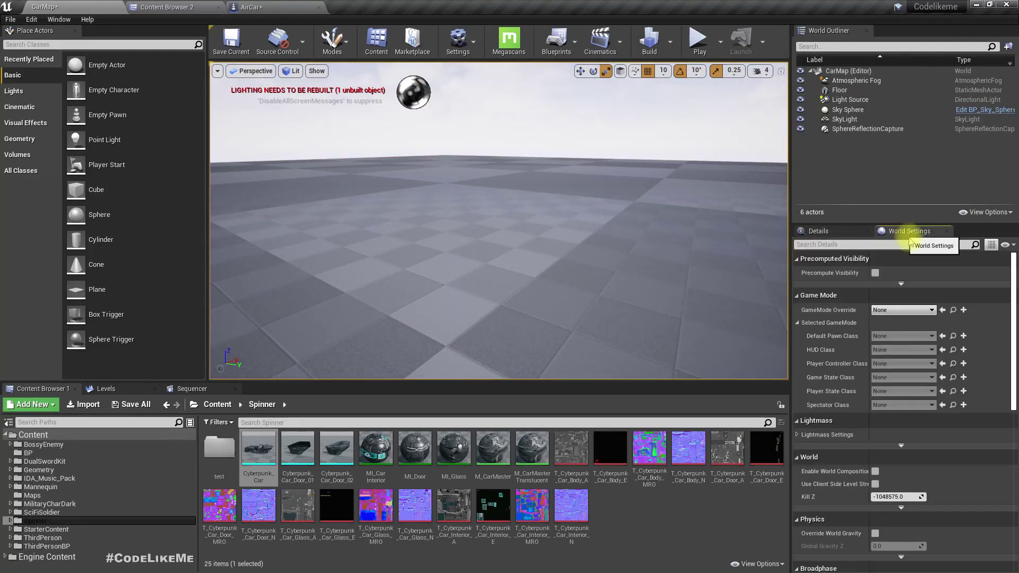
{"action": "mouse_move", "coordinate": [470, 246]}
{"action": "right_mouse_down"}
{"action": "mouse_move", "coordinate": [457, 246]}
{"action": "mouse_move", "coordinate": [478, 246]}
{"action": "right_mouse_up"}
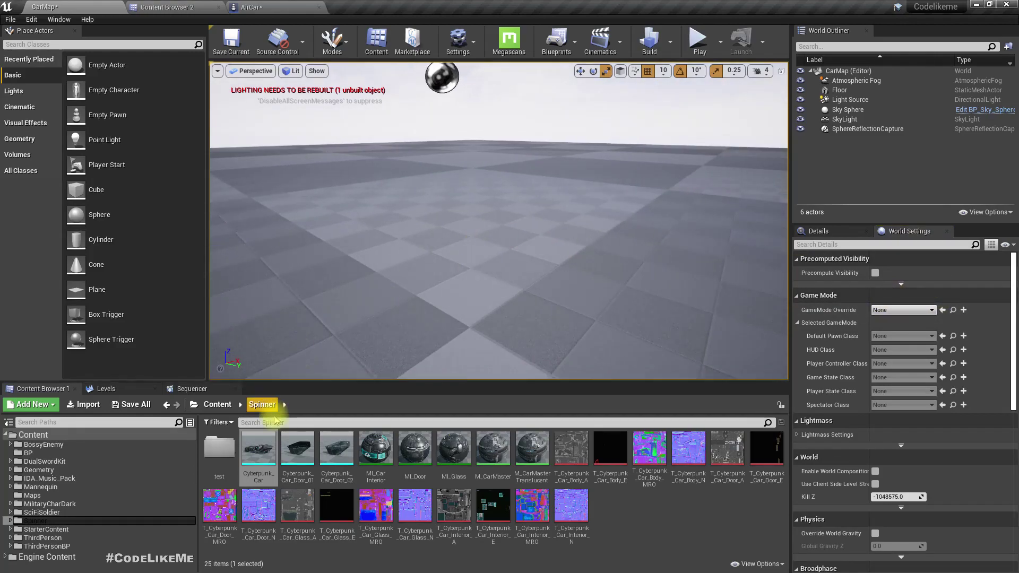
- Place an instance of the AirCar Blueprint from the BP folder on the floor of the CarMap level
{"action": "left_click", "coordinate": [251, 7]}
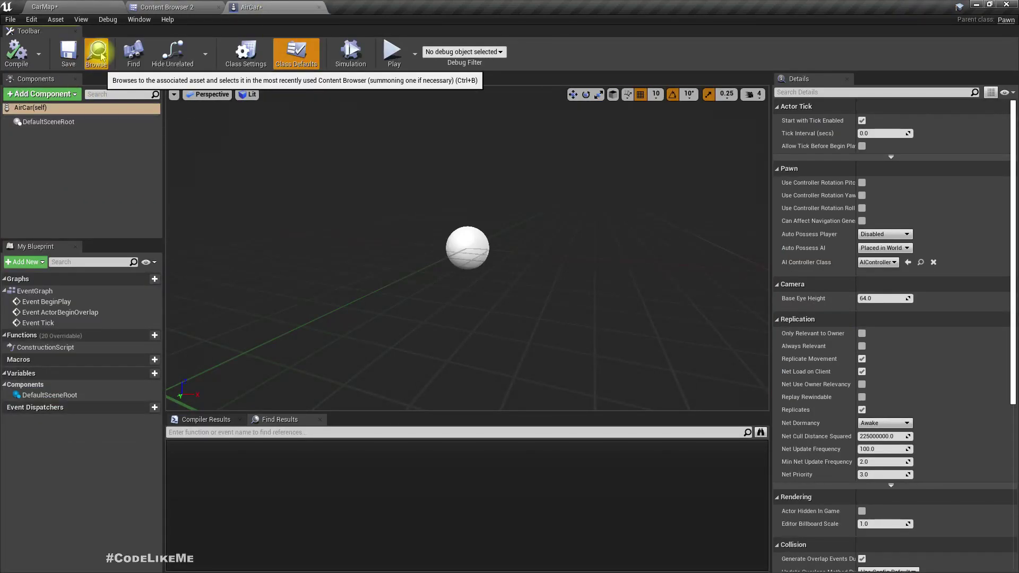
{"action": "left_click", "coordinate": [167, 7]}
{"action": "left_click_drag", "start_coordinate": [277, 71], "coordinate": [370, 206]}
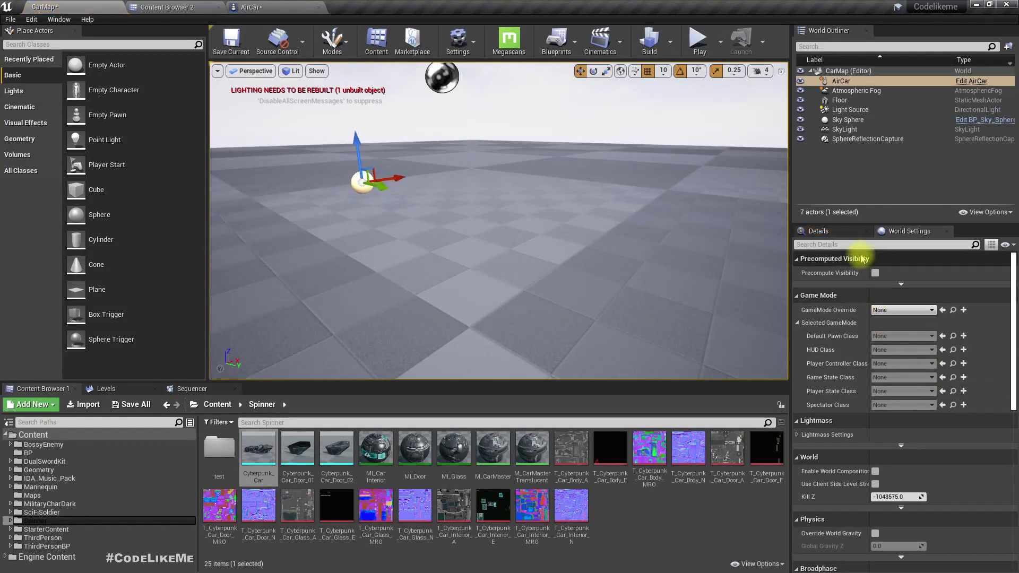
- Set Auto Possess Player to Player 0 for the placed AirCar, filtering its details by "poss"
{"action": "left_click", "coordinate": [834, 232]}
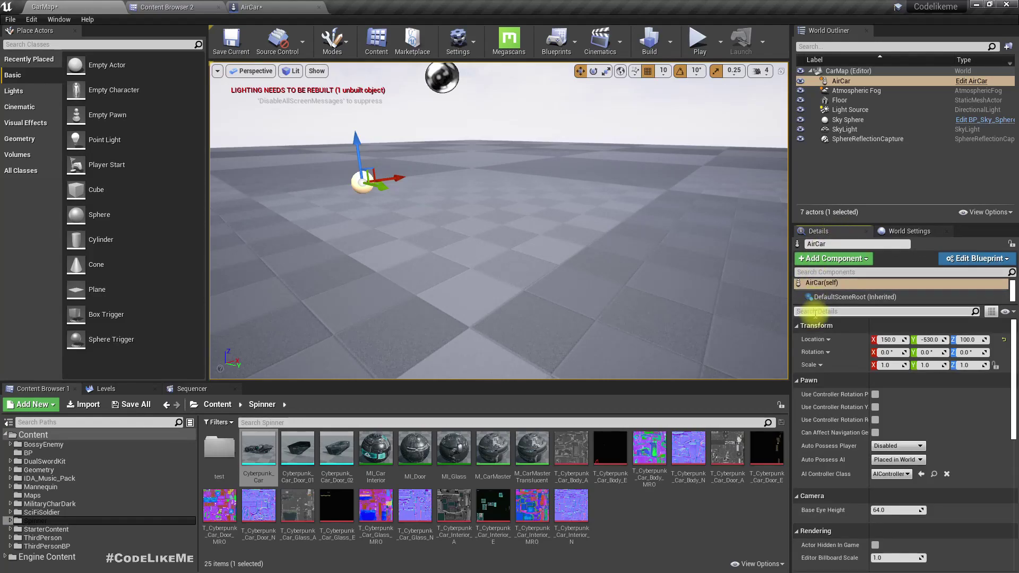
{"action": "left_click", "coordinate": [815, 312]}
{"action": "type", "text": "poss"}
{"action": "left_click", "coordinate": [886, 341]}
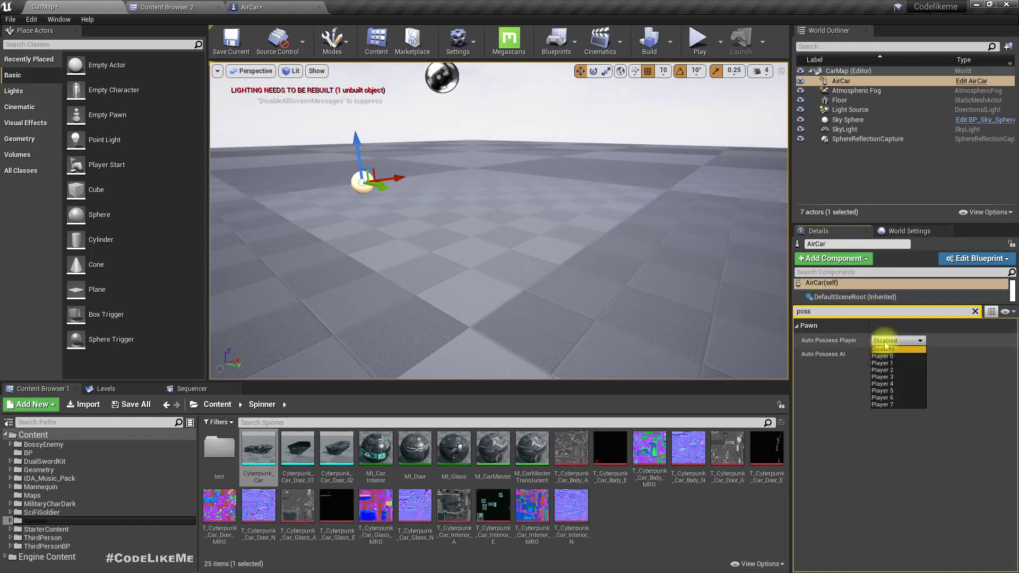
{"action": "left_click", "coordinate": [890, 356]}
{"action": "right_click_drag", "start_coordinate": [655, 292], "coordinate": [770, 284]}
{"action": "key", "text": "w"}
{"action": "right_click_drag", "start_coordinate": [303, 108], "coordinate": [311, 122]}
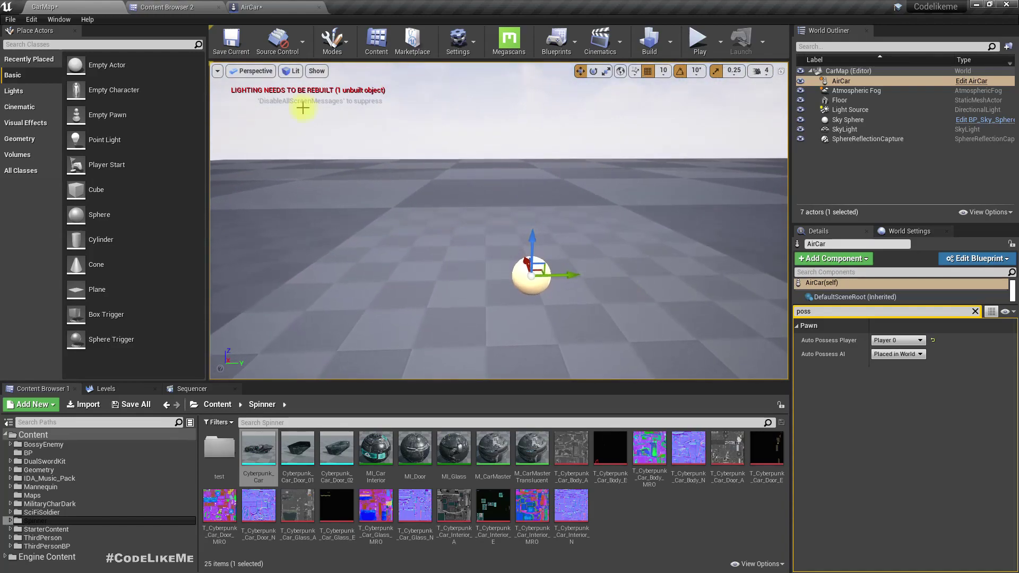
- Add the car body mesh from the Spinner folder to the AirCar Blueprint as a component under DefaultSceneRoot
{"action": "left_click", "coordinate": [267, 6]}
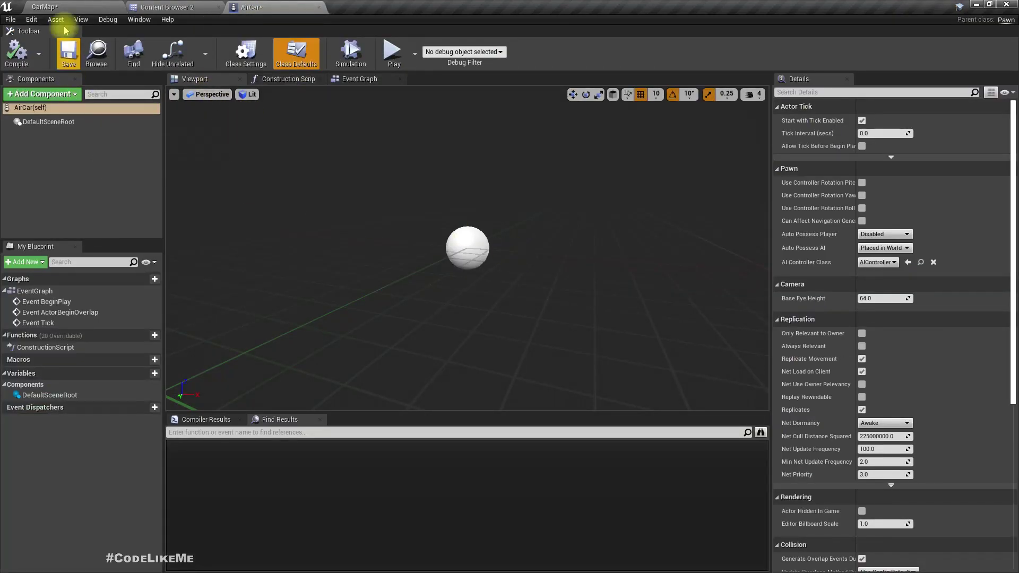
{"action": "left_click", "coordinate": [148, 7]}
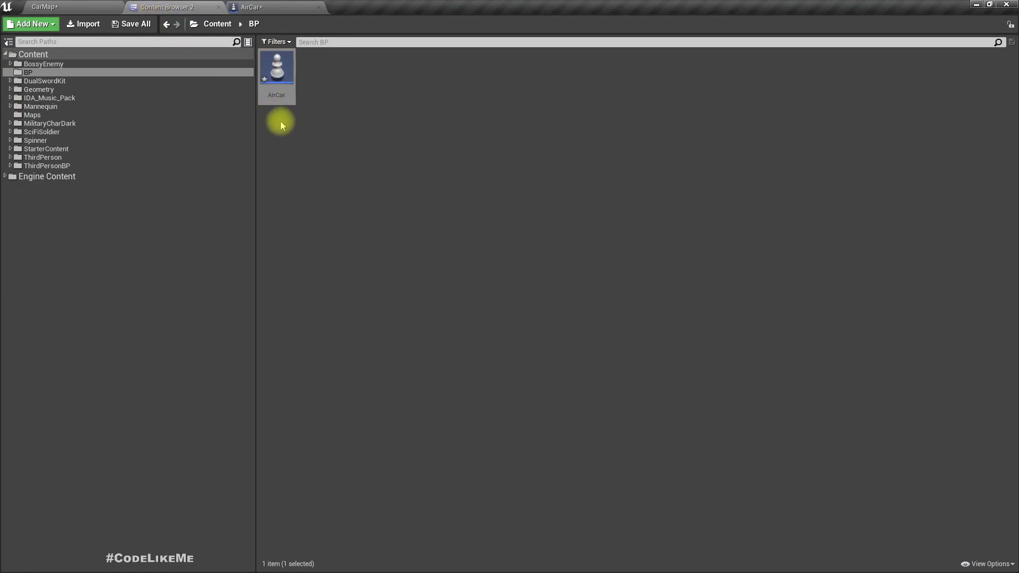
{"action": "left_click", "coordinate": [34, 139]}
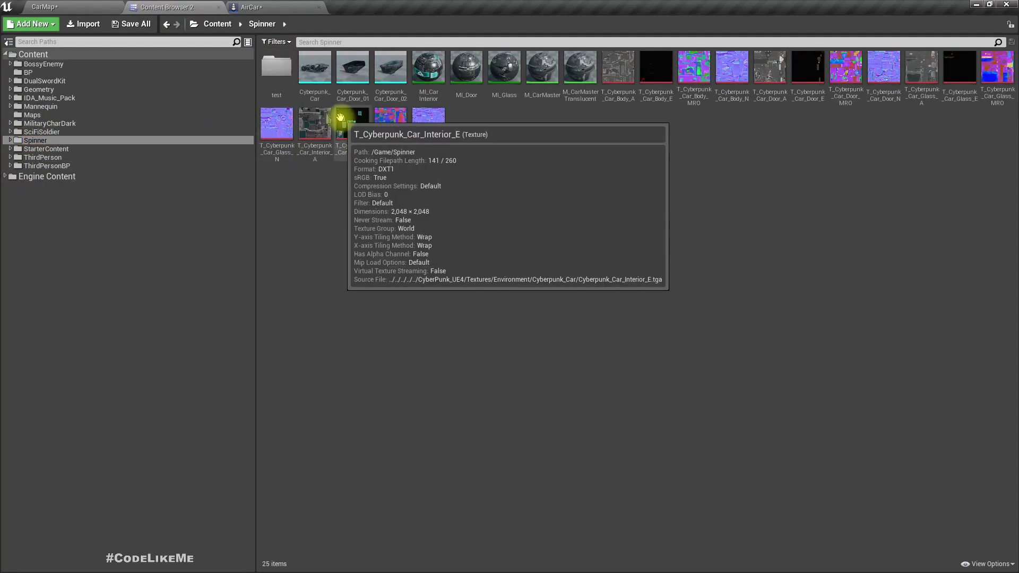
{"action": "left_click", "coordinate": [311, 71]}
{"action": "left_click_drag", "start_coordinate": [312, 71], "coordinate": [46, 122]}
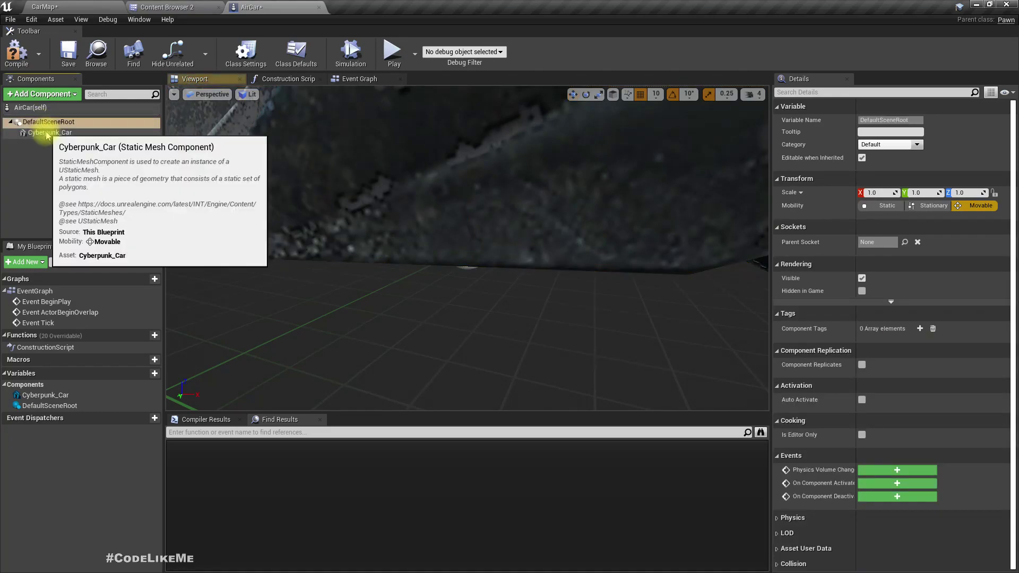
{"action": "mouse_move", "coordinate": [420, 255]}
{"action": "right_mouse_down"}
{"action": "mouse_move", "coordinate": [420, 292]}
{"action": "mouse_move", "coordinate": [418, 257]}
{"action": "right_mouse_up"}
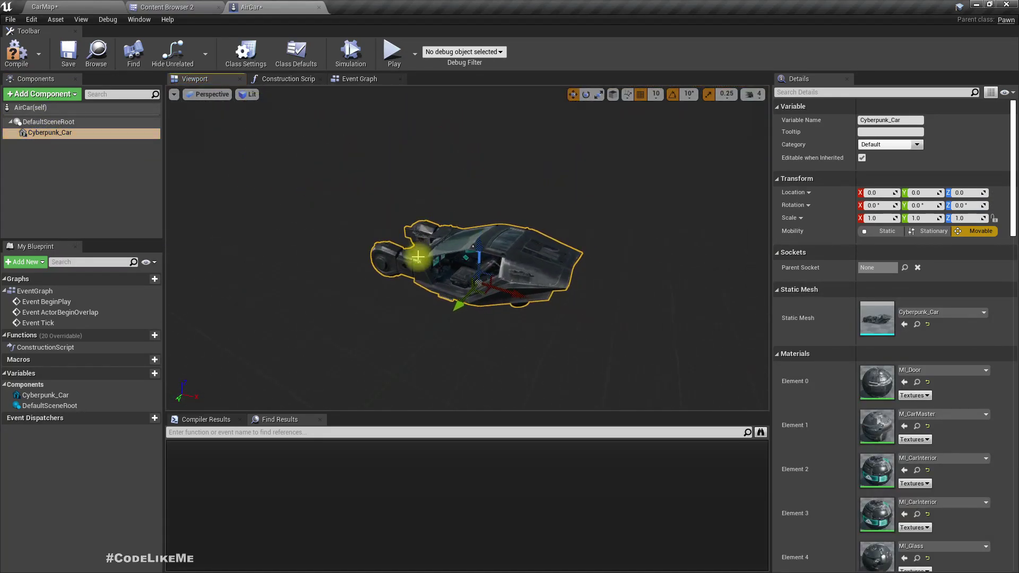
- Make the Cyberpunk_Car mesh the AirCar's root component in place of DefaultSceneRoot
{"action": "left_click_drag", "start_coordinate": [32, 132], "coordinate": [41, 128]}
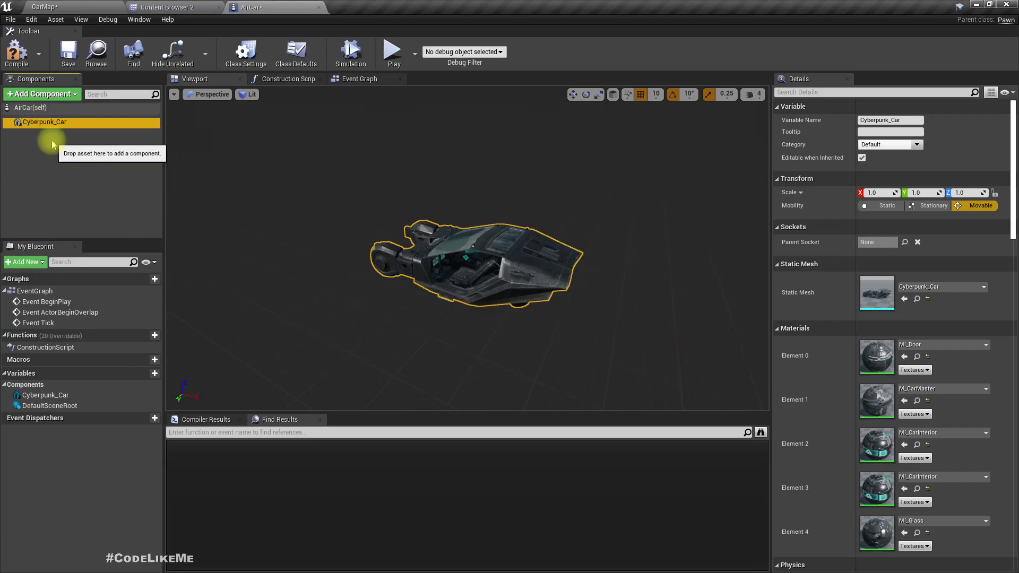
{"action": "key", "text": "ctrl+z"}
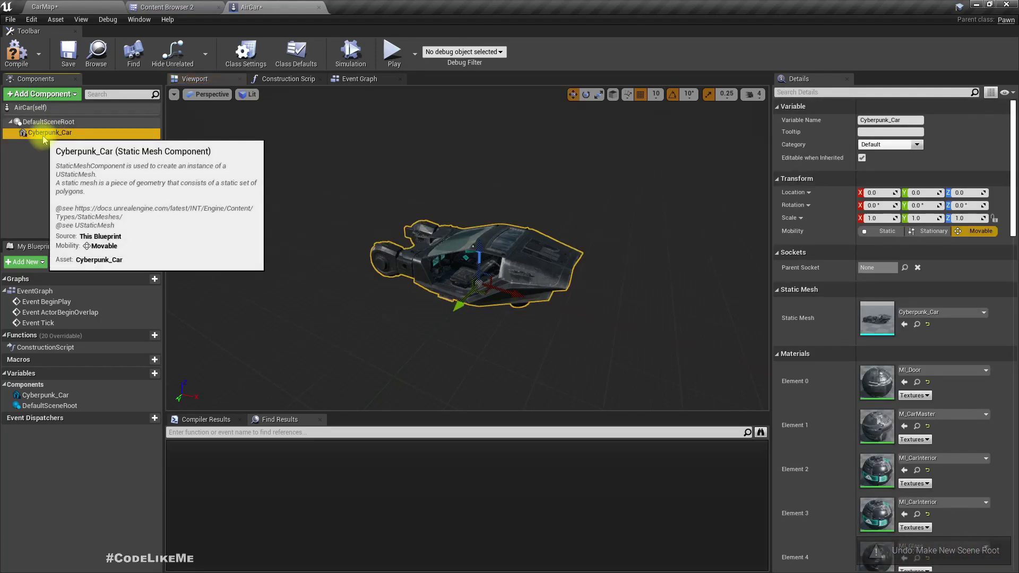
{"action": "left_click_drag", "start_coordinate": [42, 136], "coordinate": [30, 128]}
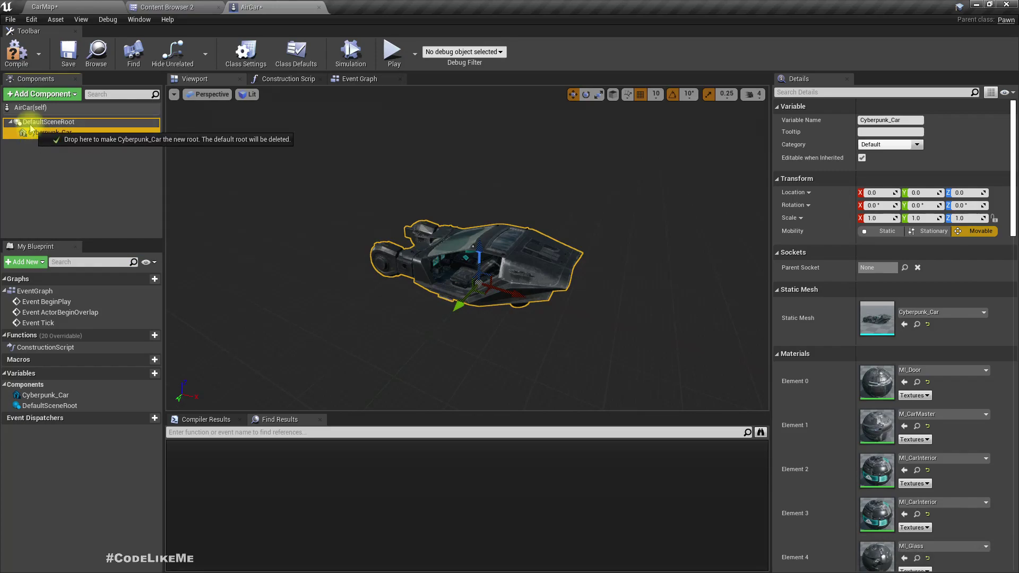
{"action": "left_click_drag", "start_coordinate": [30, 127], "coordinate": [31, 124]}
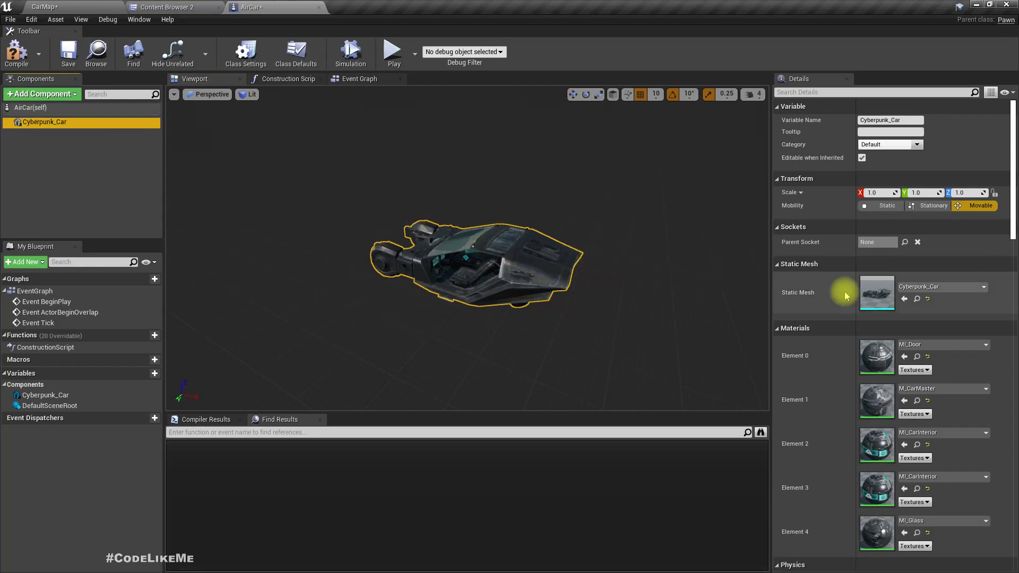
- Examine the placed AirCar in the CarMap level from several sides to check its facing direction
{"action": "left_click", "coordinate": [70, 6]}
{"action": "right_click_drag", "start_coordinate": [499, 221], "coordinate": [690, 226]}
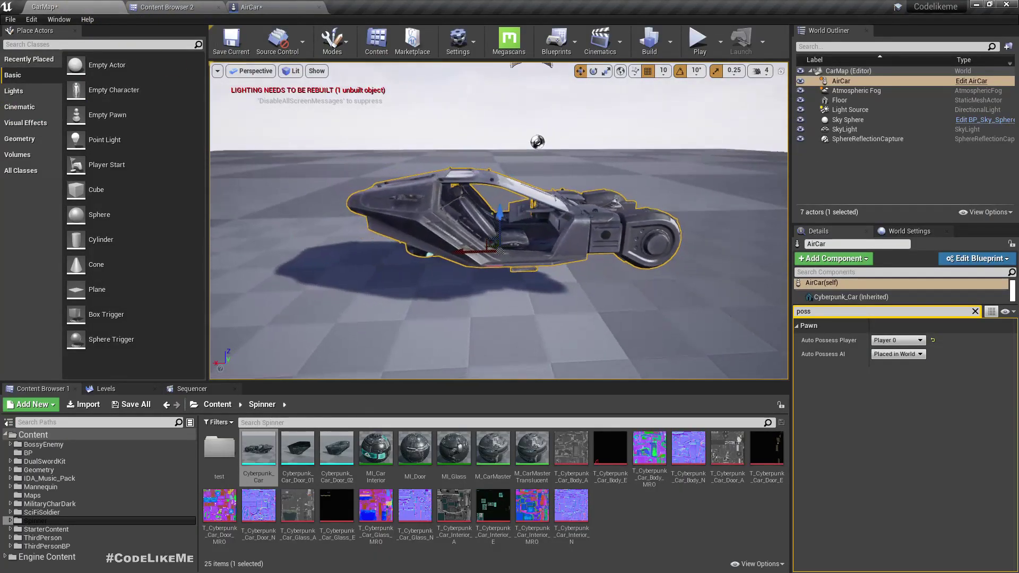
{"action": "left_click_drag", "start_coordinate": [584, 221], "coordinate": [576, 220], "text": "alt"}
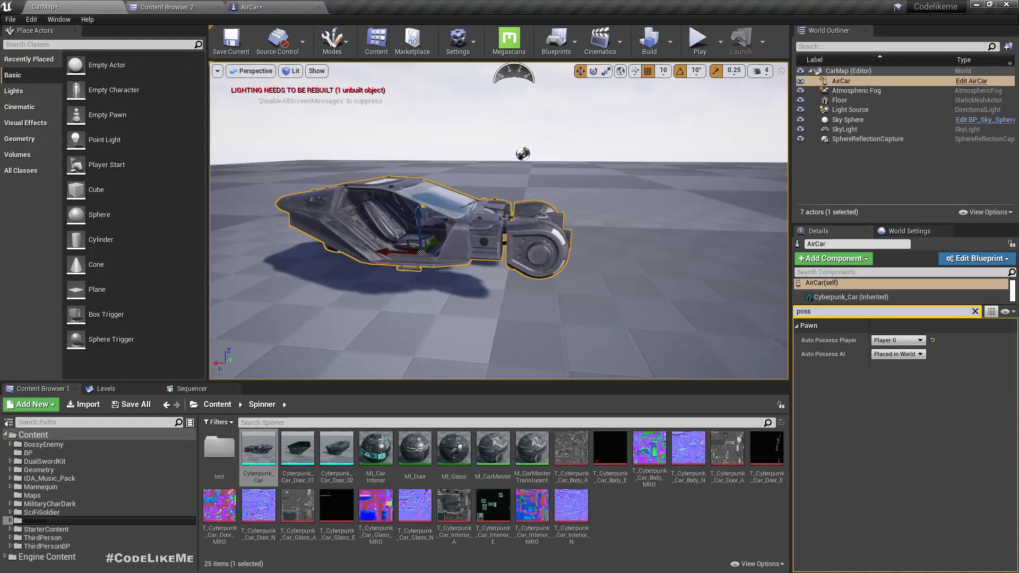
{"action": "left_click_drag", "start_coordinate": [499, 220], "coordinate": [478, 251], "text": "alt"}
{"action": "scroll", "coordinate": [499, 220], "scroll_direction": "down", "scroll_amount": 5}
{"action": "scroll", "coordinate": [499, 220], "scroll_direction": "up", "scroll_amount": 4}
{"action": "scroll", "coordinate": [499, 220], "scroll_direction": "up", "scroll_amount": 2}
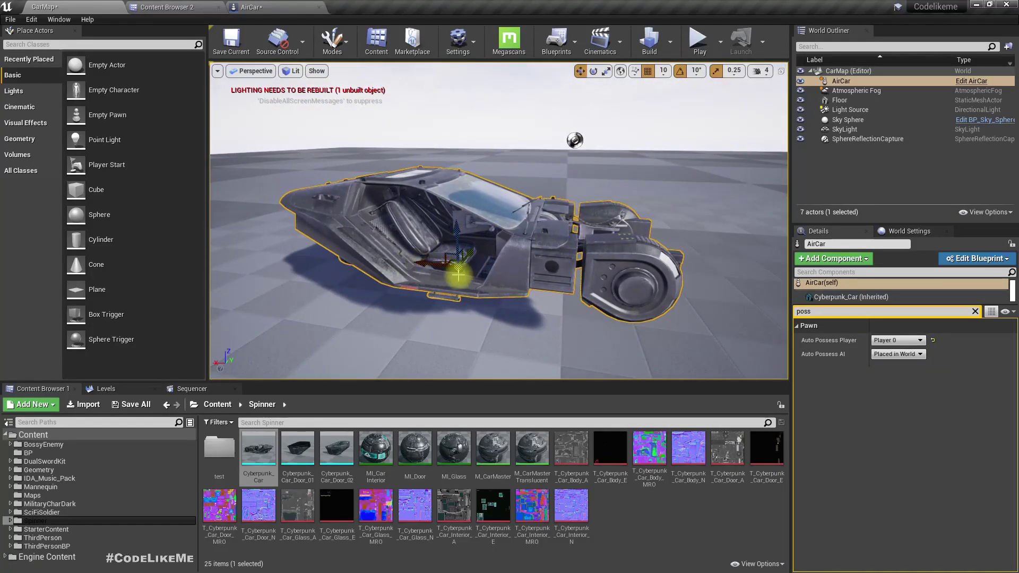
{"action": "key", "text": "a"}
{"action": "right_click_drag", "start_coordinate": [478, 273], "coordinate": [584, 271]}
{"action": "key", "text": "w"}
{"action": "key", "text": "s"}
{"action": "left_click_drag", "start_coordinate": [425, 279], "coordinate": [412, 280], "text": "alt"}
{"action": "key", "text": "d"}
{"action": "right_click_drag", "start_coordinate": [509, 274], "coordinate": [334, 287]}
{"action": "key", "text": "d"}
{"action": "key", "text": "d"}
{"action": "key", "text": "d"}
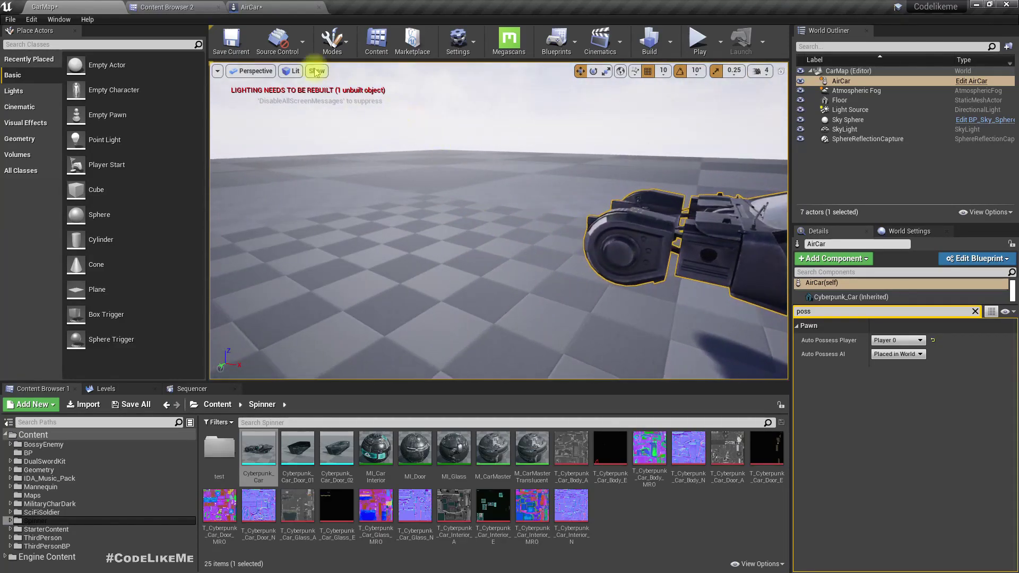
- Undo the root replacement in the AirCar Blueprint and set the Cyberpunk_Car component's Z rotation to 180°
{"action": "left_click", "coordinate": [251, 7]}
{"action": "left_click", "coordinate": [122, 146]}
{"action": "key", "text": "ctrl+z"}
{"action": "left_click", "coordinate": [53, 132]}
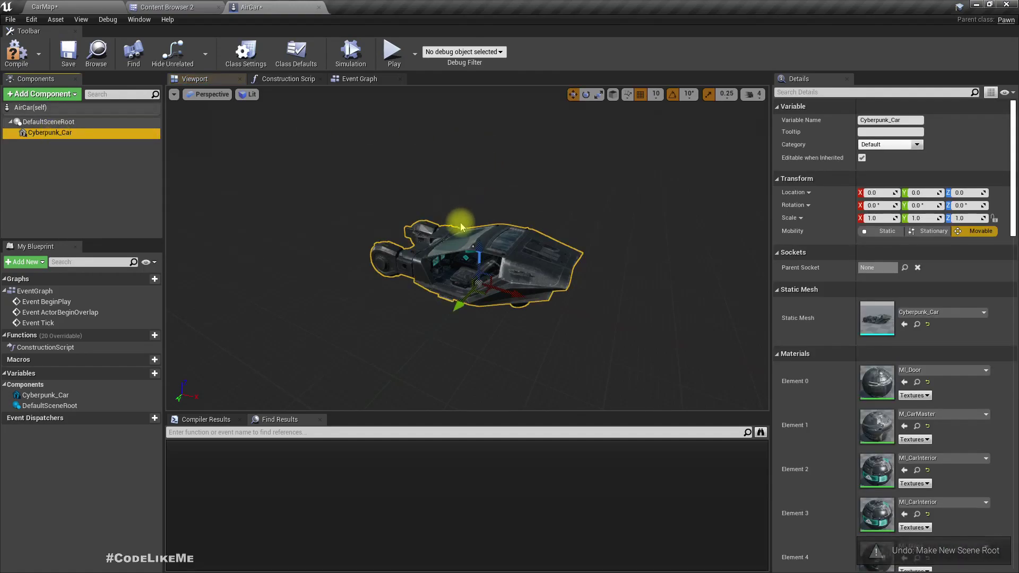
{"action": "left_click", "coordinate": [967, 206]}
{"action": "type", "text": "180"}
{"action": "key", "text": "Return"}
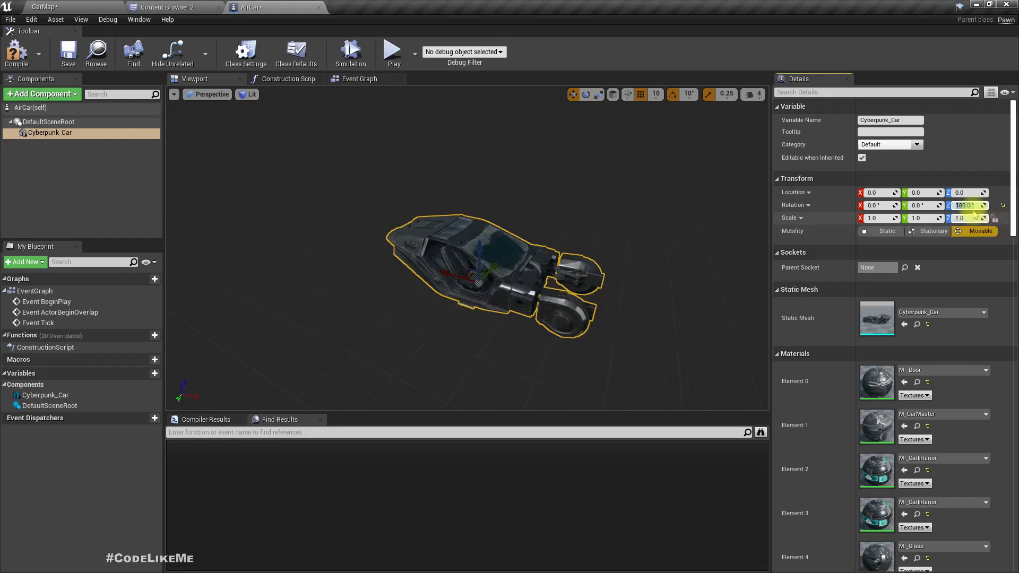
- Make the rotated Cyberpunk_Car the root component, and compile and save the AirCar Blueprint
{"action": "left_click_drag", "start_coordinate": [49, 122], "coordinate": [49, 123]}
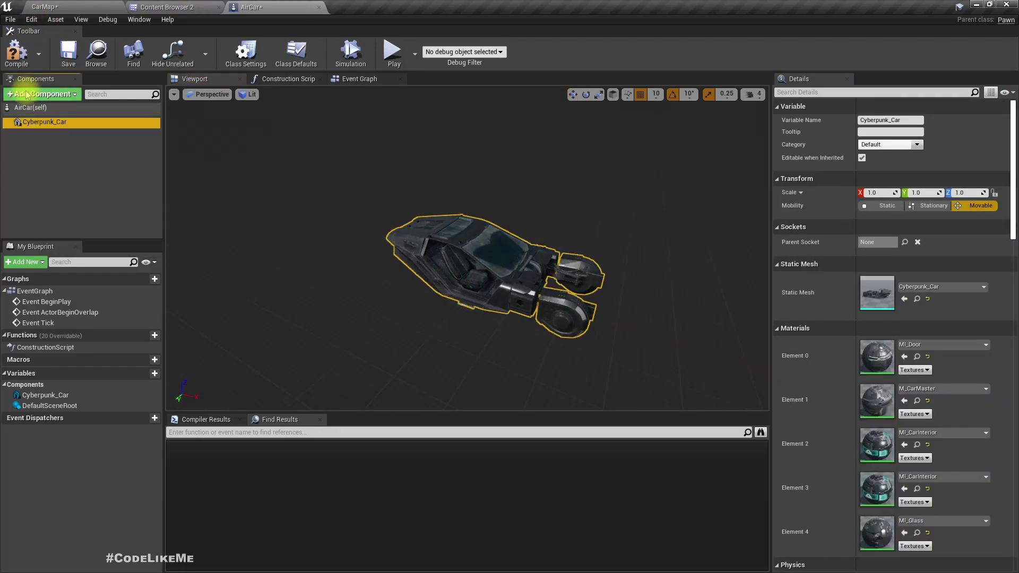
{"action": "left_click", "coordinate": [19, 65]}
{"action": "left_click", "coordinate": [81, 11]}
{"action": "right_click_drag", "start_coordinate": [420, 211], "coordinate": [578, 213]}
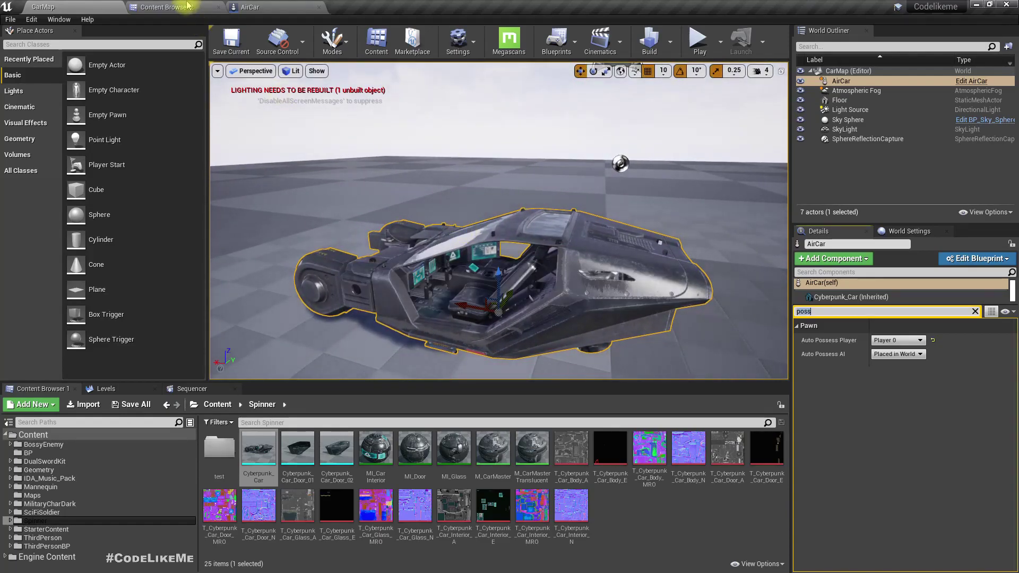
- Add the Door_01 and Door_02 meshes from the Spinner folder as child components of Cyberpunk_Car
{"action": "left_click", "coordinate": [196, 5]}
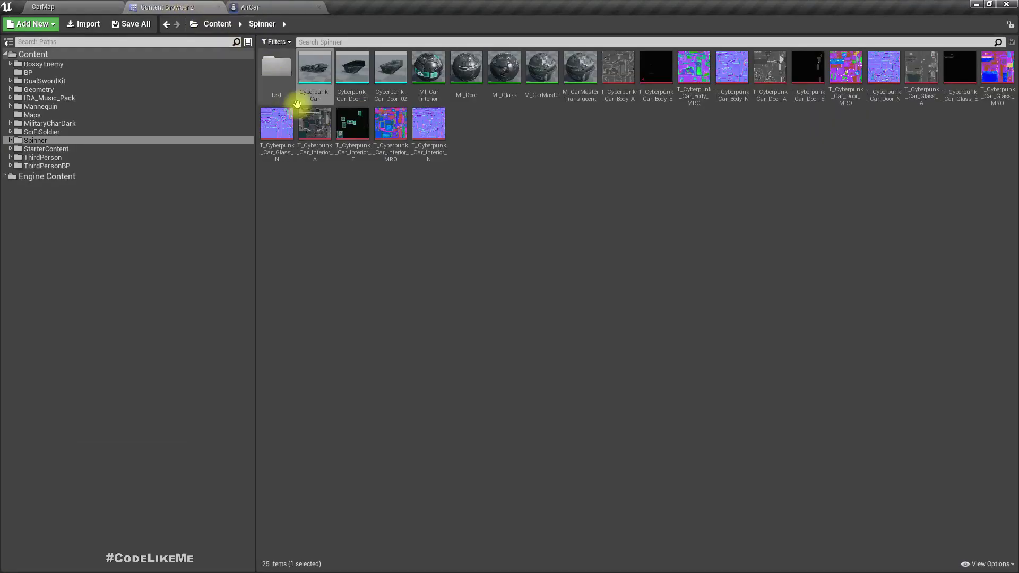
{"action": "left_click", "coordinate": [393, 90], "text": "ctrl"}
{"action": "left_click_drag", "start_coordinate": [393, 90], "coordinate": [45, 131]}
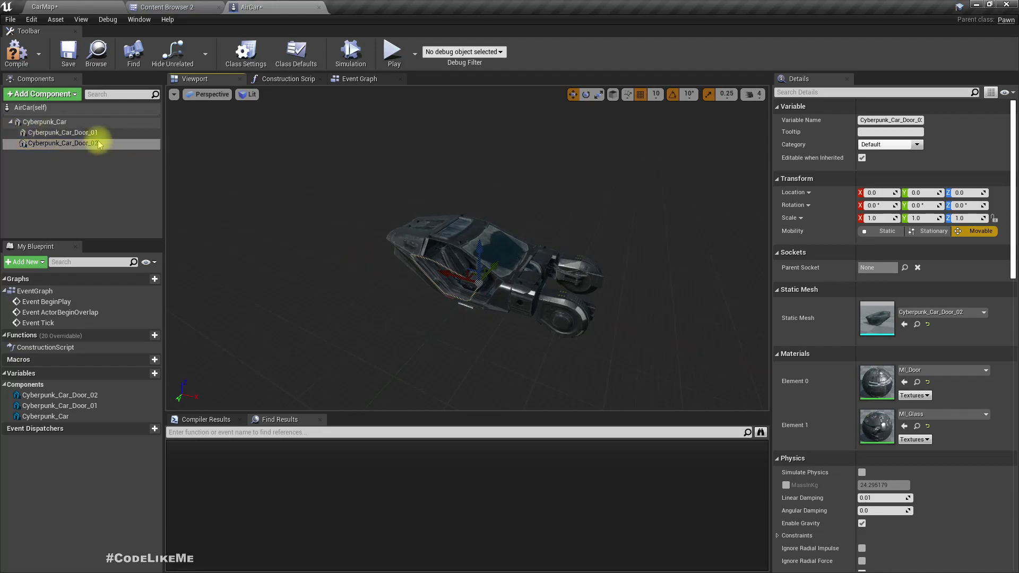
{"action": "left_click", "coordinate": [46, 121]}
{"action": "right_click_drag", "start_coordinate": [408, 239], "coordinate": [407, 239]}
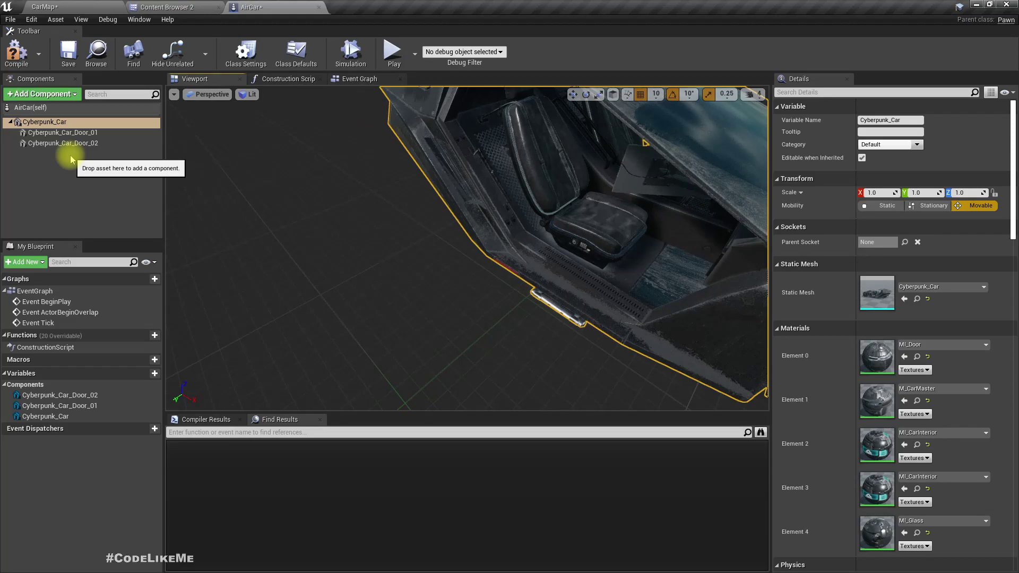
- Try to fit Cyberpunk_Car_Door_01 into the car's door opening at about X -70, Y -120, Z 90 using the Left view
{"action": "double_click", "coordinate": [63, 132]}
{"action": "left_click_drag", "start_coordinate": [563, 262], "coordinate": [608, 264]}
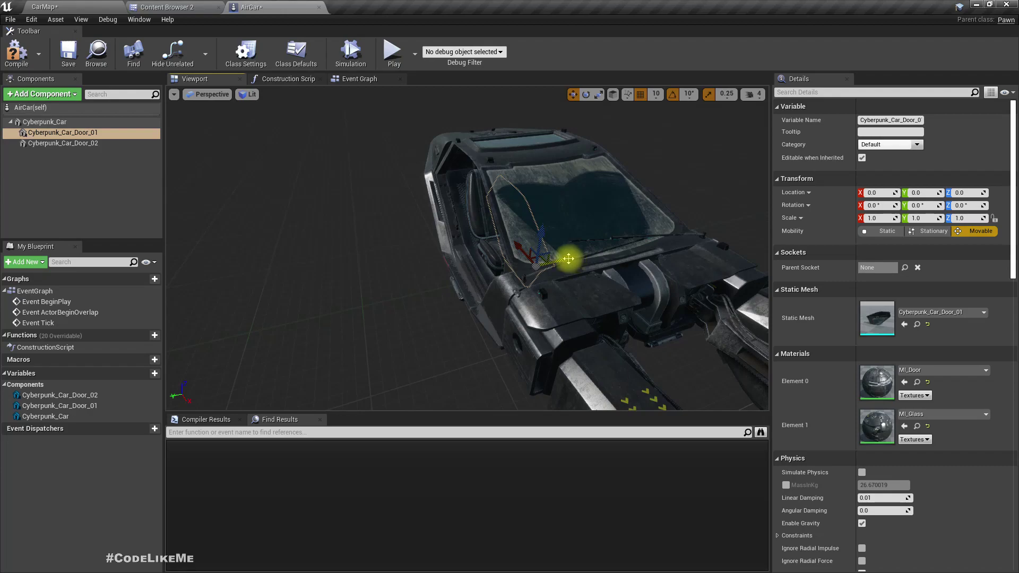
{"action": "left_click_drag", "start_coordinate": [481, 264], "coordinate": [523, 194]}
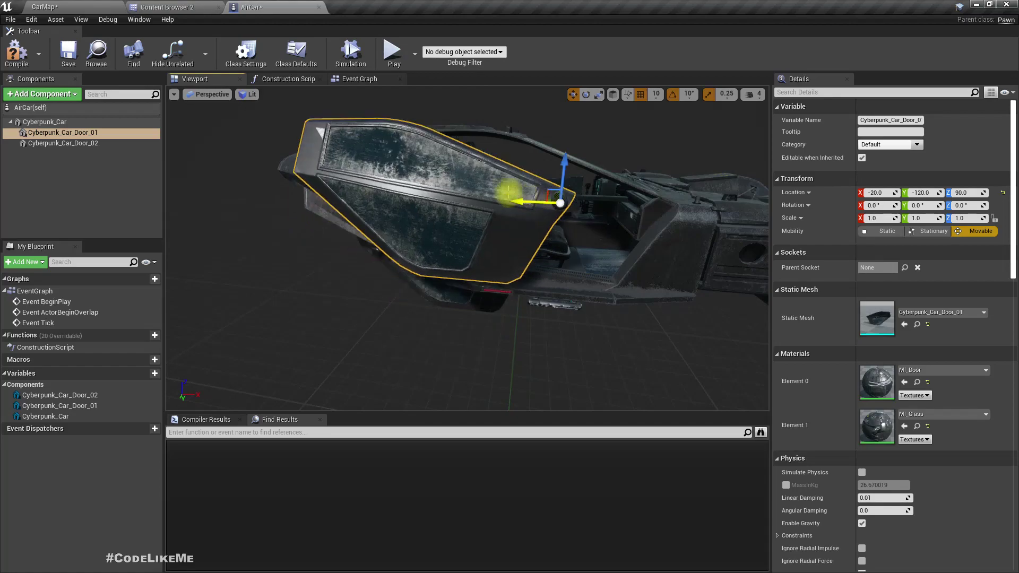
{"action": "left_click", "coordinate": [215, 94]}
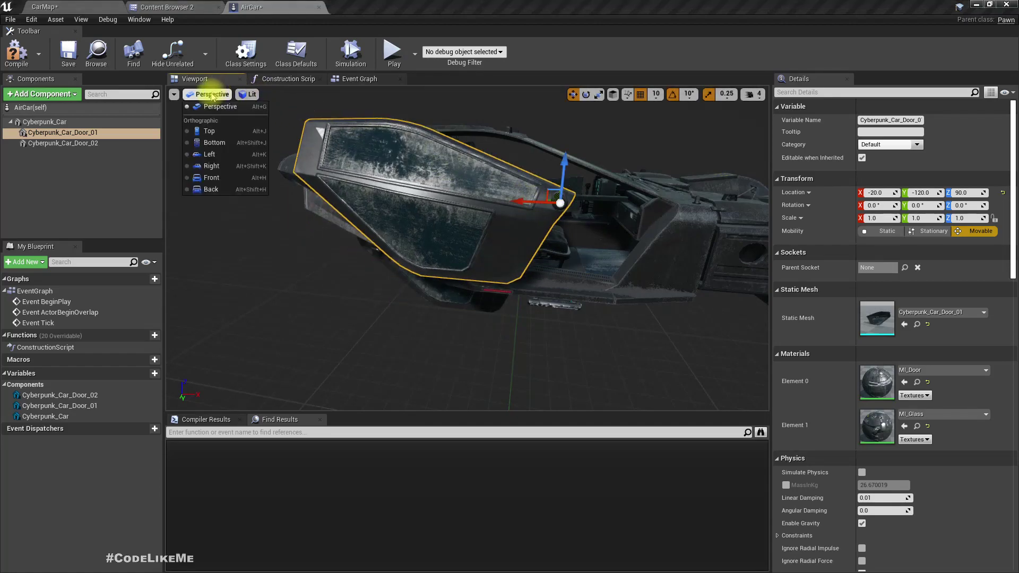
{"action": "left_click", "coordinate": [209, 154]}
{"action": "scroll", "coordinate": [456, 197], "scroll_direction": "up", "scroll_amount": 5}
{"action": "left_click_drag", "start_coordinate": [473, 207], "coordinate": [408, 233]}
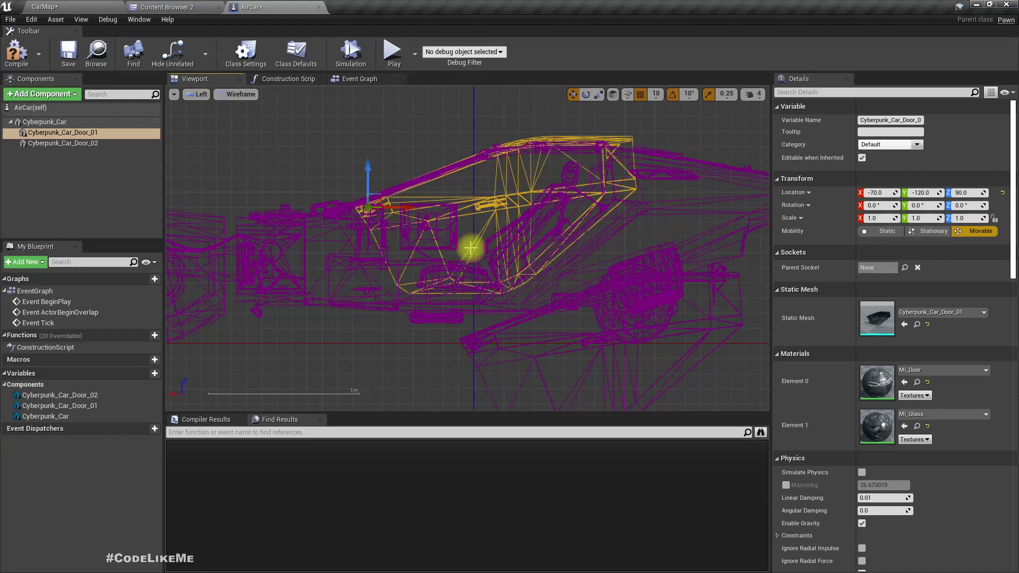
{"action": "key", "text": "ctrl+z"}
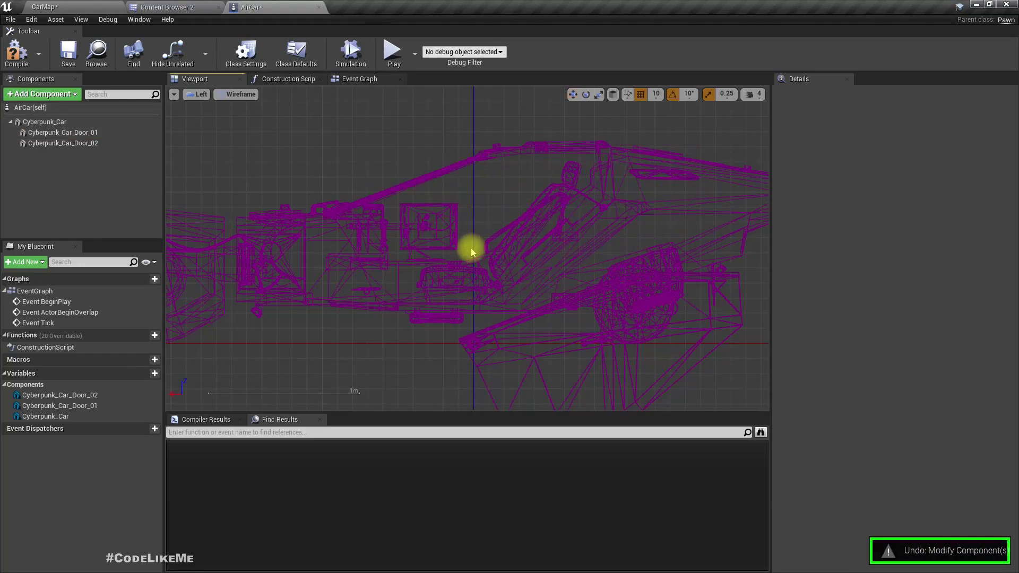
- Try to move both door components together up to the door opening at about Z 80 in an Unlit Left view
{"action": "left_click", "coordinate": [46, 124]}
{"action": "left_click", "coordinate": [45, 133]}
{"action": "left_click", "coordinate": [62, 144], "text": "ctrl"}
{"action": "right_click_drag", "start_coordinate": [694, 344], "coordinate": [642, 263]}
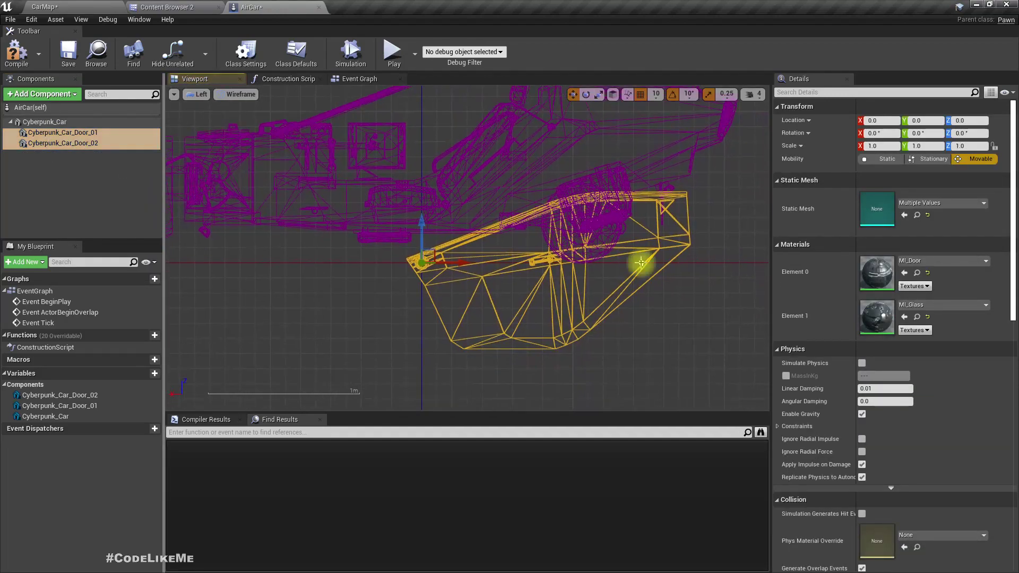
{"action": "right_click_drag", "start_coordinate": [440, 277], "coordinate": [470, 345]}
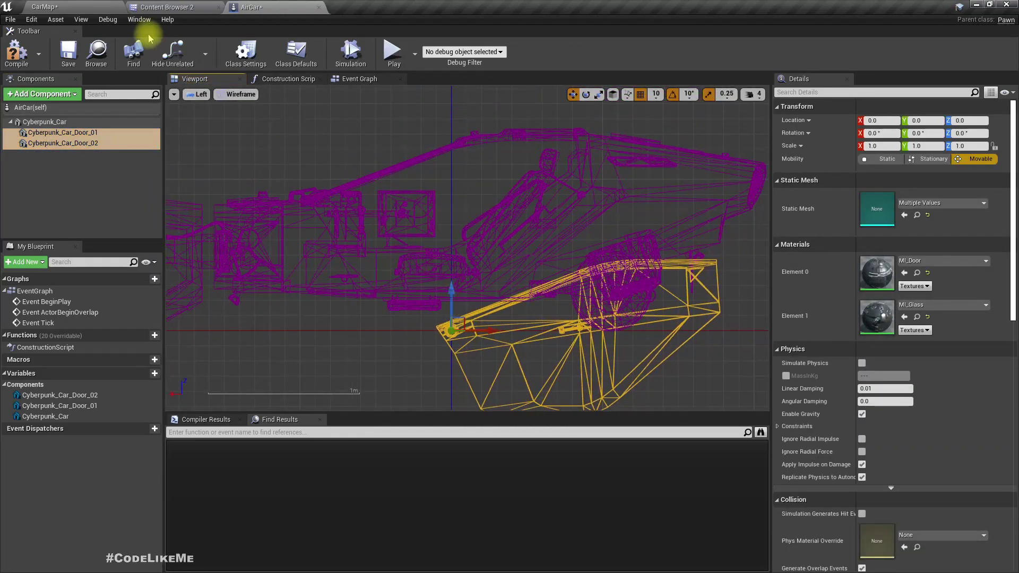
{"action": "left_click", "coordinate": [231, 100]}
{"action": "left_click", "coordinate": [241, 110]}
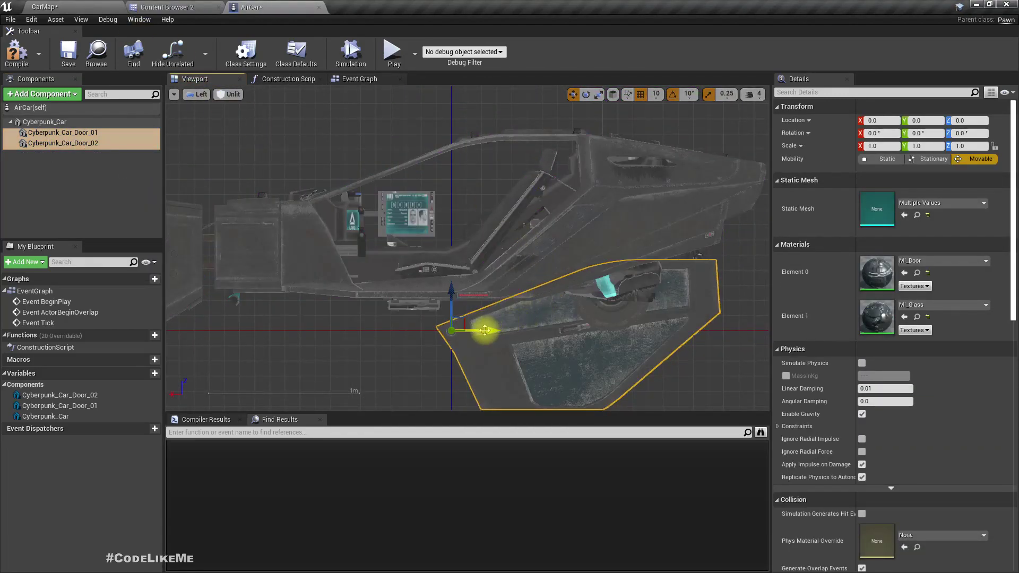
{"action": "left_click_drag", "start_coordinate": [460, 320], "coordinate": [365, 202]}
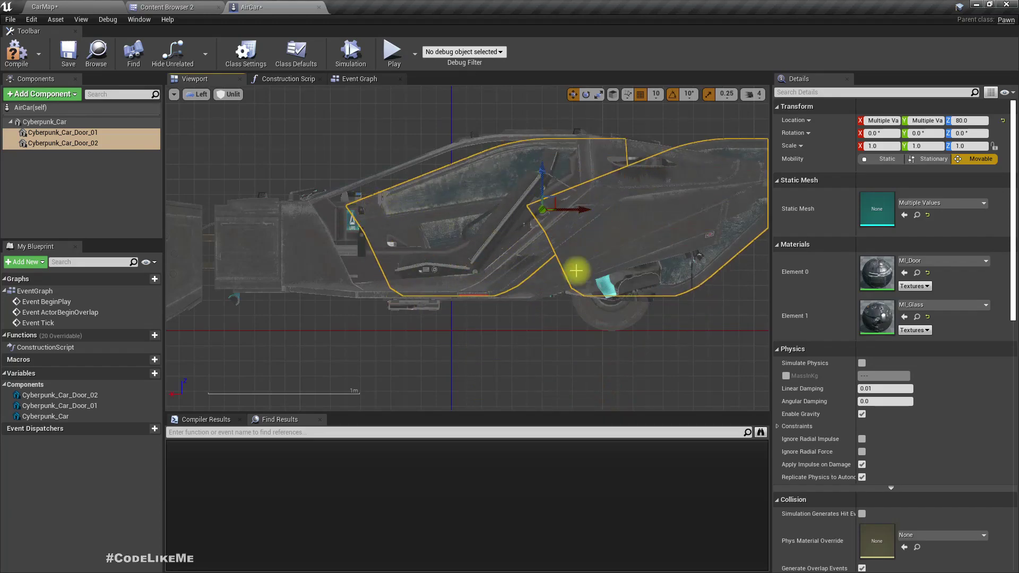
{"action": "key", "text": "ctrl+z"}
- Try to shift both selected doors together along the X axis in the Left view, undoing each move
{"action": "left_click", "coordinate": [49, 133]}
{"action": "left_click", "coordinate": [53, 142], "text": "shift"}
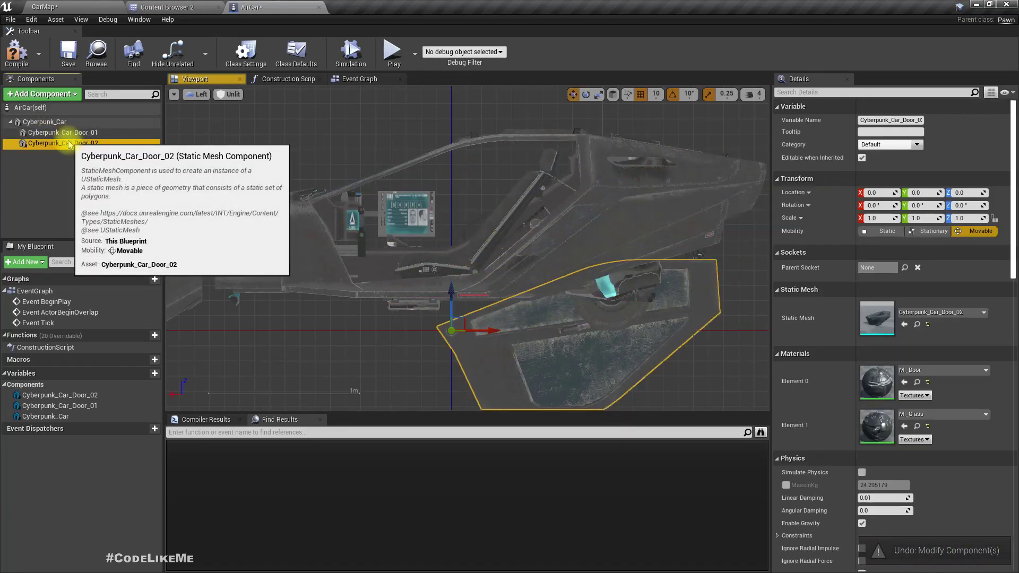
{"action": "left_click_drag", "start_coordinate": [488, 331], "coordinate": [526, 332]}
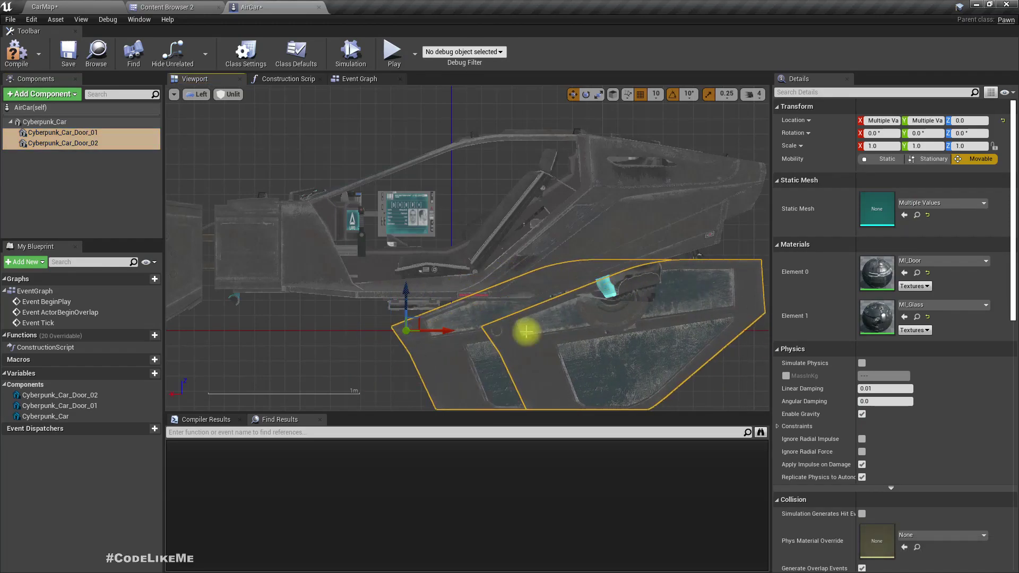
{"action": "key", "text": "ctrl+z"}
{"action": "left_click", "coordinate": [63, 132]}
{"action": "left_click", "coordinate": [63, 142], "text": "ctrl"}
{"action": "left_click", "coordinate": [196, 95]}
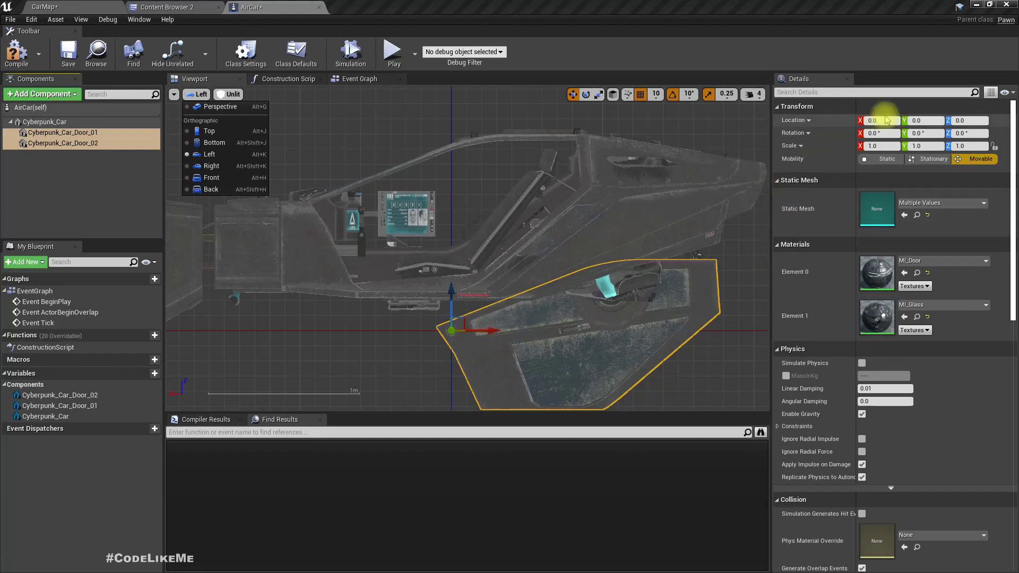
{"action": "left_click_drag", "start_coordinate": [498, 330], "coordinate": [378, 330]}
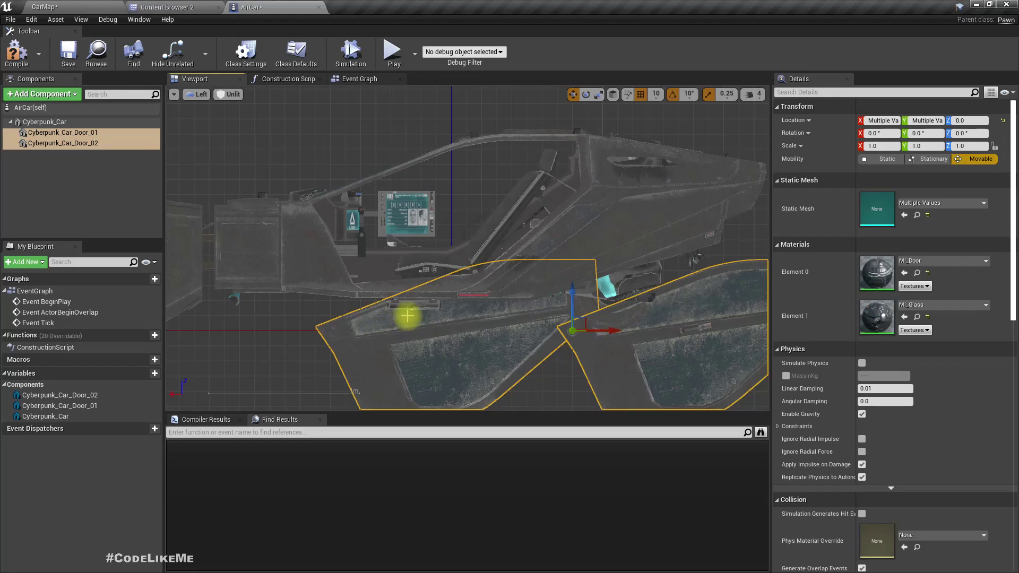
{"action": "key", "text": "ctrl+z"}
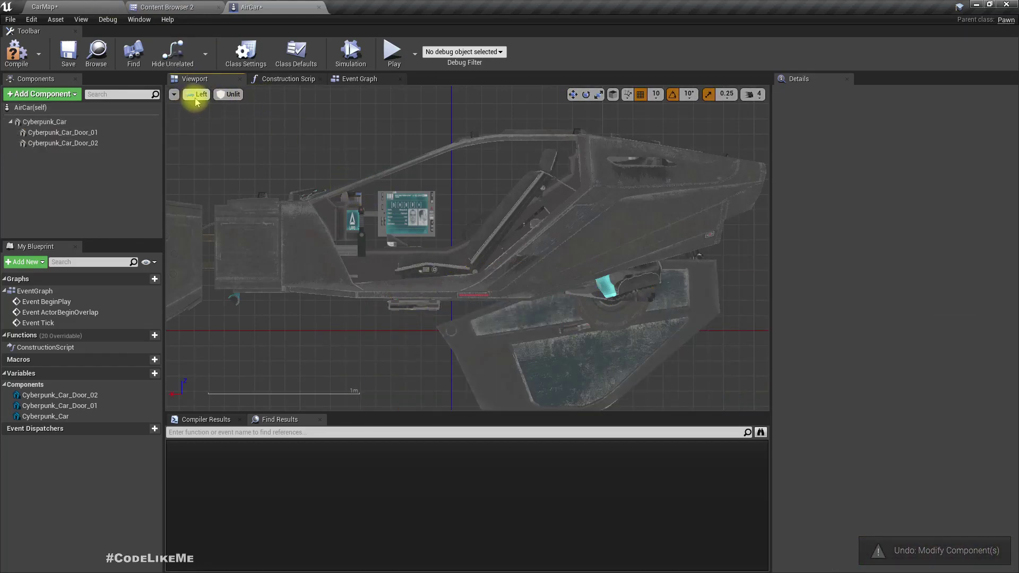
- Switch the viewport to Perspective and move Cyberpunk_Car_Door_01 to the side with the door opening, at X -70, Y -110
{"action": "left_click", "coordinate": [195, 99]}
{"action": "left_click", "coordinate": [212, 109]}
{"action": "mouse_move", "coordinate": [317, 150]}
{"action": "right_mouse_down"}
{"action": "mouse_move", "coordinate": [528, 119]}
{"action": "mouse_move", "coordinate": [467, 248]}
{"action": "mouse_move", "coordinate": [372, 223]}
{"action": "mouse_move", "coordinate": [317, 150]}
{"action": "right_mouse_up"}
{"action": "left_click", "coordinate": [78, 133]}
{"action": "right_click_drag", "start_coordinate": [551, 171], "coordinate": [712, 138]}
{"action": "right_click_drag", "start_coordinate": [467, 248], "coordinate": [435, 197]}
{"action": "left_click_drag", "start_coordinate": [441, 222], "coordinate": [263, 245]}
{"action": "right_click_drag", "start_coordinate": [263, 246], "coordinate": [340, 290]}
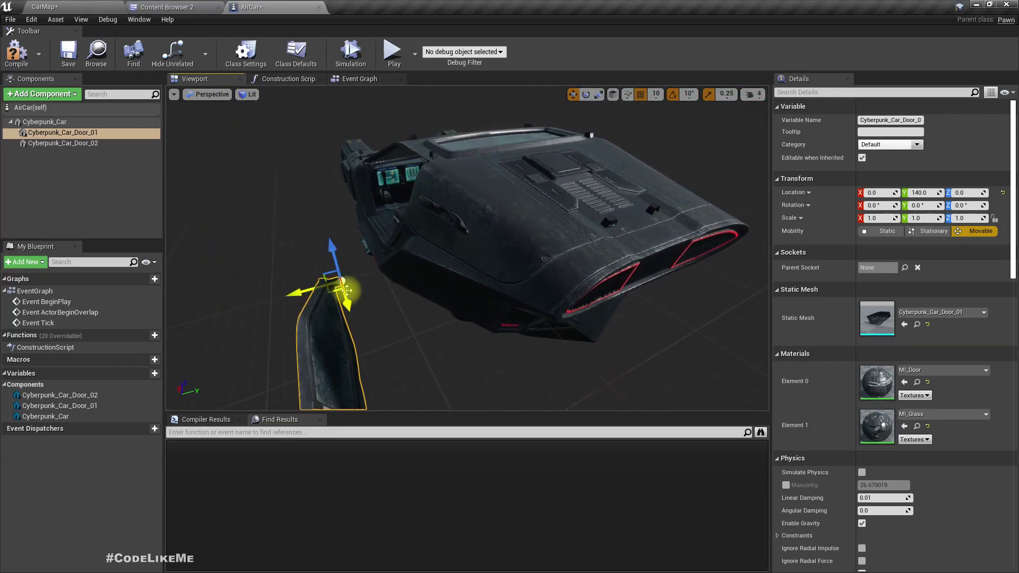
{"action": "left_click_drag", "start_coordinate": [305, 289], "coordinate": [595, 215]}
{"action": "right_click_drag", "start_coordinate": [273, 304], "coordinate": [346, 324]}
{"action": "left_click_drag", "start_coordinate": [427, 242], "coordinate": [436, 171]}
{"action": "right_click_drag", "start_coordinate": [446, 182], "coordinate": [505, 239]}
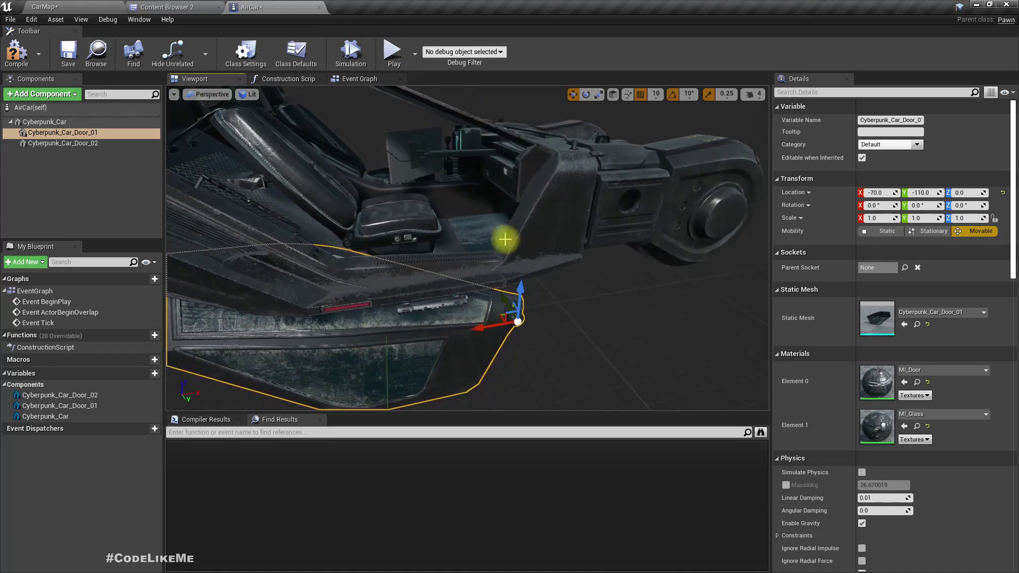
- Raise Cyberpunk_Car_Door_01 into the car's door opening and align it at X -80, Y -100, Z 80
{"action": "left_click_drag", "start_coordinate": [522, 287], "coordinate": [544, 87]}
{"action": "mouse_move", "coordinate": [565, 298]}
{"action": "right_mouse_down"}
{"action": "mouse_move", "coordinate": [494, 265]}
{"action": "mouse_move", "coordinate": [578, 292]}
{"action": "mouse_move", "coordinate": [565, 307]}
{"action": "right_mouse_up"}
{"action": "mouse_move", "coordinate": [435, 227]}
{"action": "left_mouse_down"}
{"action": "mouse_move", "coordinate": [448, 224]}
{"action": "mouse_move", "coordinate": [423, 226]}
{"action": "left_mouse_up"}
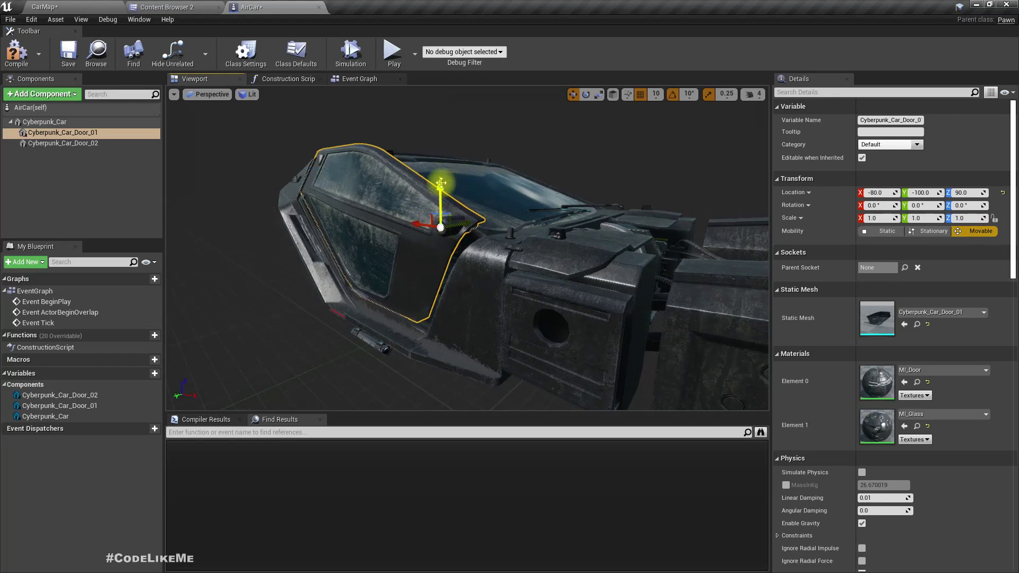
{"action": "left_click_drag", "start_coordinate": [441, 183], "coordinate": [440, 197]}
{"action": "right_click_drag", "start_coordinate": [435, 257], "coordinate": [409, 372]}
{"action": "right_click_drag", "start_coordinate": [444, 305], "coordinate": [693, 234]}
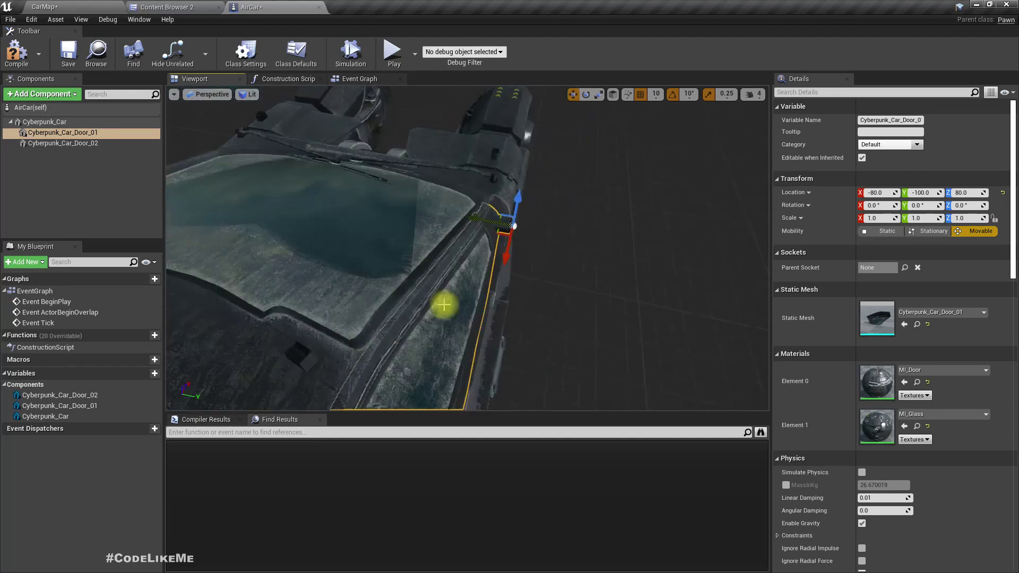
- Turn off position grid snapping and fine-tune Cyberpunk_Car_Door_01 to about Y -103.5, Z 83.2 against the door frame
{"action": "left_click", "coordinate": [641, 94]}
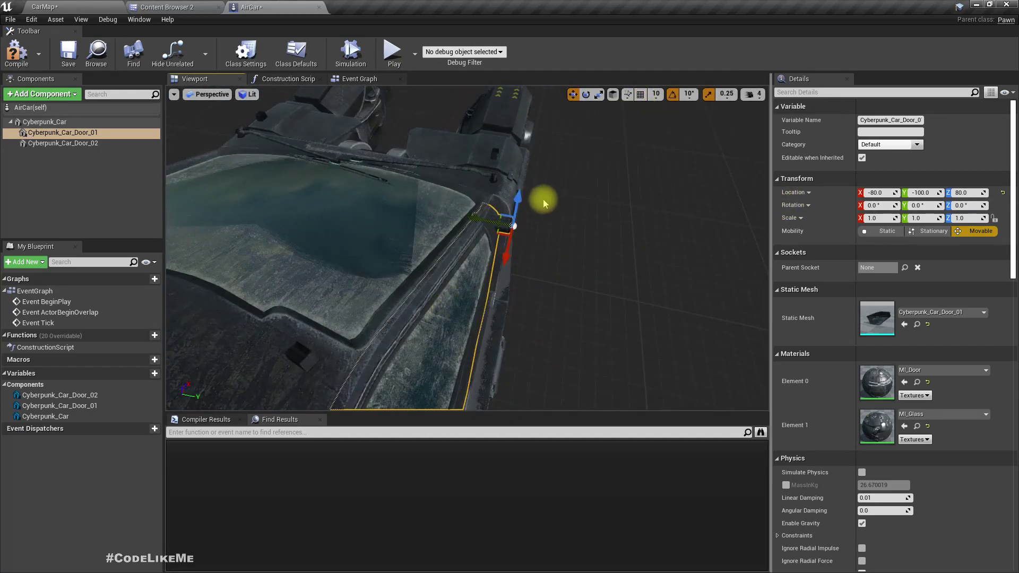
{"action": "left_click_drag", "start_coordinate": [482, 218], "coordinate": [484, 221]}
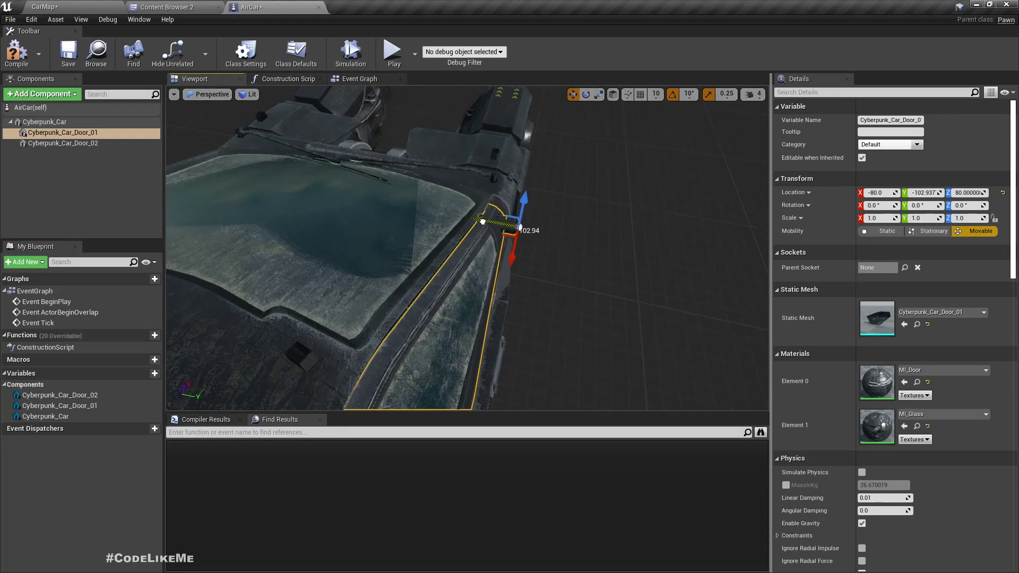
{"action": "right_click_drag", "start_coordinate": [482, 222], "coordinate": [345, 185]}
{"action": "right_click_drag", "start_coordinate": [523, 198], "coordinate": [523, 196]}
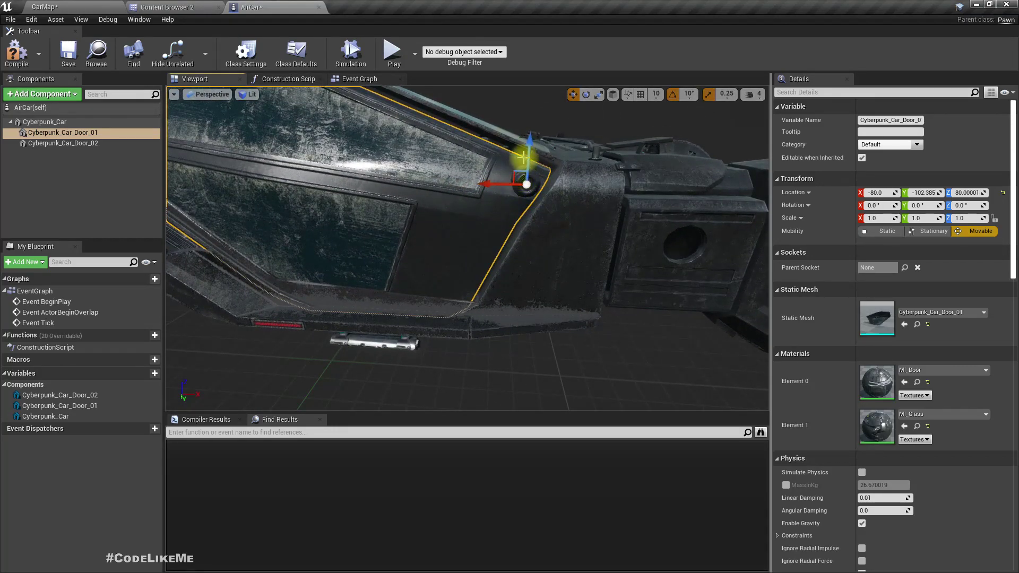
{"action": "right_click_drag", "start_coordinate": [522, 159], "coordinate": [526, 169]}
{"action": "left_click_drag", "start_coordinate": [530, 154], "coordinate": [533, 141]}
{"action": "mouse_move", "coordinate": [543, 166]}
{"action": "right_mouse_down"}
{"action": "mouse_move", "coordinate": [499, 170]}
{"action": "mouse_move", "coordinate": [526, 175]}
{"action": "mouse_move", "coordinate": [531, 207]}
{"action": "mouse_move", "coordinate": [525, 191]}
{"action": "mouse_move", "coordinate": [478, 212]}
{"action": "mouse_move", "coordinate": [526, 175]}
{"action": "right_mouse_up"}
{"action": "right_click_drag", "start_coordinate": [483, 250], "coordinate": [464, 195]}
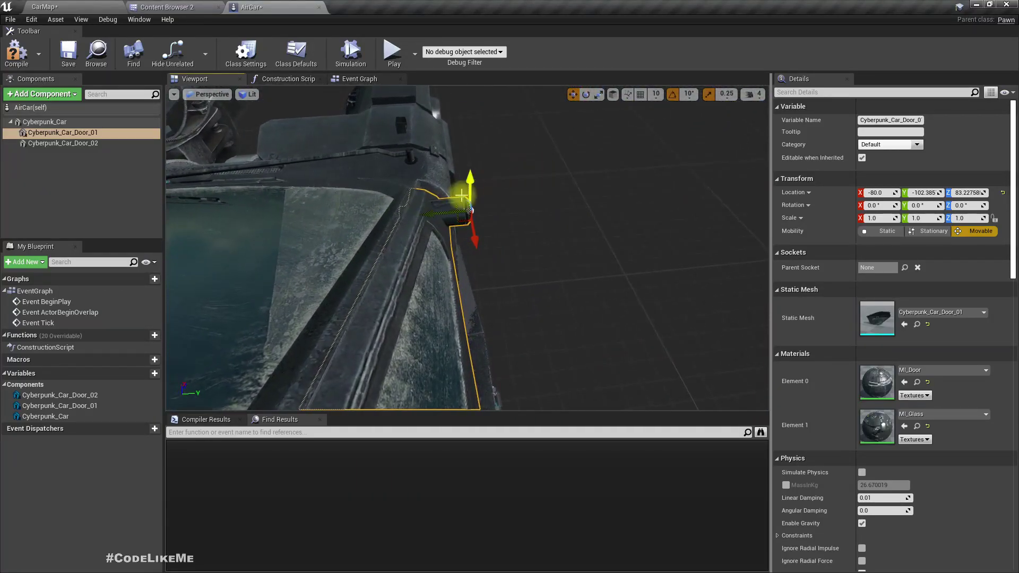
{"action": "left_click_drag", "start_coordinate": [437, 212], "coordinate": [438, 217]}
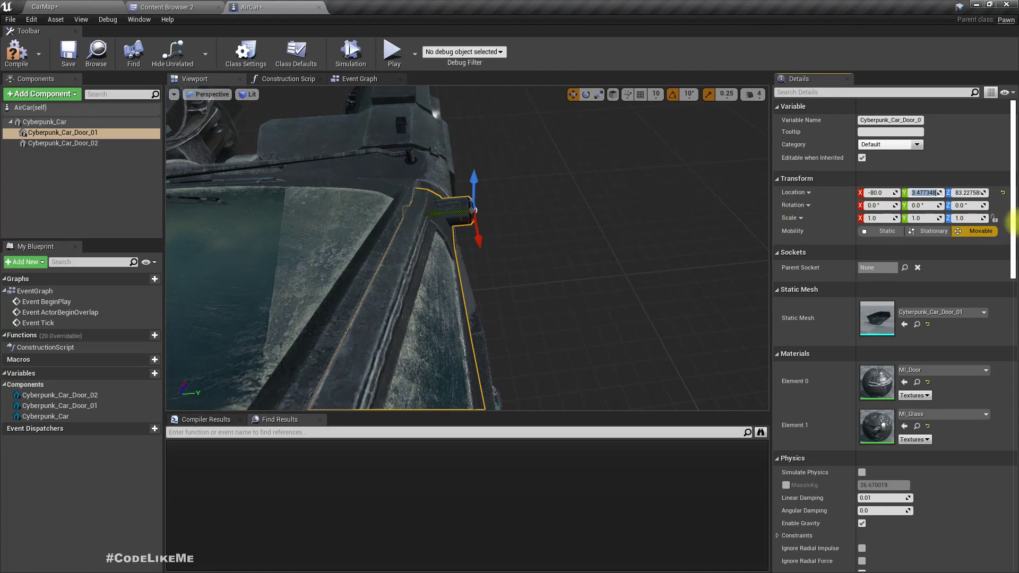
- Try Z 80 for Cyberpunk_Car_Door_01, then set its location to Y -100 and Z 85
{"action": "type", "text": "80"}
{"action": "key", "text": "Return"}
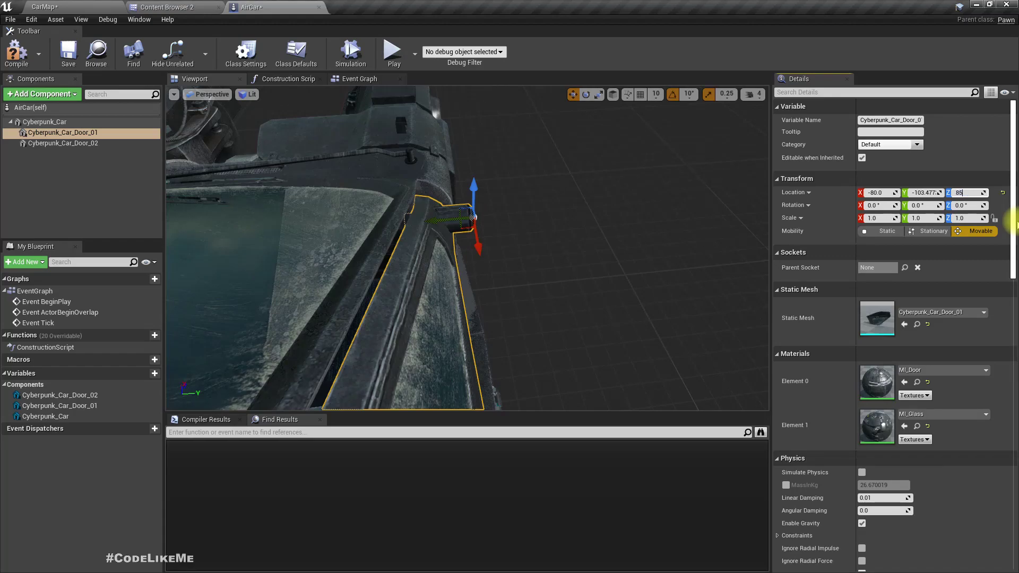
{"action": "key", "text": "Return"}
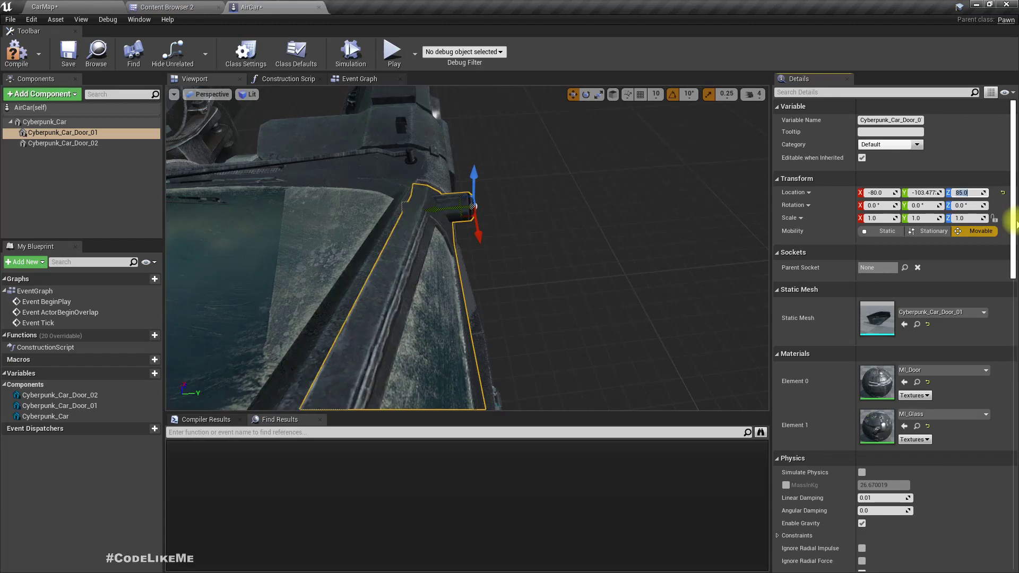
{"action": "type", "text": "-100"}
{"action": "key", "text": "Return"}
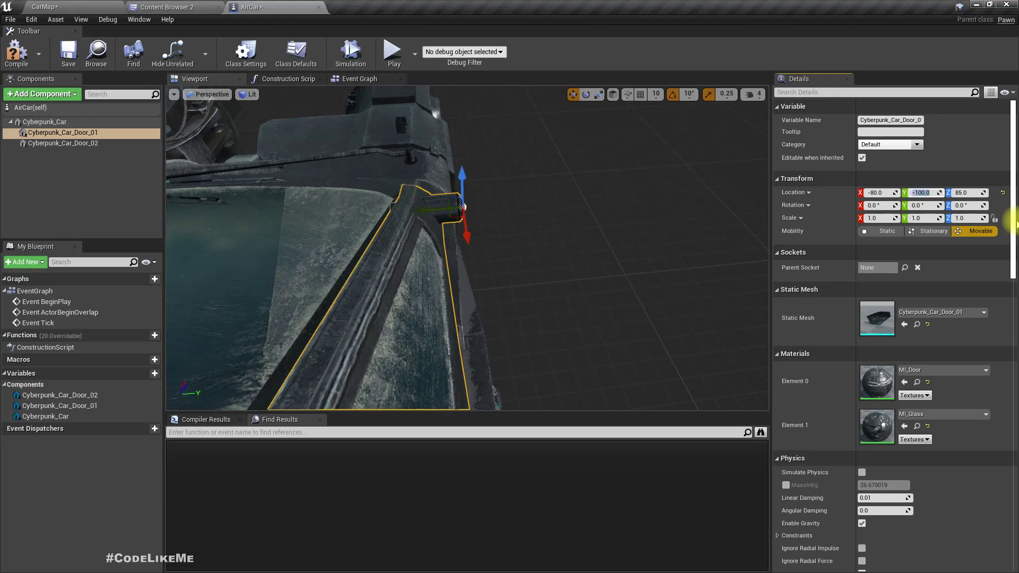
- Nudge Cyberpunk_Car_Door_01 to about X -82.5, Z 82.8 so its edges line up with the frame
{"action": "mouse_move", "coordinate": [502, 246]}
{"action": "right_mouse_down"}
{"action": "mouse_move", "coordinate": [485, 241]}
{"action": "mouse_move", "coordinate": [487, 252]}
{"action": "right_mouse_up"}
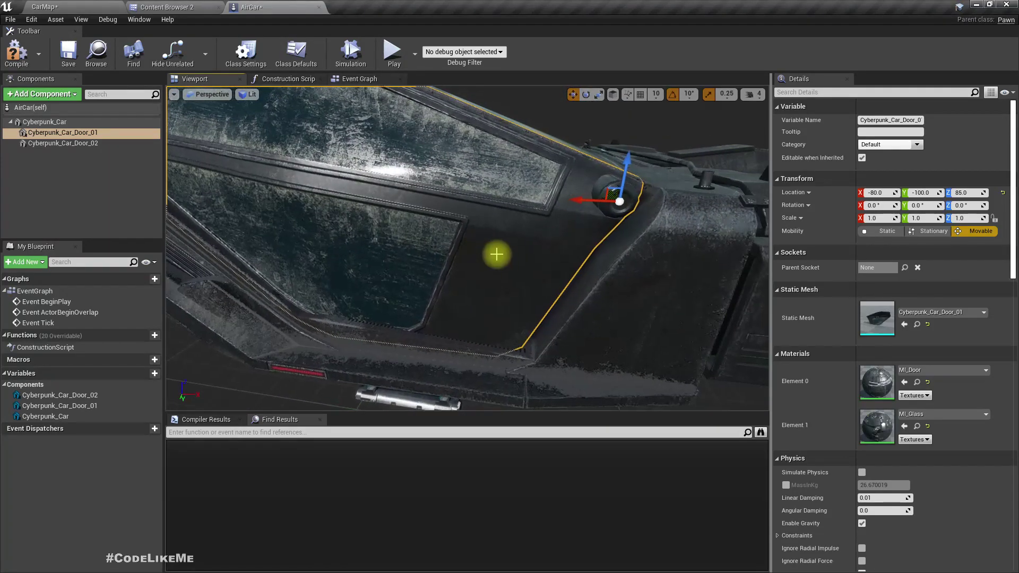
{"action": "left_click_drag", "start_coordinate": [573, 202], "coordinate": [584, 203]}
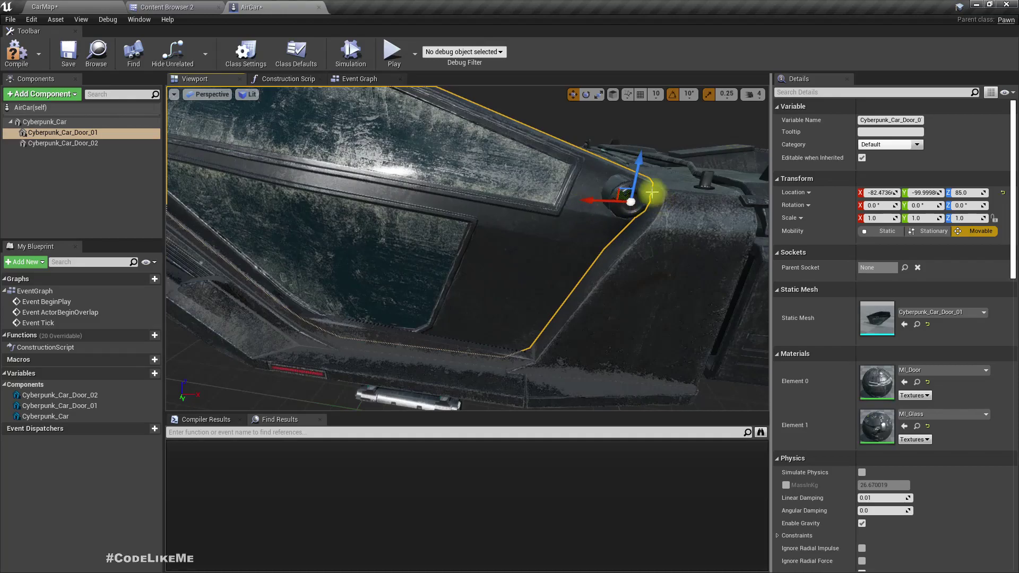
{"action": "left_click_drag", "start_coordinate": [640, 162], "coordinate": [640, 170]}
{"action": "right_click_drag", "start_coordinate": [639, 171], "coordinate": [343, 152]}
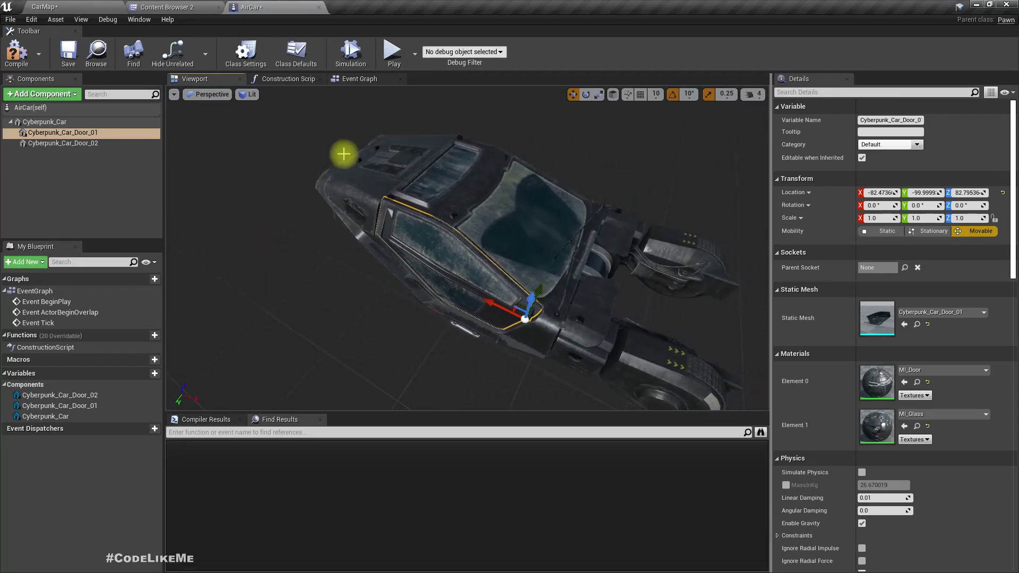
- Copy the location of Cyberpunk_Car_Door_01 and paste it onto Cyberpunk_Car_Door_02
{"action": "left_click", "coordinate": [74, 135]}
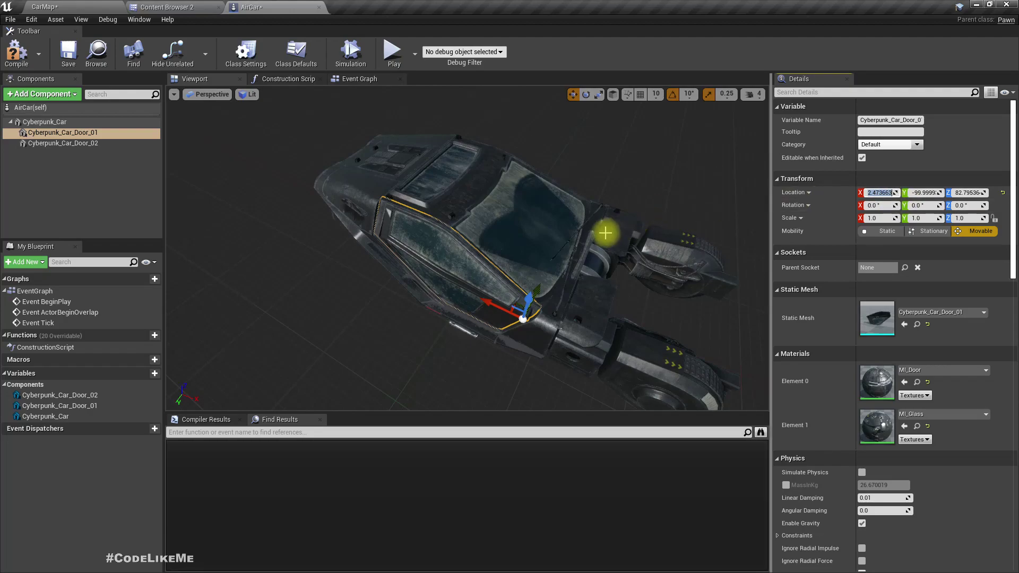
{"action": "right_click", "coordinate": [790, 196]}
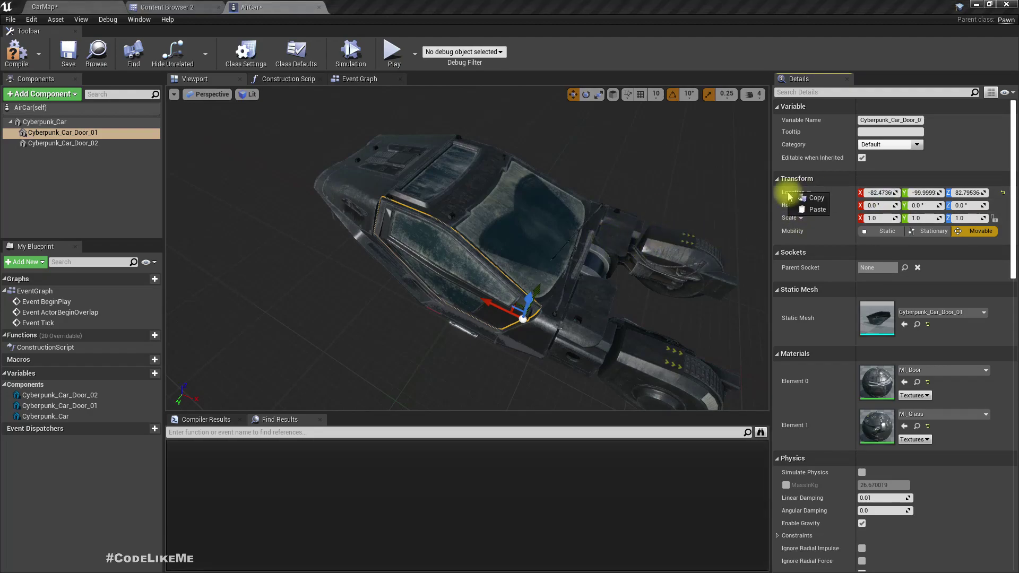
{"action": "left_click", "coordinate": [816, 199]}
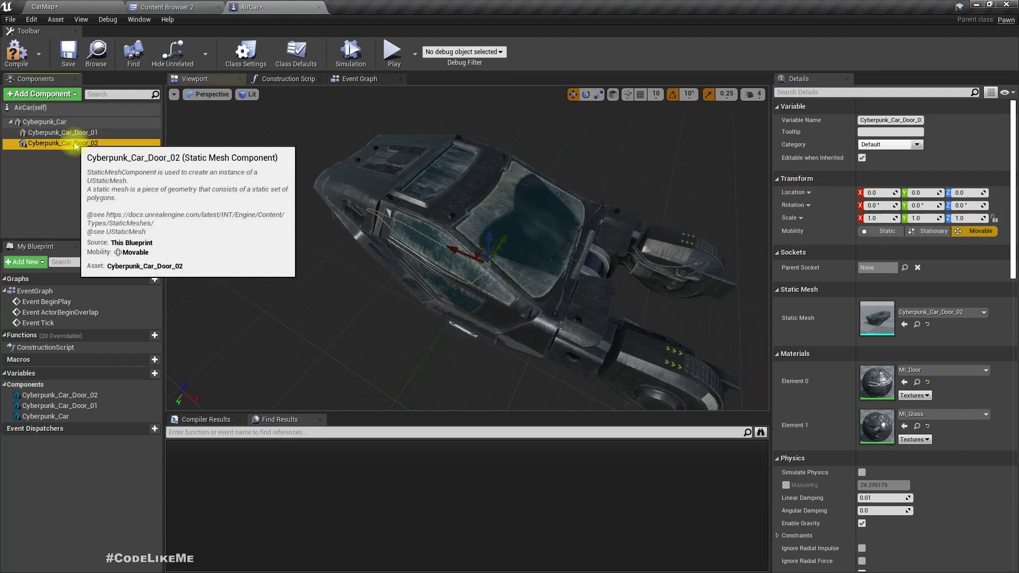
{"action": "right_click", "coordinate": [75, 144]}
{"action": "right_click", "coordinate": [787, 196]}
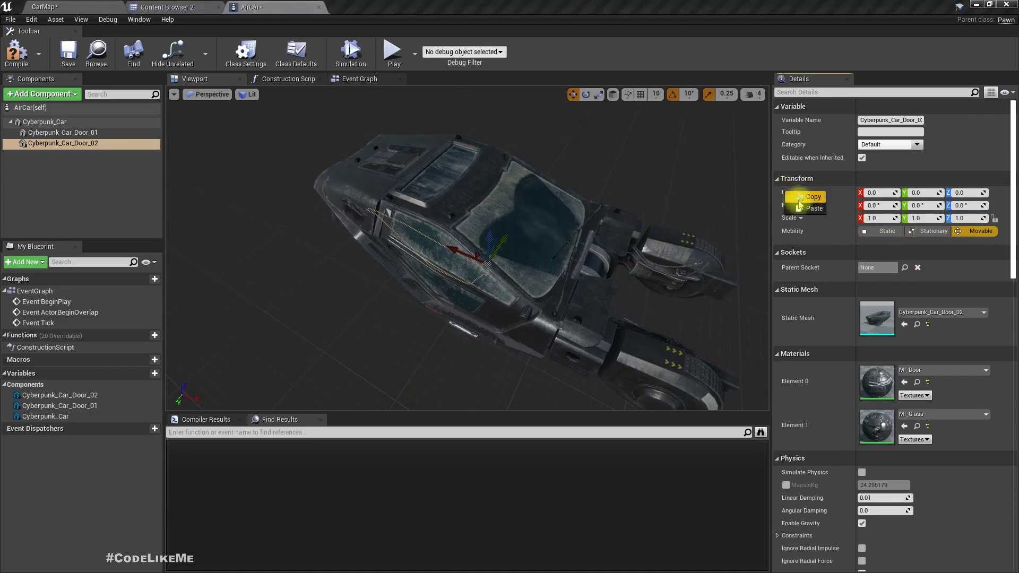
{"action": "left_click", "coordinate": [808, 210]}
- Make the Y location of Cyberpunk_Car_Door_02 positive, about 100, to place it in the opposite door opening
{"action": "left_click_drag", "start_coordinate": [556, 258], "coordinate": [423, 273], "text": "alt"}
{"action": "left_click", "coordinate": [925, 192]}
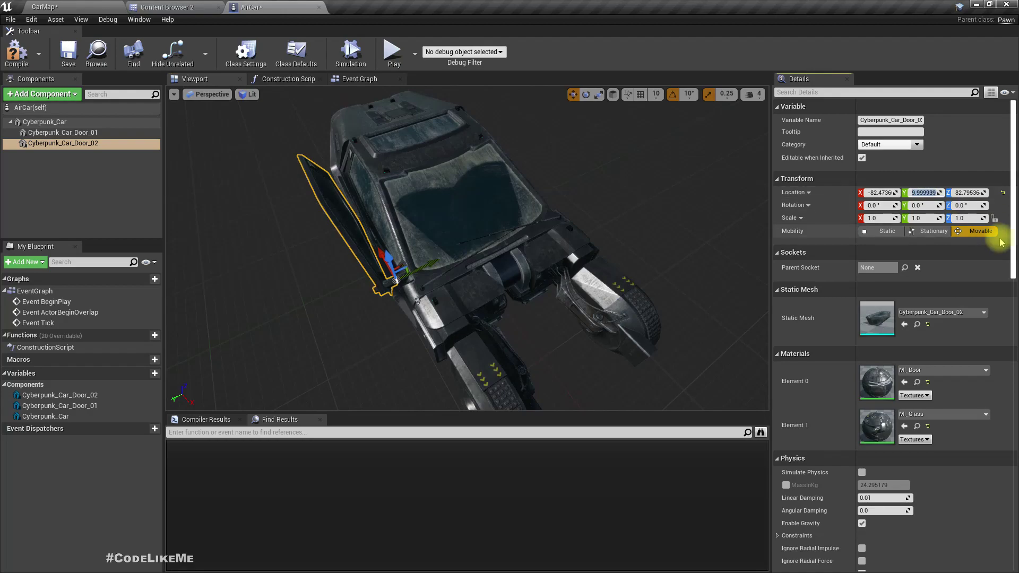
{"action": "key", "text": "Return"}
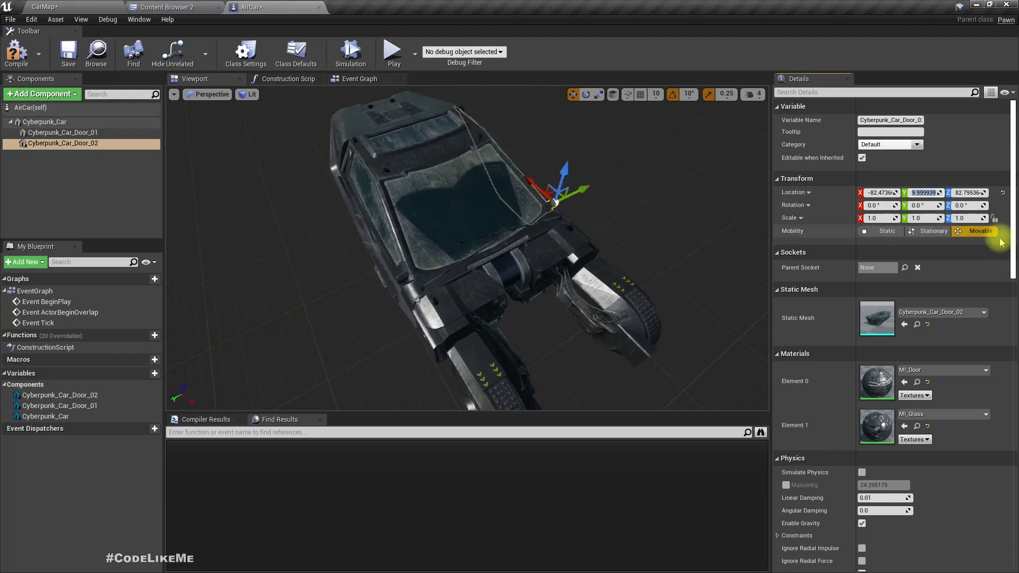
{"action": "left_click_drag", "start_coordinate": [591, 207], "coordinate": [185, 129], "text": "alt"}
- Compile the AirCar Blueprint and inspect the assembled car in the CarMap level
{"action": "left_click", "coordinate": [16, 52]}
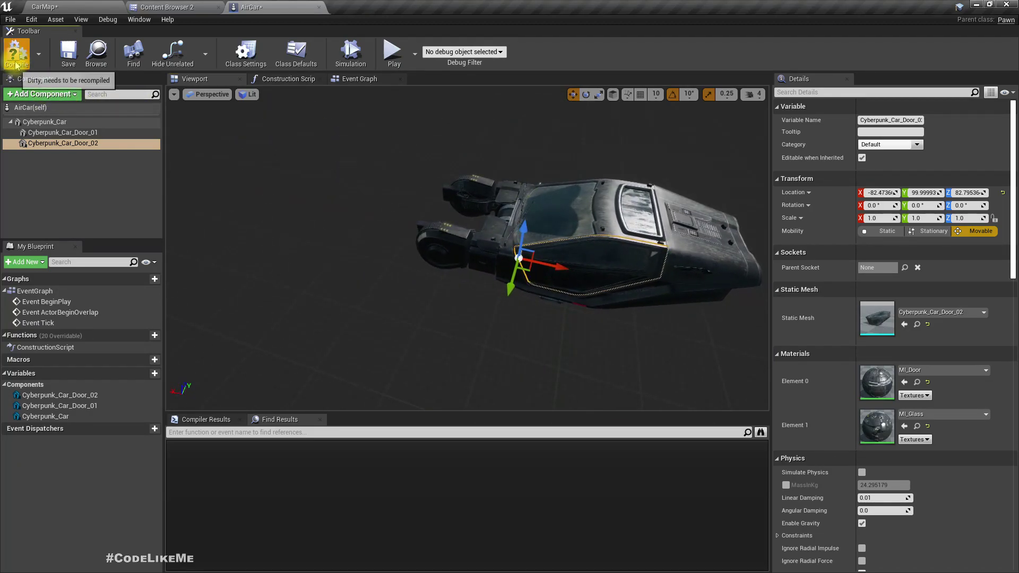
{"action": "left_click", "coordinate": [47, 7]}
{"action": "right_click_drag", "start_coordinate": [265, 216], "coordinate": [423, 216]}
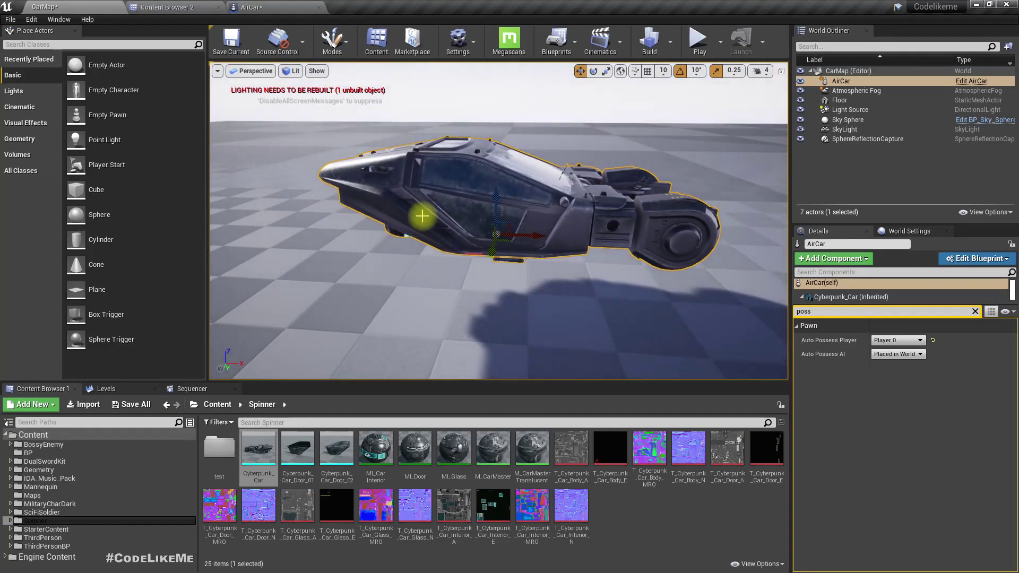
- Return to the AirCar Blueprint and add a Spring Arm component under Cyberpunk_Car
{"action": "left_click", "coordinate": [250, 7]}
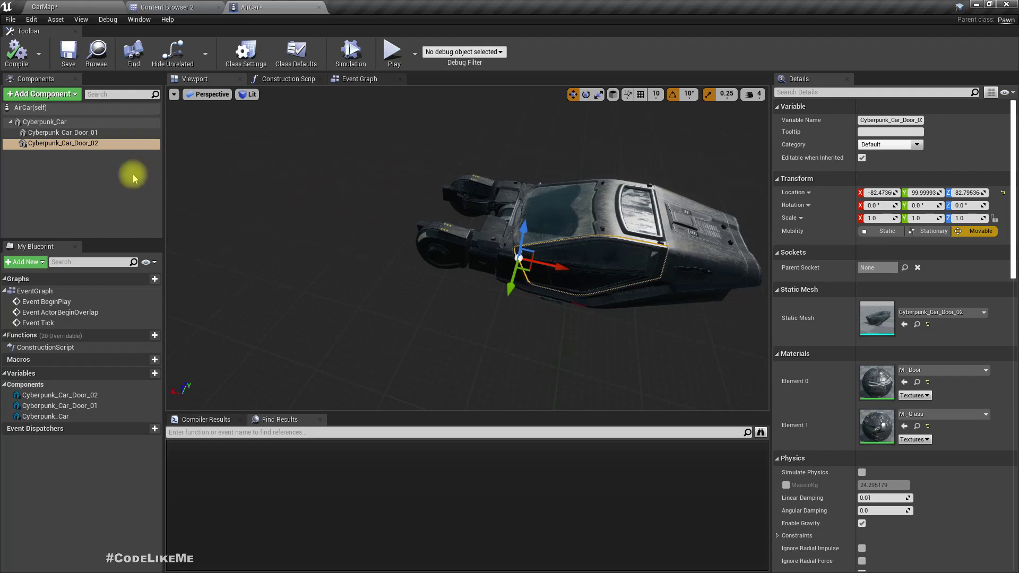
{"action": "left_click", "coordinate": [40, 94]}
{"action": "left_click", "coordinate": [153, 182]}
{"action": "left_click", "coordinate": [60, 121]}
{"action": "left_click", "coordinate": [39, 94]}
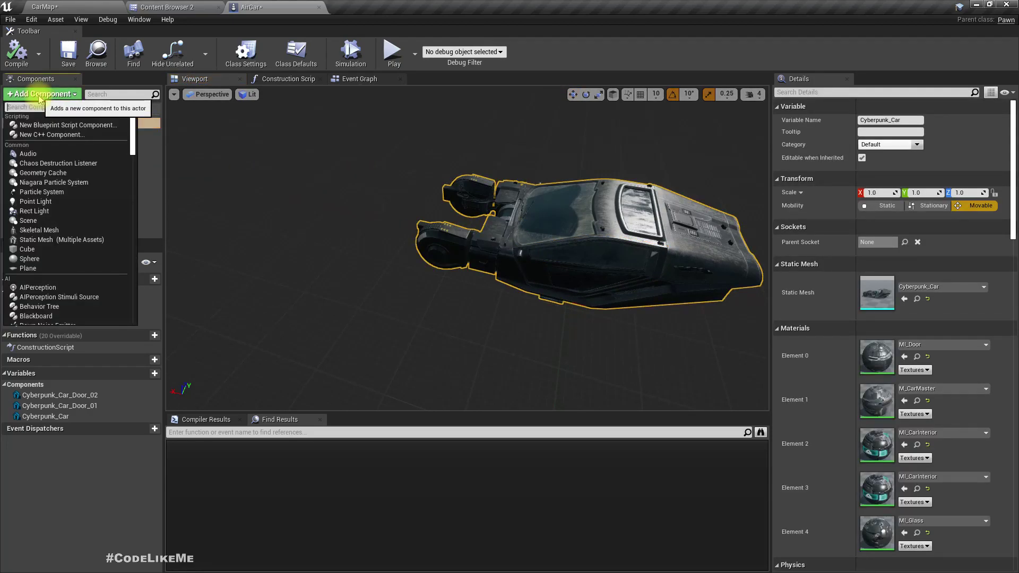
{"action": "type", "text": "spe"}
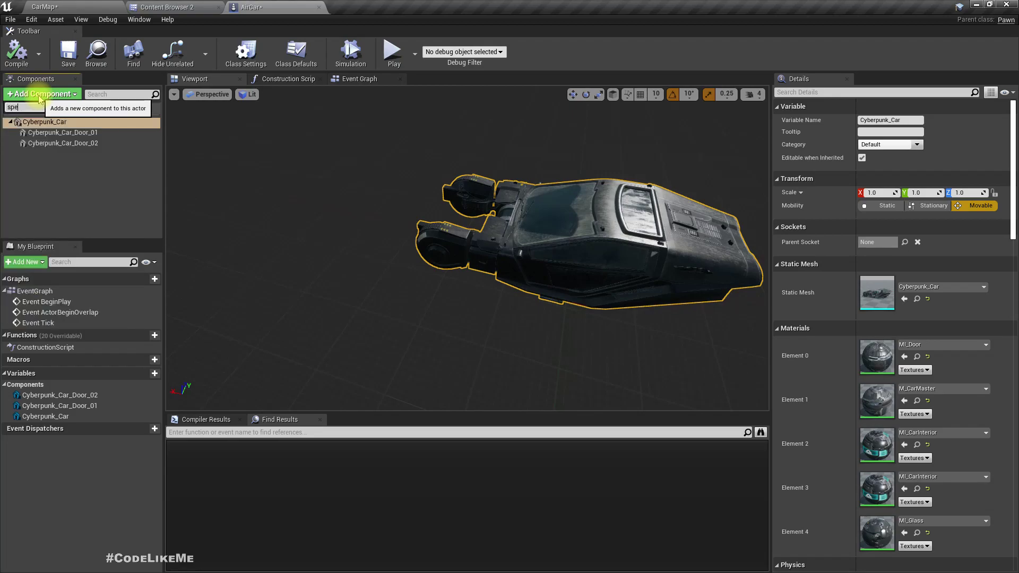
{"action": "key", "text": "BackSpace"}
{"action": "type", "text": "ring"}
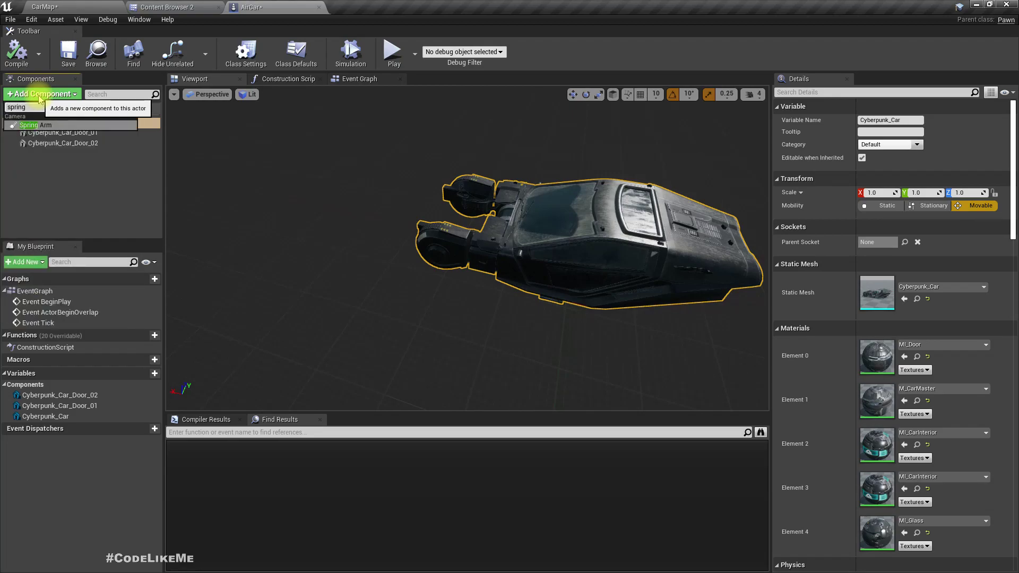
{"action": "key", "text": "Return"}
- Set the SpringArm's location to X 200, Z 150 and its target arm length to 500
{"action": "right_click_drag", "start_coordinate": [569, 311], "coordinate": [569, 249]}
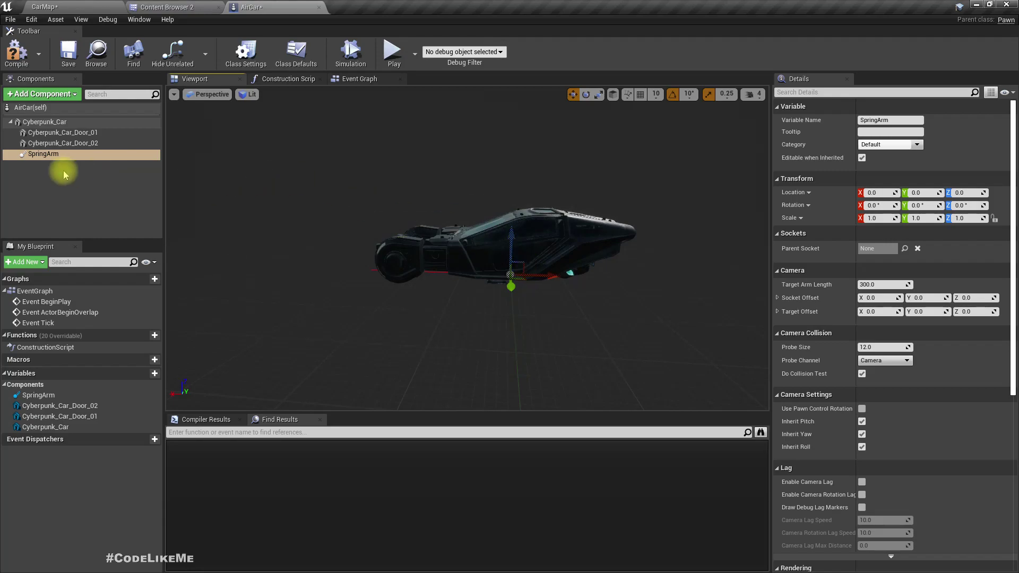
{"action": "left_click_drag", "start_coordinate": [522, 263], "coordinate": [663, 268]}
{"action": "left_click", "coordinate": [885, 192]}
{"action": "type", "text": "200"}
{"action": "key", "text": "Return"}
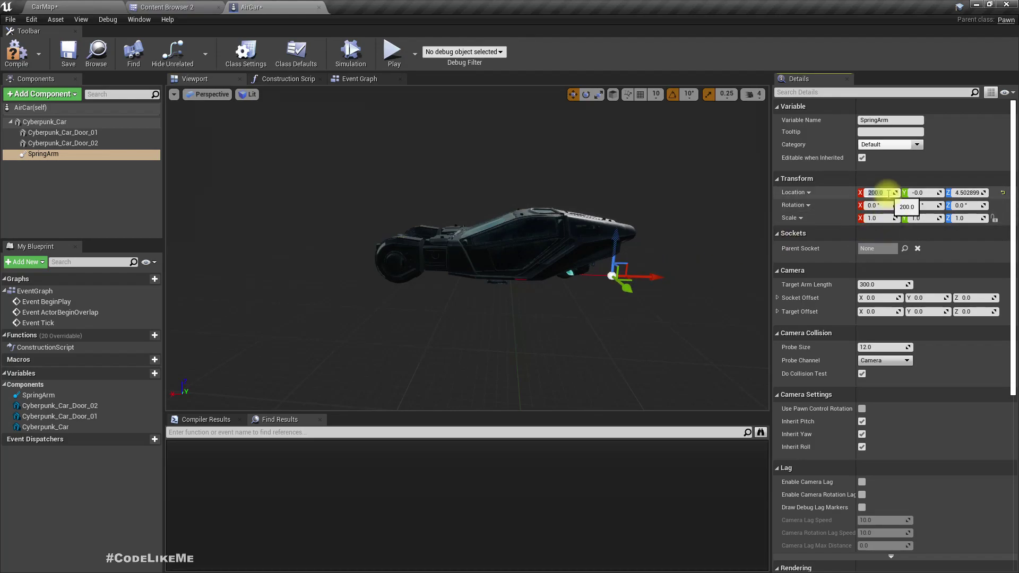
{"action": "type", "text": "50"}
{"action": "key", "text": "Return"}
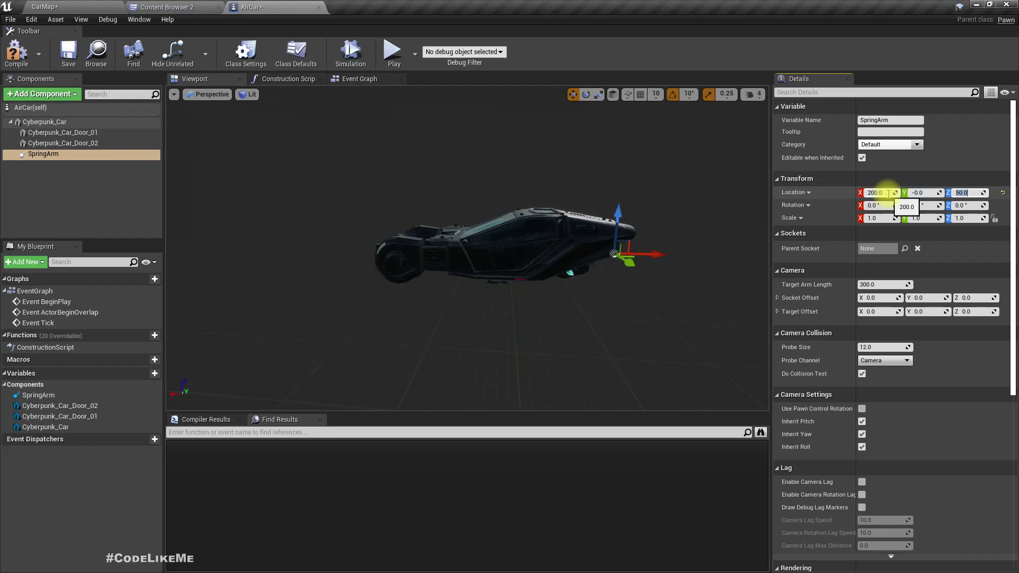
{"action": "type", "text": "200"}
{"action": "key", "text": "Return"}
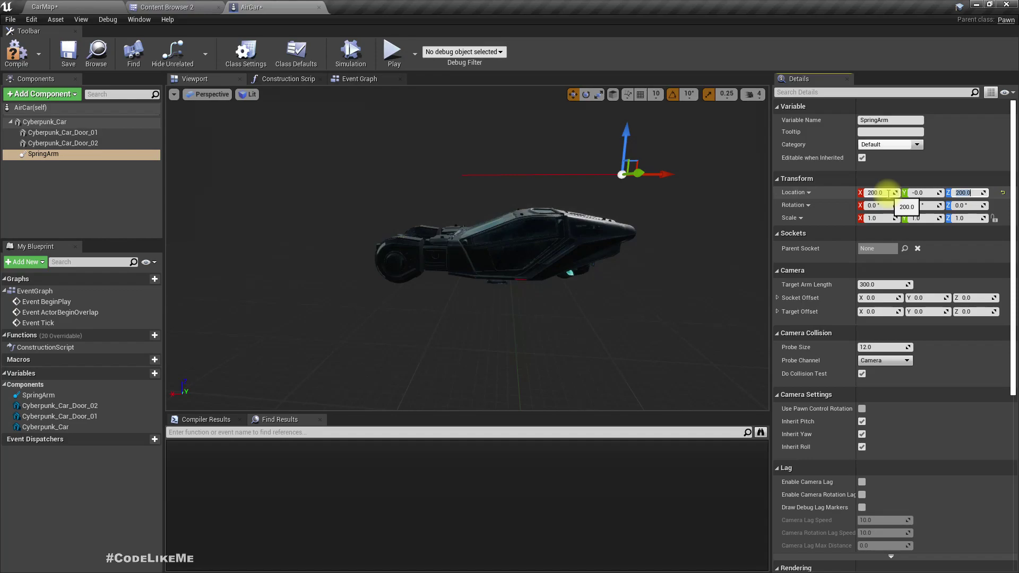
{"action": "type", "text": "150"}
{"action": "key", "text": "Return"}
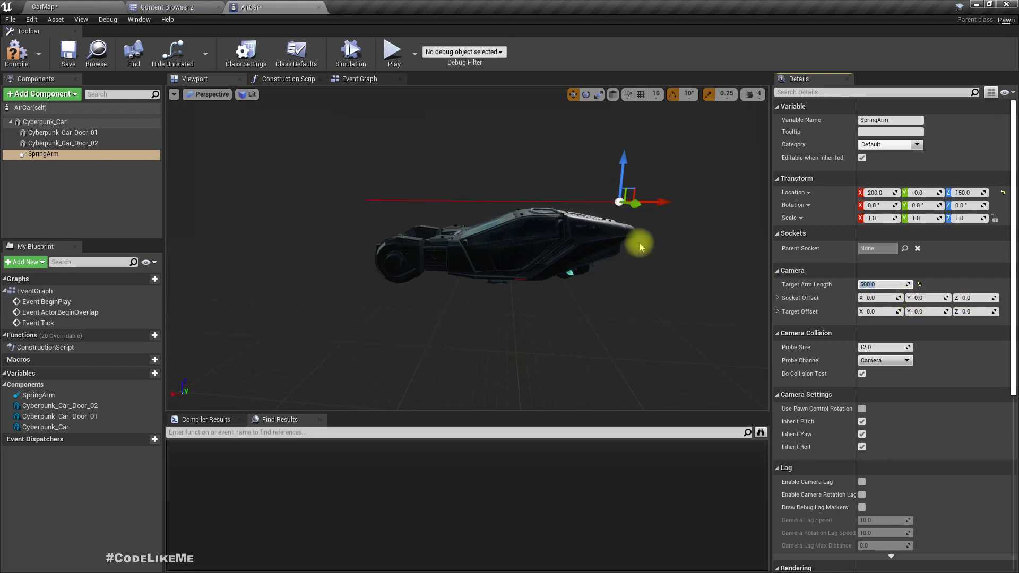
- Set the SpringArm's X location to 300
{"action": "left_click", "coordinate": [887, 192]}
{"action": "type", "text": "300"}
{"action": "key", "text": "Return"}
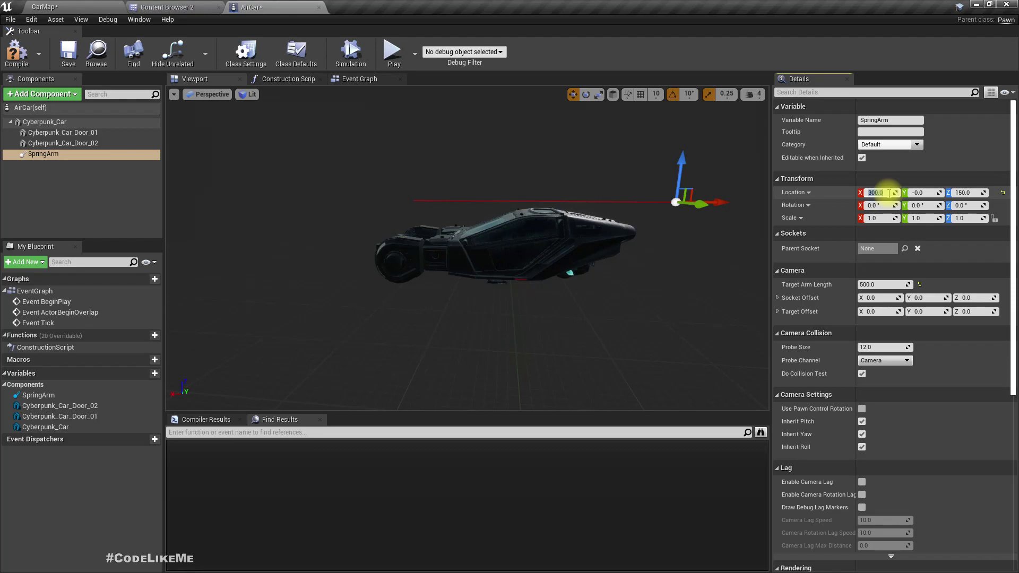
- Add a Camera component as a child of the SpringArm
{"action": "left_click", "coordinate": [45, 94]}
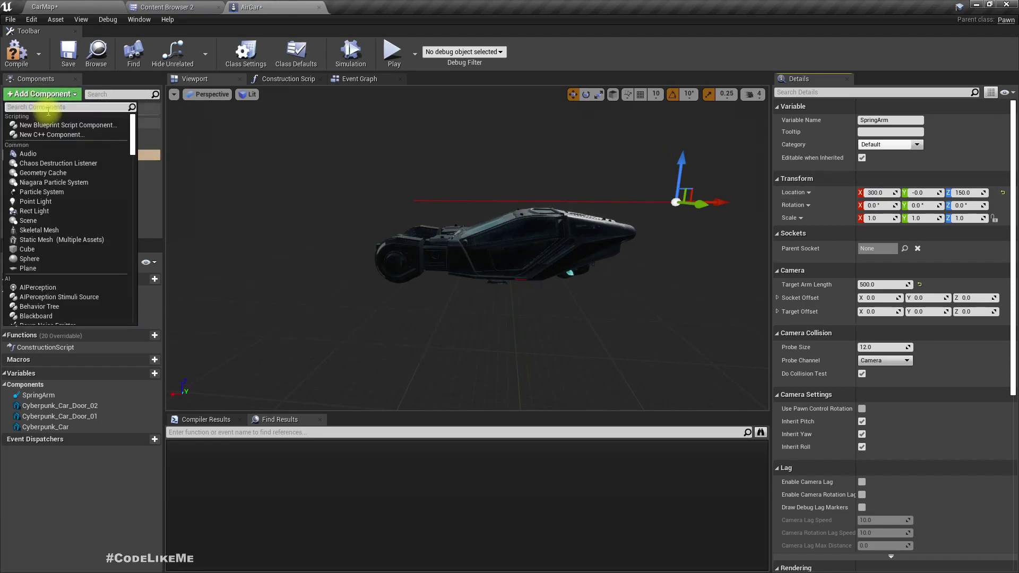
{"action": "type", "text": "camer"}
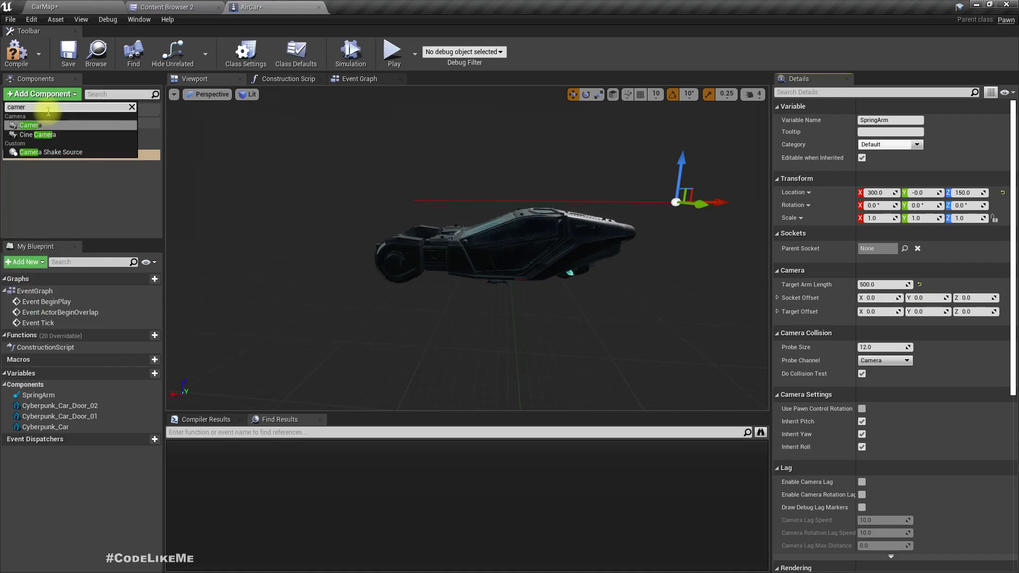
{"action": "key", "text": "Return"}
- Set the SpringArm's Z rotation to 180° so the camera sits behind the car
{"action": "left_click", "coordinate": [45, 154]}
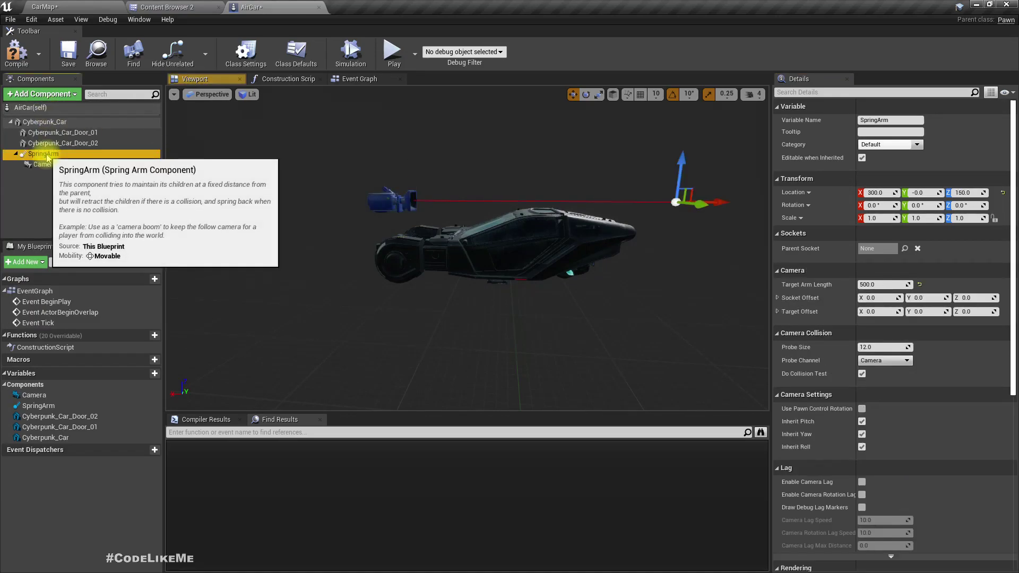
{"action": "right_click_drag", "start_coordinate": [212, 205], "coordinate": [223, 244]}
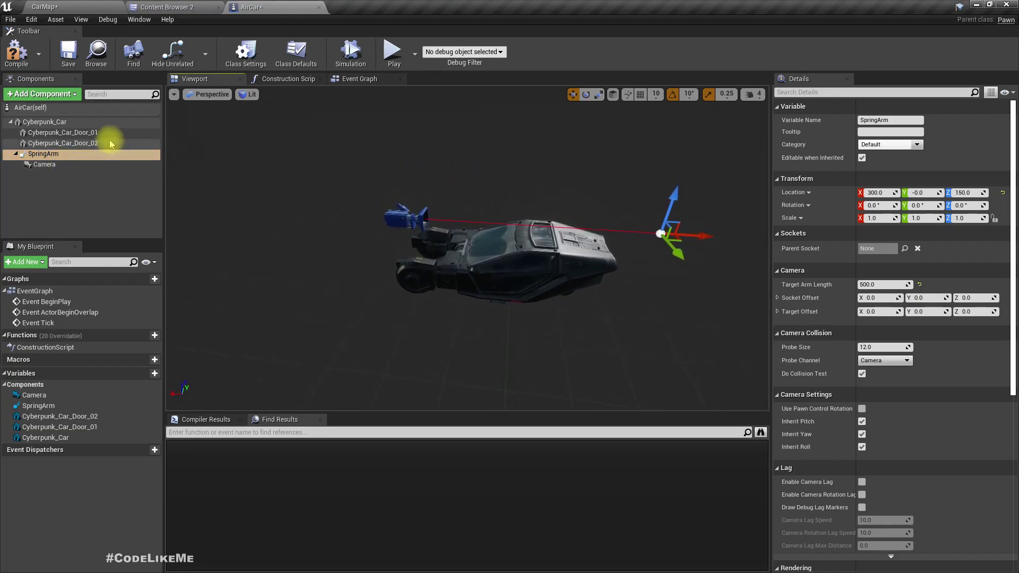
{"action": "left_click", "coordinate": [971, 206]}
{"action": "type", "text": "180"}
{"action": "key", "text": "Return"}
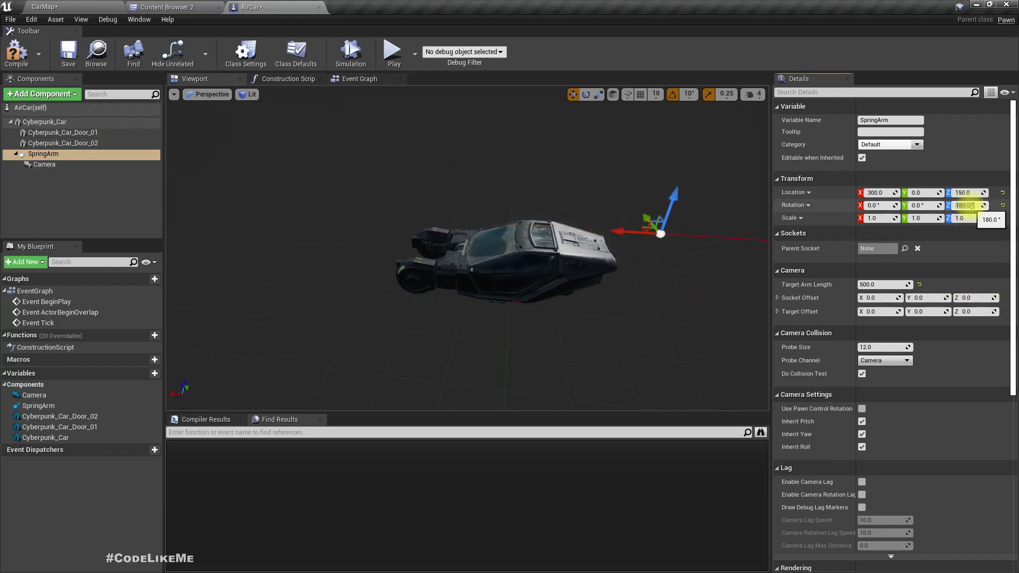
- Set the SpringArm's X location to 0
{"action": "right_click_drag", "start_coordinate": [627, 222], "coordinate": [632, 227]}
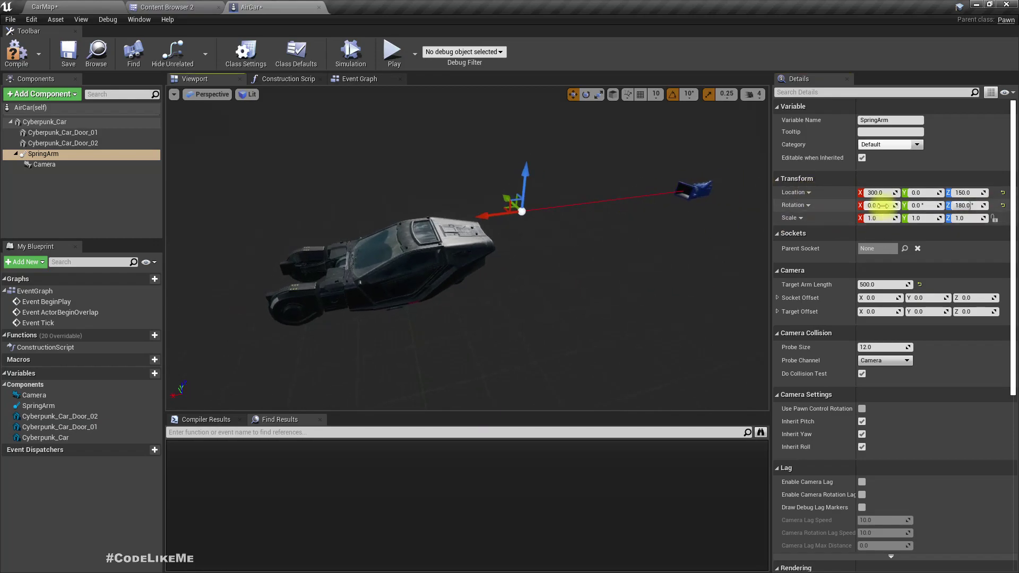
{"action": "type", "text": "0"}
{"action": "key", "text": "Return"}
{"action": "right_click_drag", "start_coordinate": [532, 186], "coordinate": [507, 165]}
{"action": "left_click_drag", "start_coordinate": [452, 244], "coordinate": [466, 182], "text": "alt"}
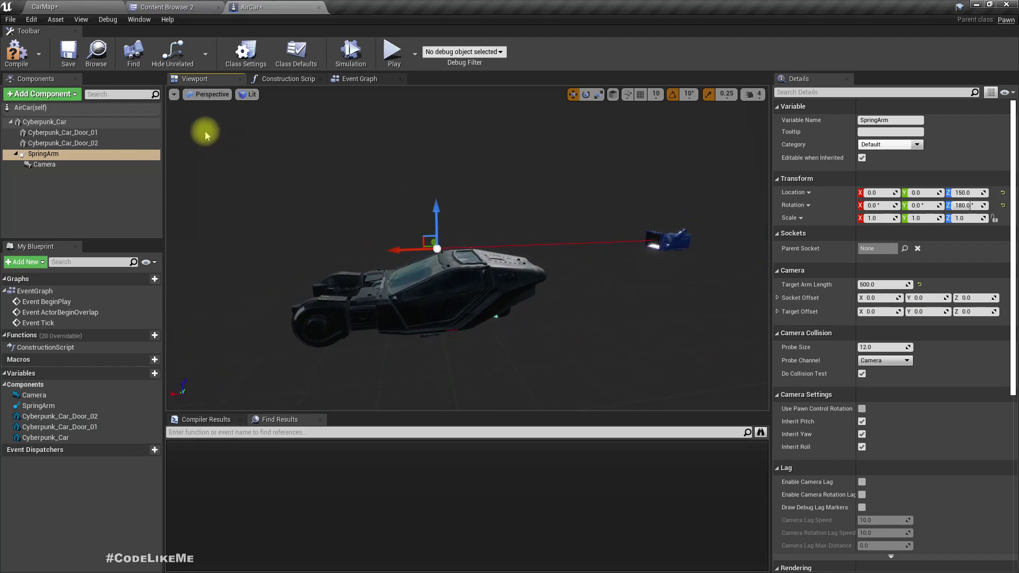
- Play the CarMap level full screen to check the view from the car's camera, ending the play session when done
{"action": "left_click", "coordinate": [69, 7]}
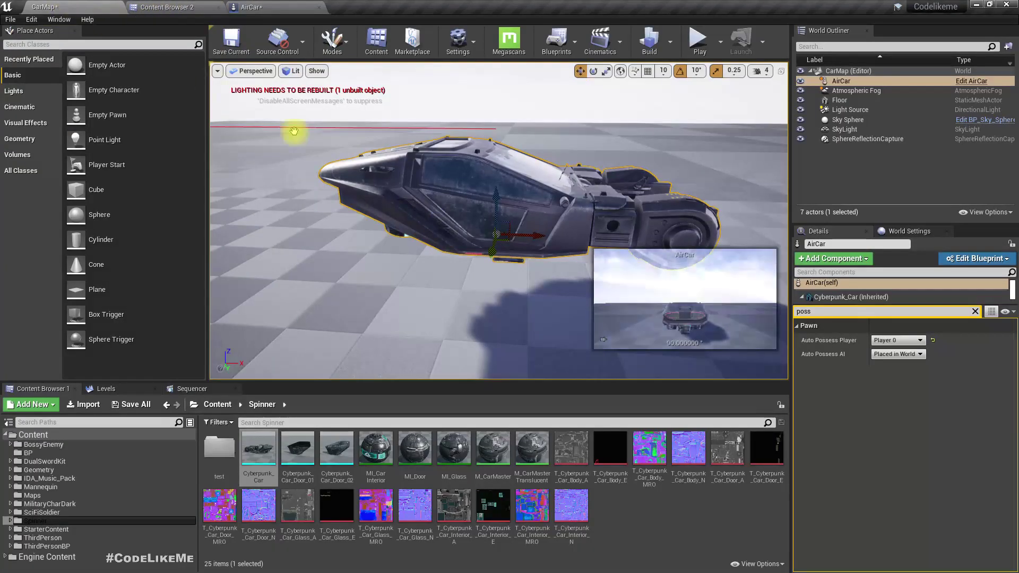
{"action": "left_click", "coordinate": [338, 265]}
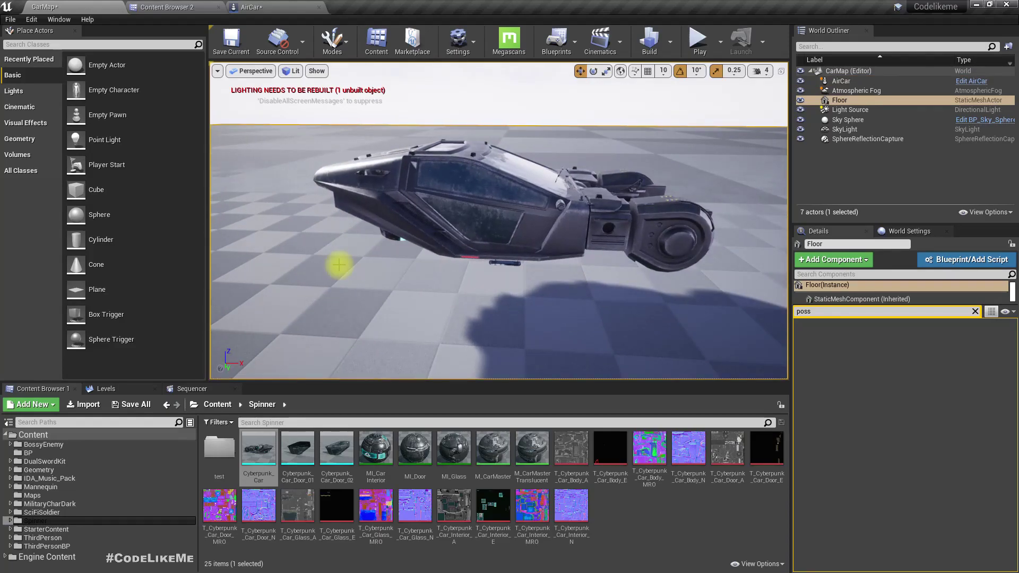
{"action": "key", "text": "F11"}
{"action": "key", "text": "alt+p"}
{"action": "left_click", "coordinate": [360, 277]}
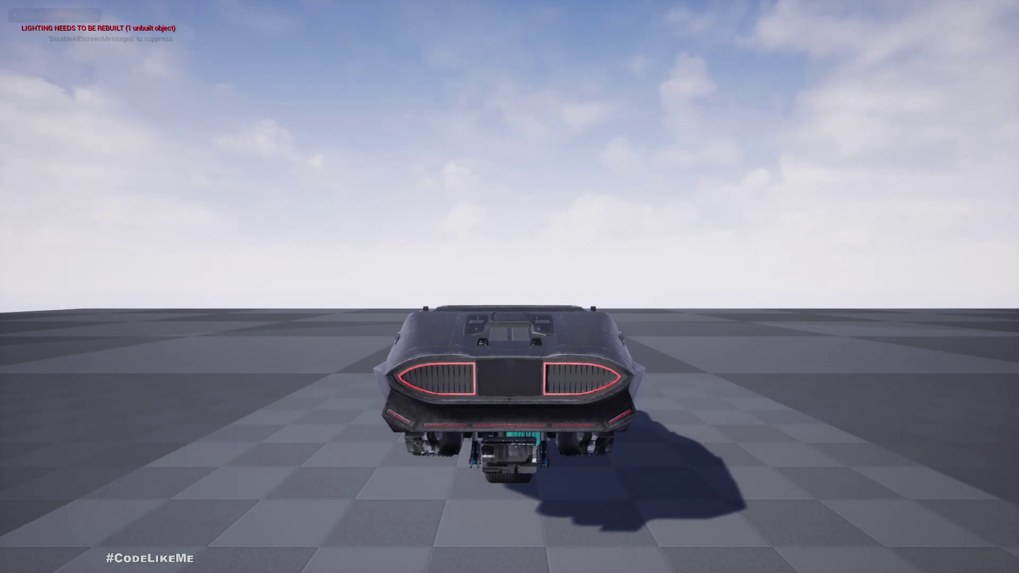
{"action": "key", "text": "shift+F1"}
{"action": "key", "text": "F11"}
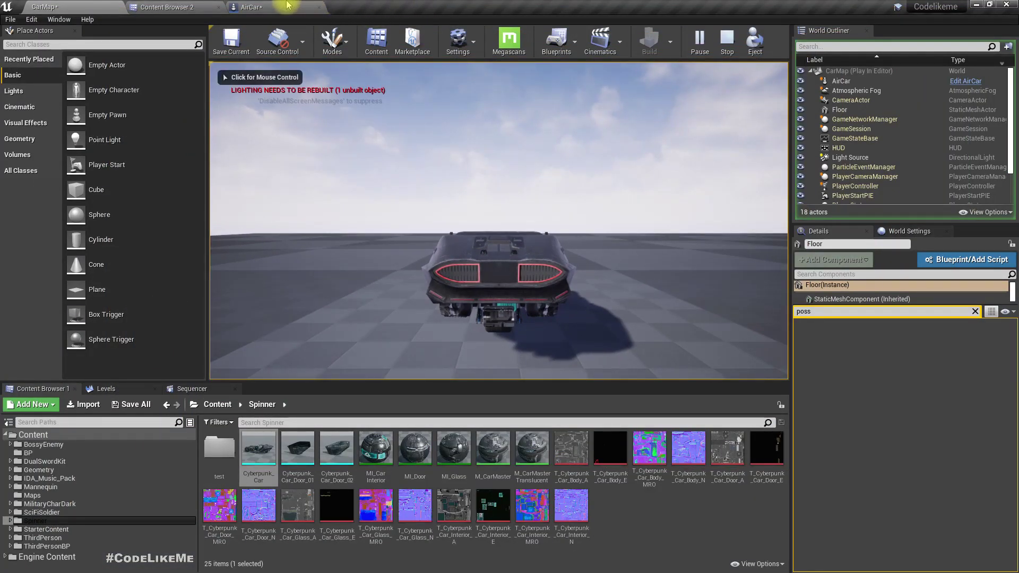
{"action": "left_click", "coordinate": [499, 220]}
{"action": "key", "text": "shift+F1"}
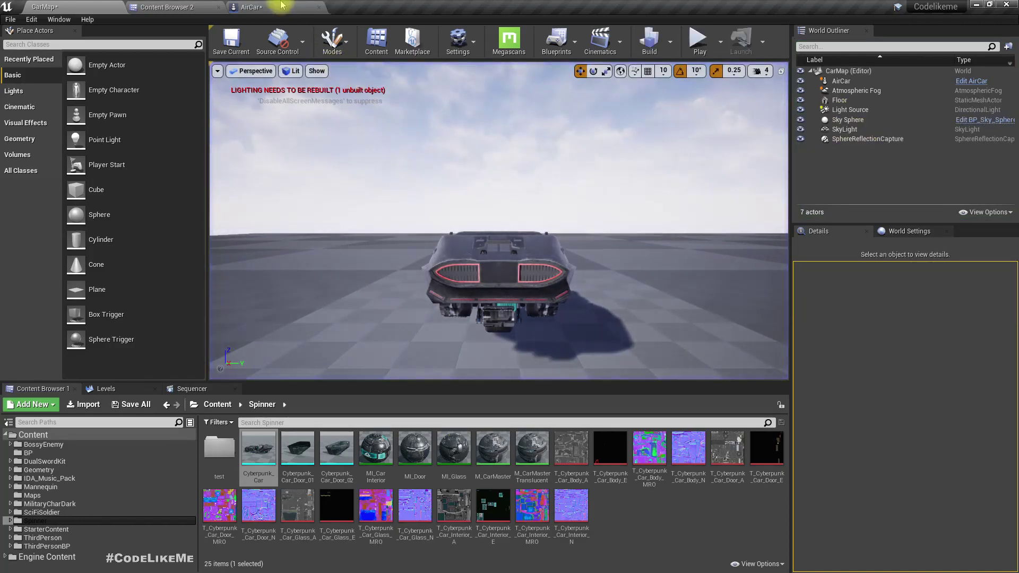
- Return to the AirCar Blueprint and rotate the SpringArm's pitch to -10° so the camera looks down at the car
{"action": "left_click", "coordinate": [276, 7]}
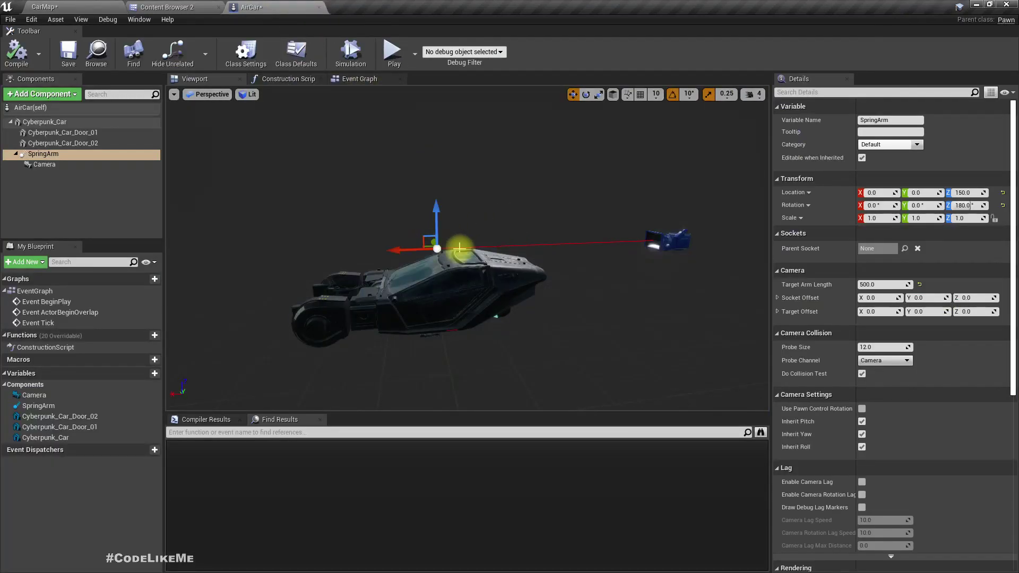
{"action": "right_click_drag", "start_coordinate": [458, 252], "coordinate": [465, 254]}
{"action": "key", "text": "e"}
{"action": "left_click_drag", "start_coordinate": [422, 220], "coordinate": [405, 232]}
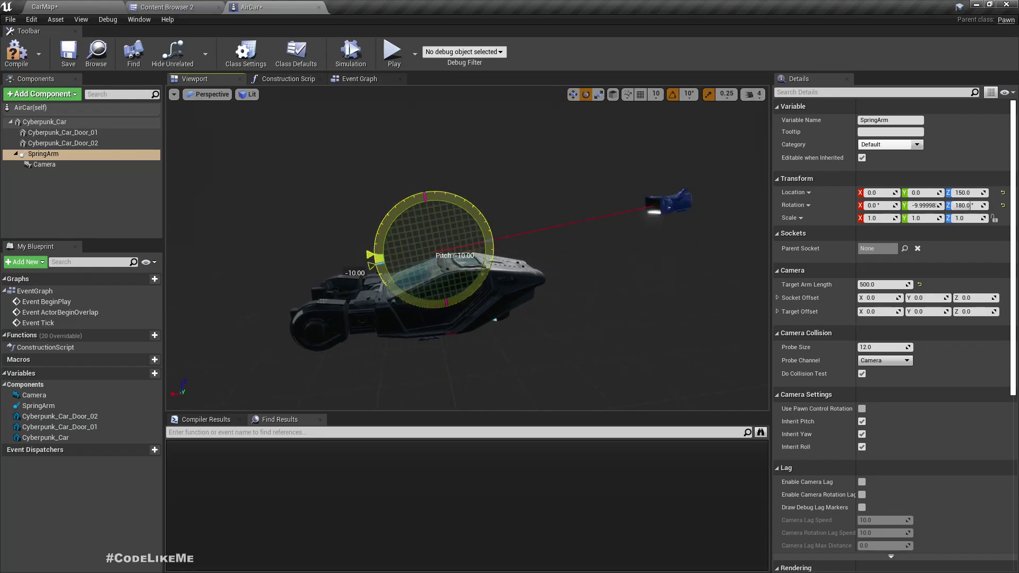
- Play-test the tilted camera view in the CarMap level and inspect the car from the side and rear
{"action": "left_click", "coordinate": [43, 7]}
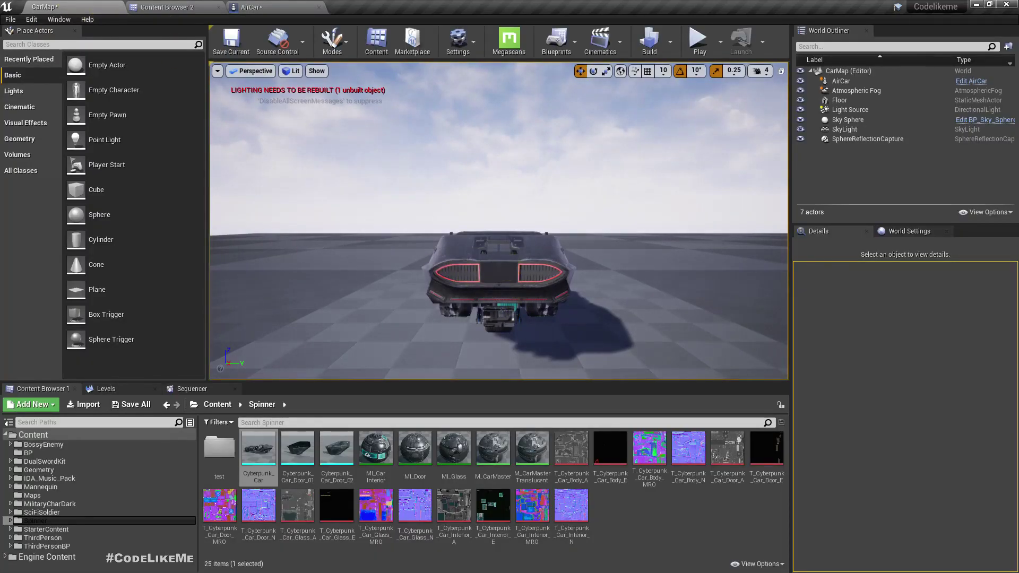
{"action": "left_click", "coordinate": [514, 266]}
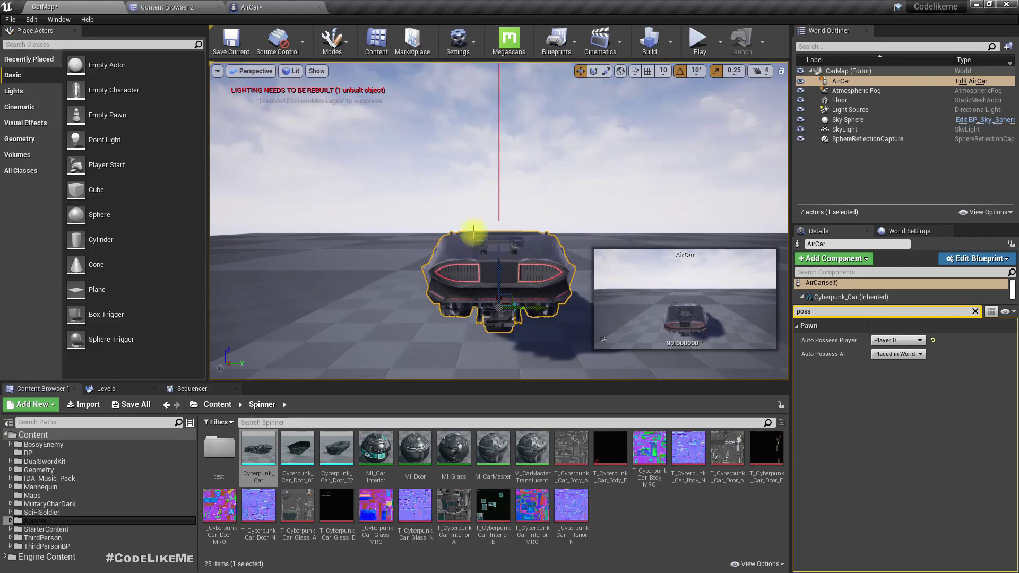
{"action": "left_click", "coordinate": [271, 6]}
{"action": "left_click", "coordinate": [44, 7]}
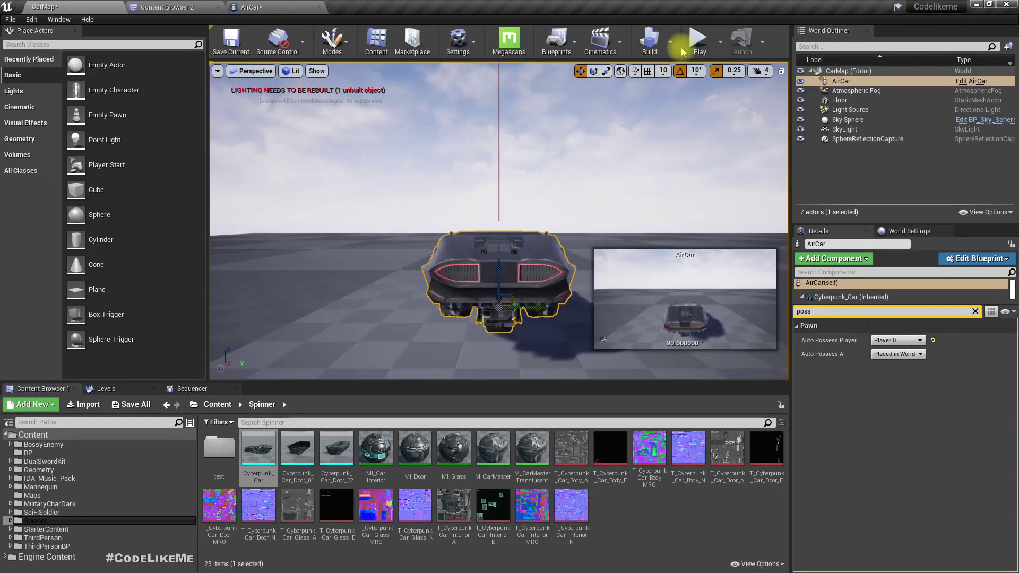
{"action": "left_click", "coordinate": [698, 42]}
{"action": "right_click_drag", "start_coordinate": [415, 226], "coordinate": [444, 229]}
{"action": "key", "text": "d"}
{"action": "key", "text": "a"}
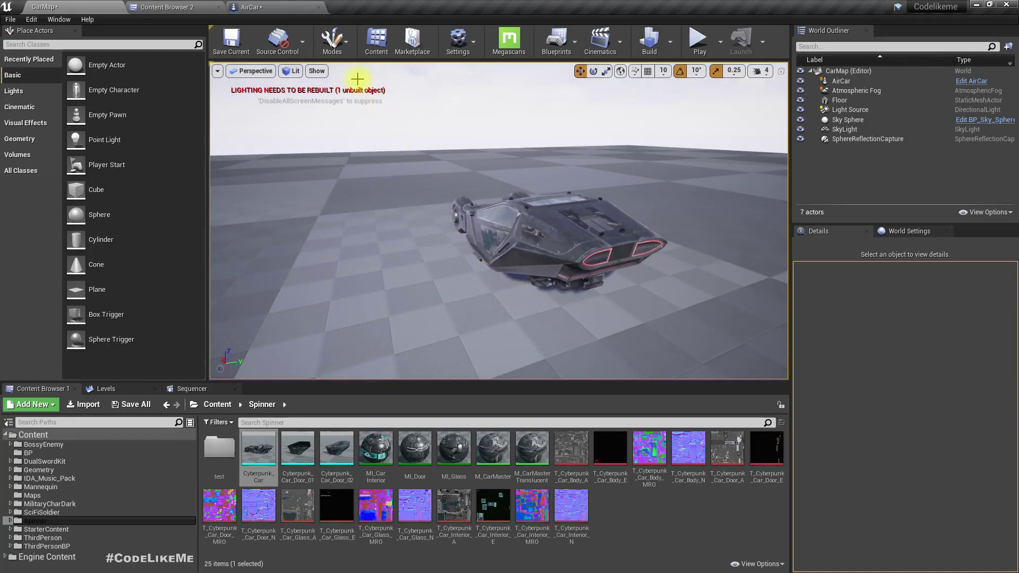
- Open the project's Engine Input settings, expand the axis mappings and check the Turn mapping
{"action": "left_click", "coordinate": [253, 7]}
{"action": "left_click", "coordinate": [99, 7]}
{"action": "left_click", "coordinate": [455, 44]}
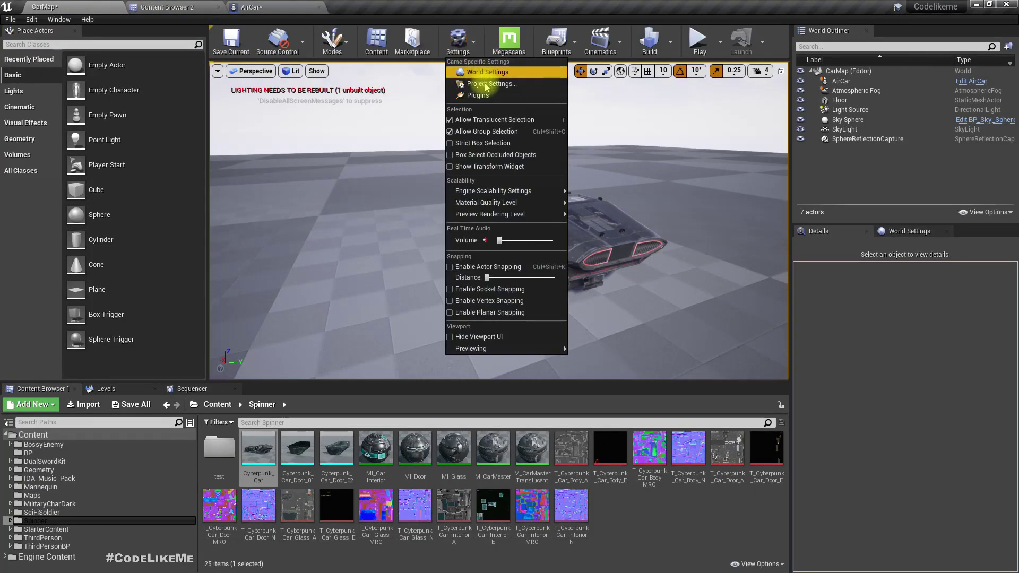
{"action": "left_click", "coordinate": [129, 151]}
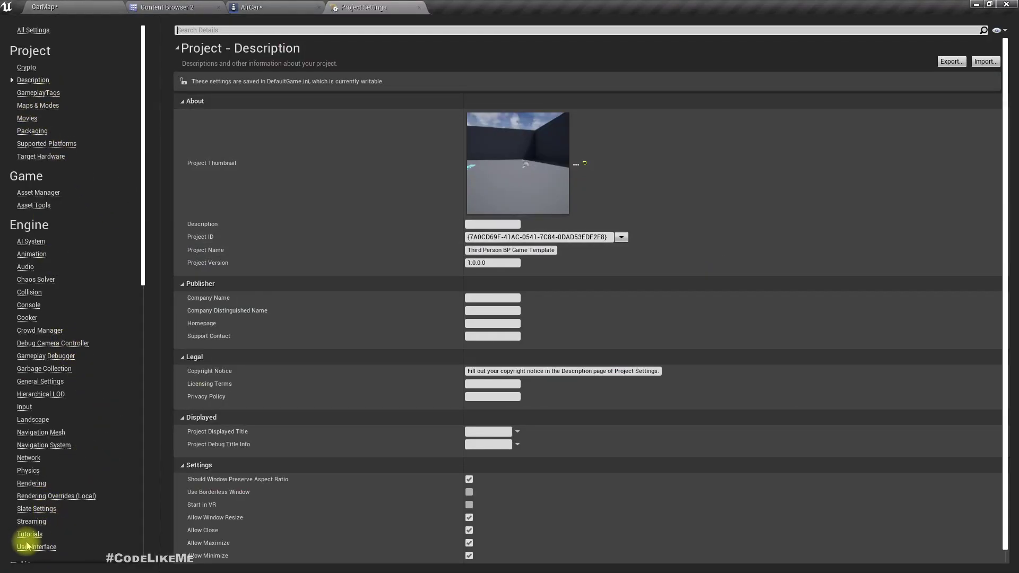
{"action": "left_click", "coordinate": [24, 408]}
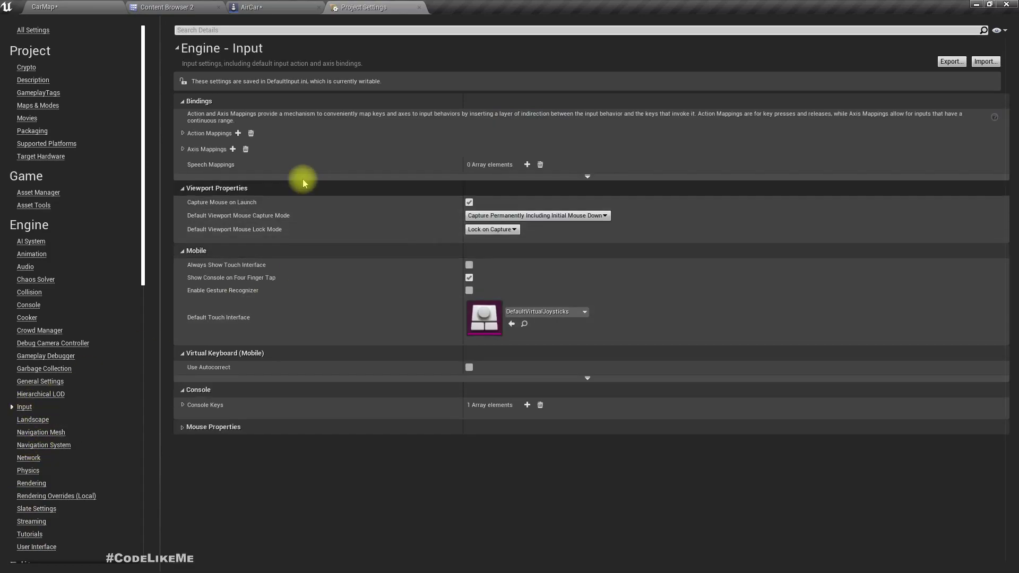
{"action": "left_click", "coordinate": [184, 149]}
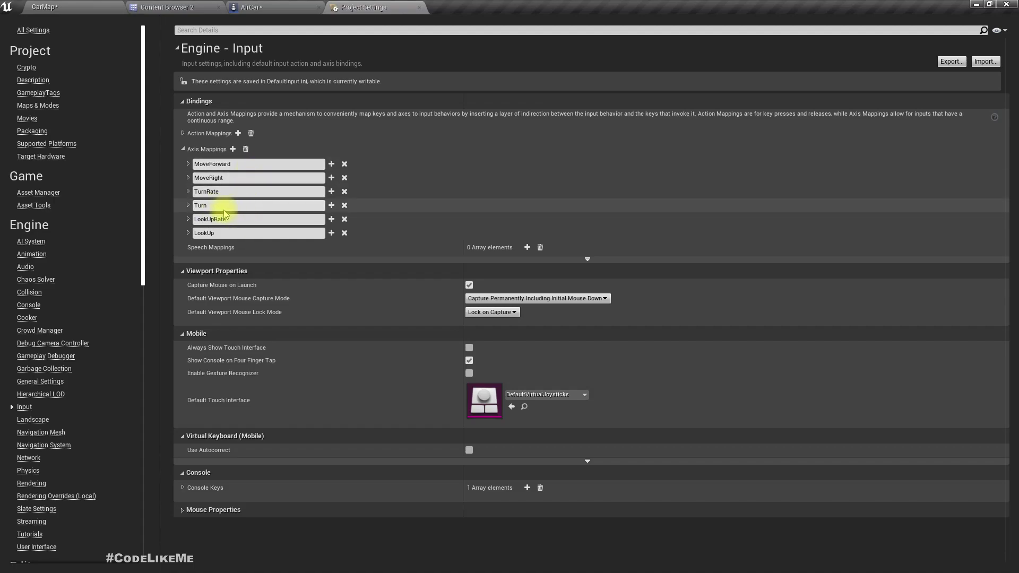
{"action": "left_click", "coordinate": [188, 206]}
{"action": "left_click", "coordinate": [189, 206]}
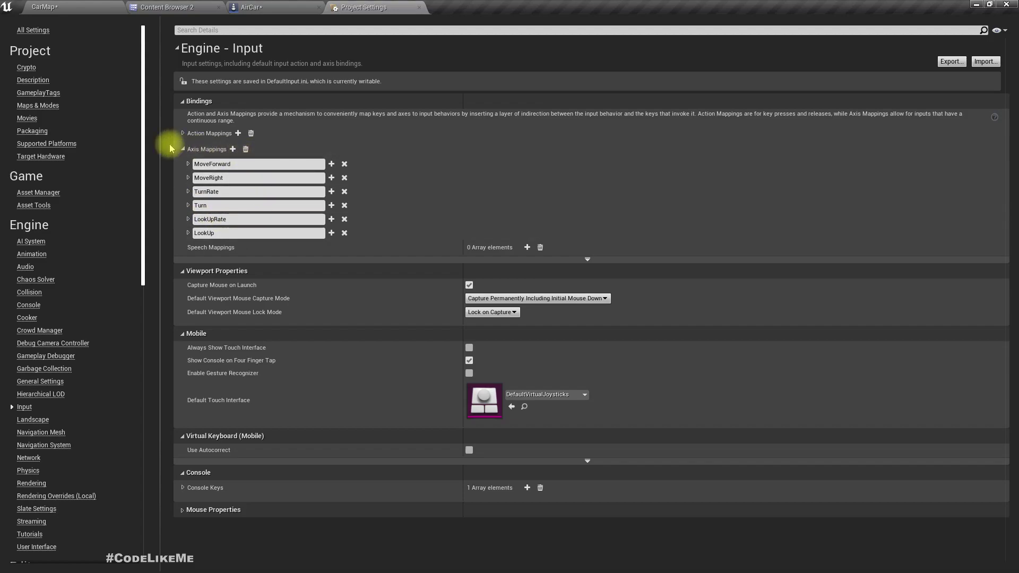
- Add an axis mapping named MoveUp and bind it to Space Bar
{"action": "left_click", "coordinate": [233, 149]}
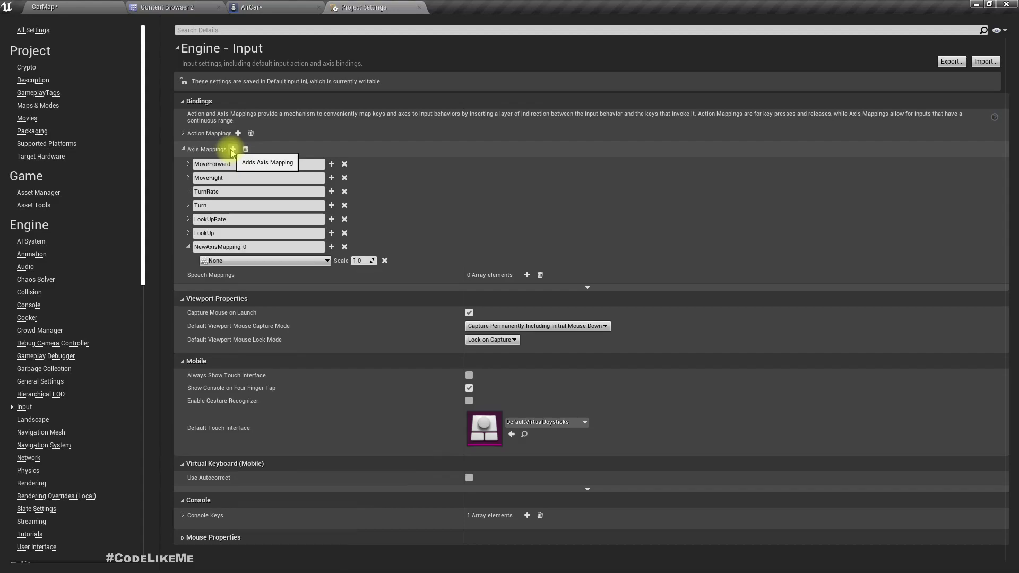
{"action": "type", "text": "MoveUp"}
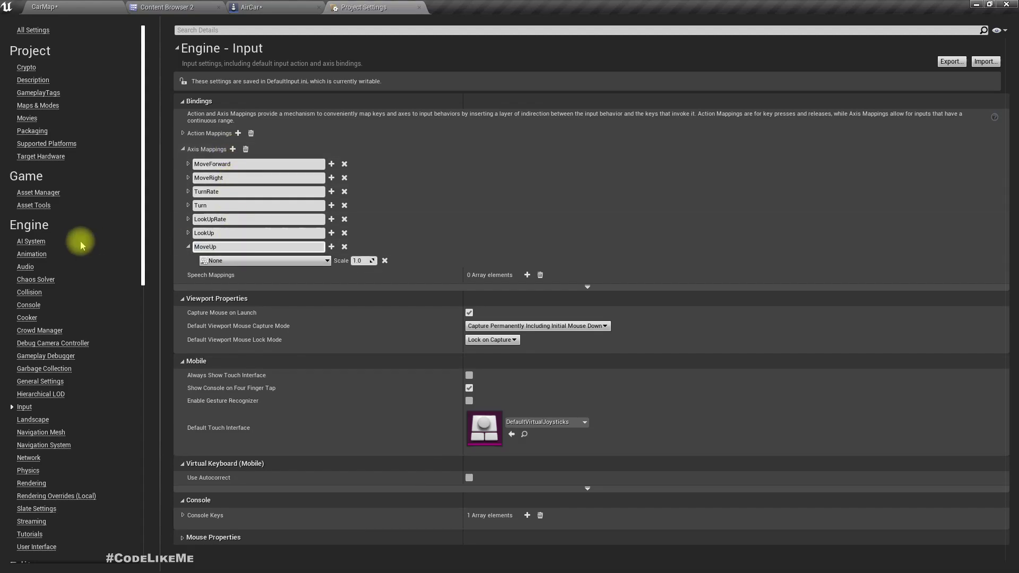
{"action": "key", "text": "Return"}
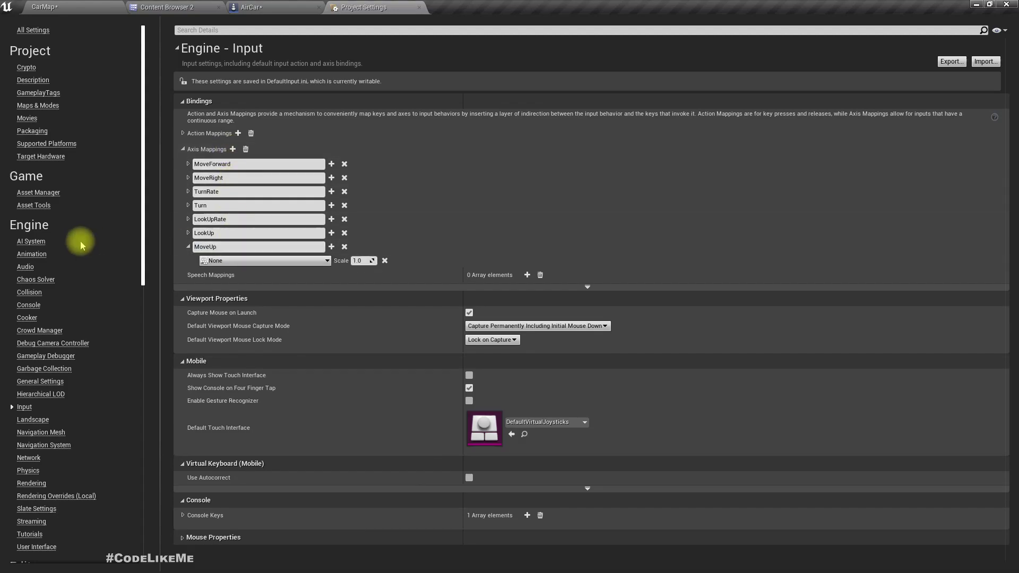
{"action": "left_click", "coordinate": [250, 261]}
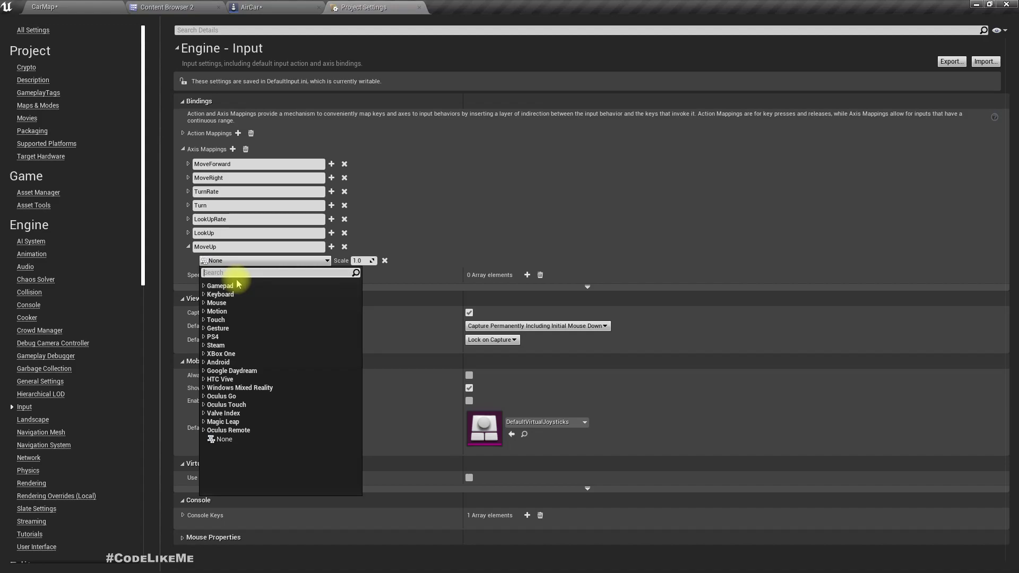
{"action": "type", "text": "space"}
{"action": "key", "text": "Return"}
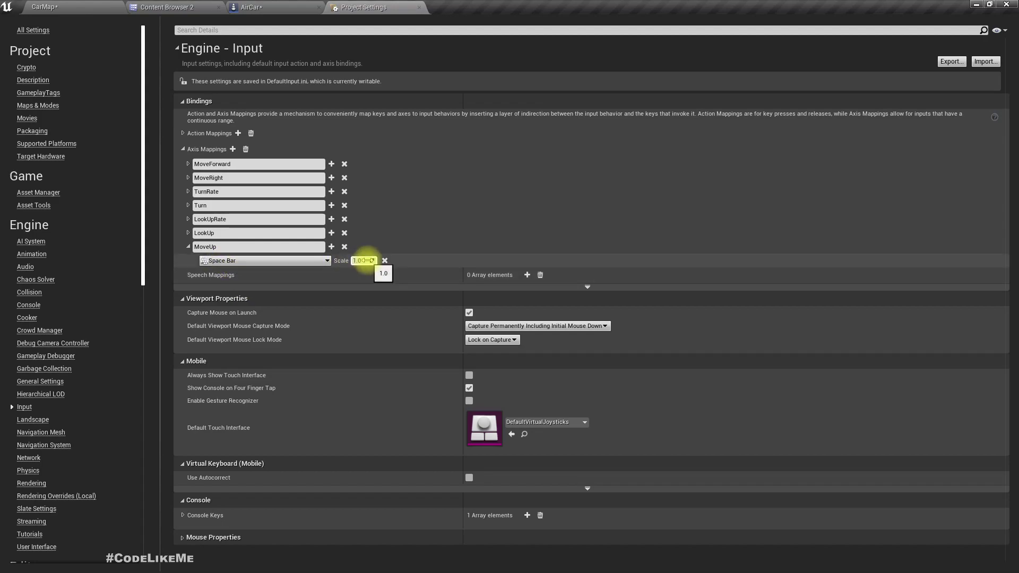
- Add Left Shift as a second key for the MoveUp axis mapping with a scale of -1.0
{"action": "left_click", "coordinate": [331, 247]}
{"action": "left_click", "coordinate": [290, 275]}
{"action": "type", "text": "s"}
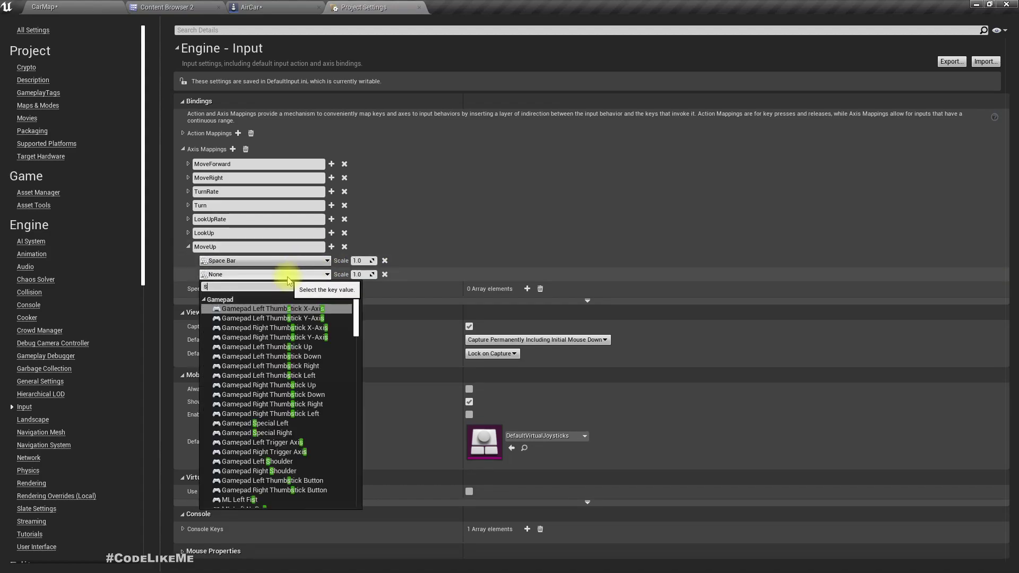
{"action": "type", "text": "hift"}
{"action": "key", "text": "Return"}
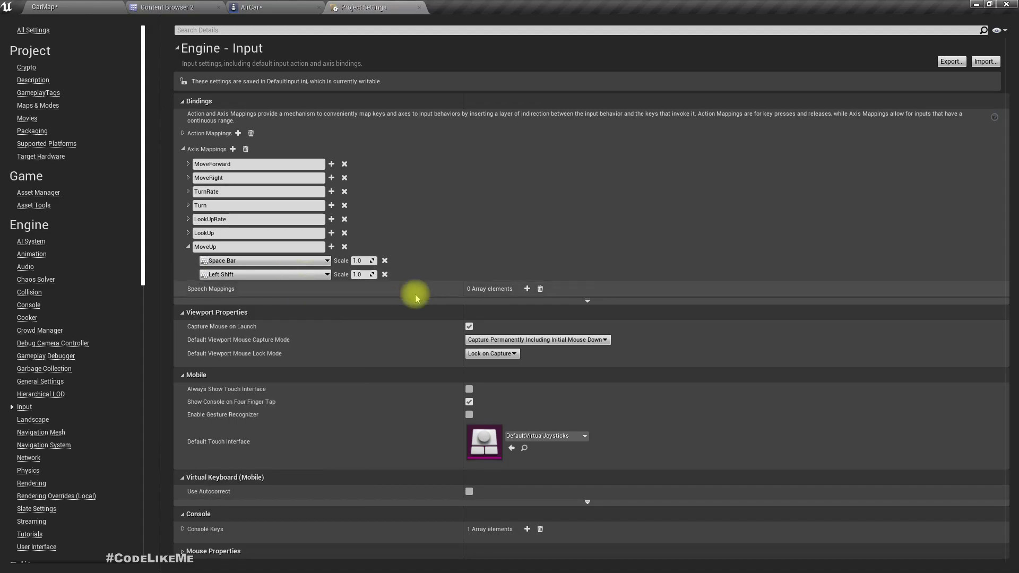
{"action": "left_click", "coordinate": [366, 275]}
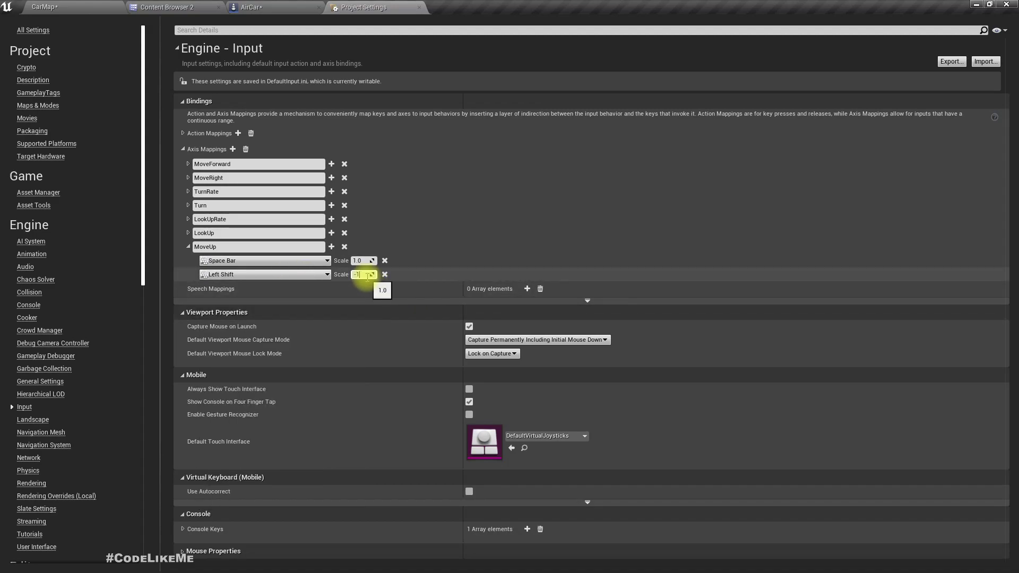
{"action": "key", "text": "Return"}
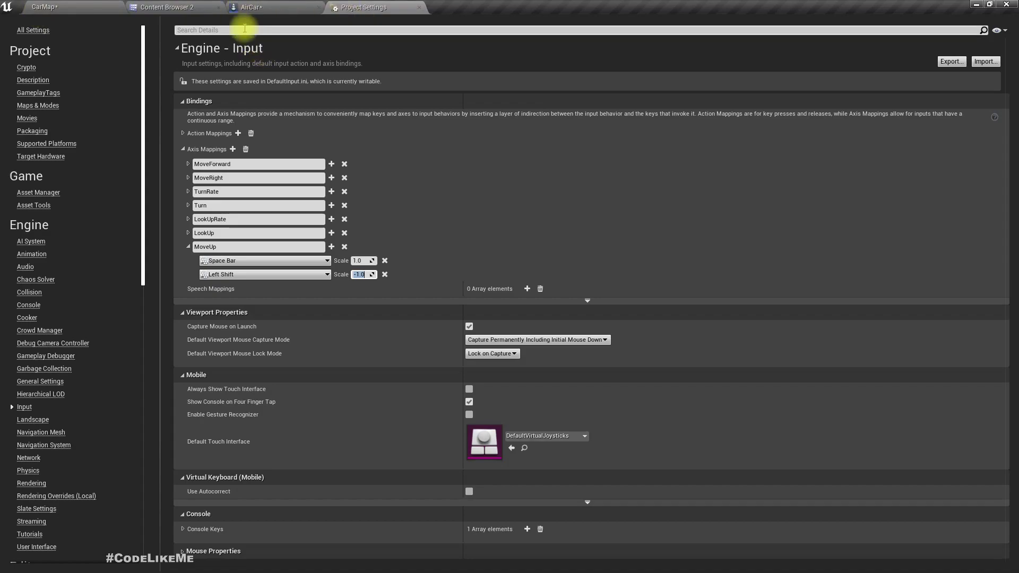
- Add a Floating Pawn Movement component to the AirCar blueprint, keeping its default name, and compile
{"action": "left_click", "coordinate": [250, 7]}
{"action": "left_click", "coordinate": [41, 195]}
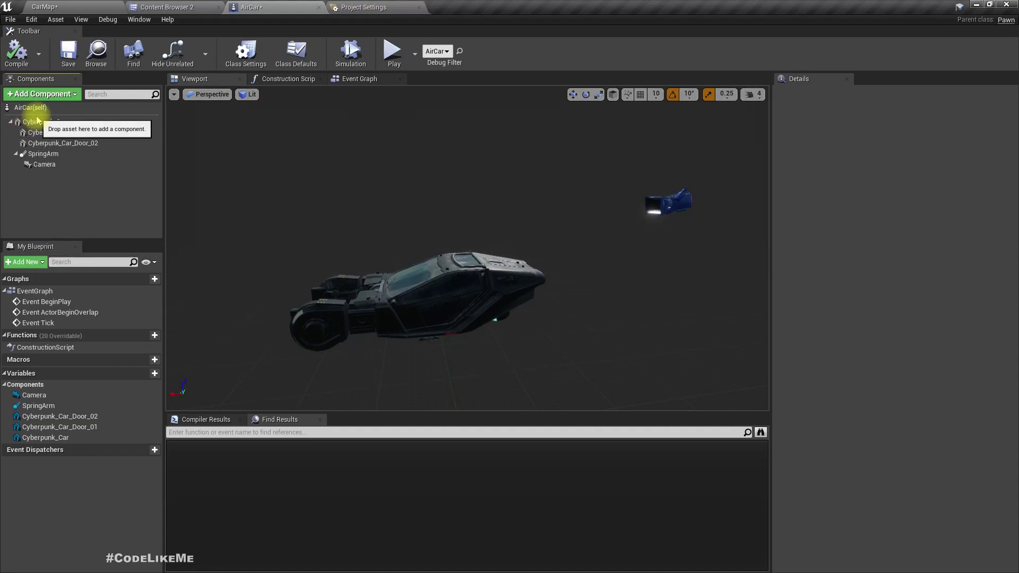
{"action": "left_click", "coordinate": [43, 95]}
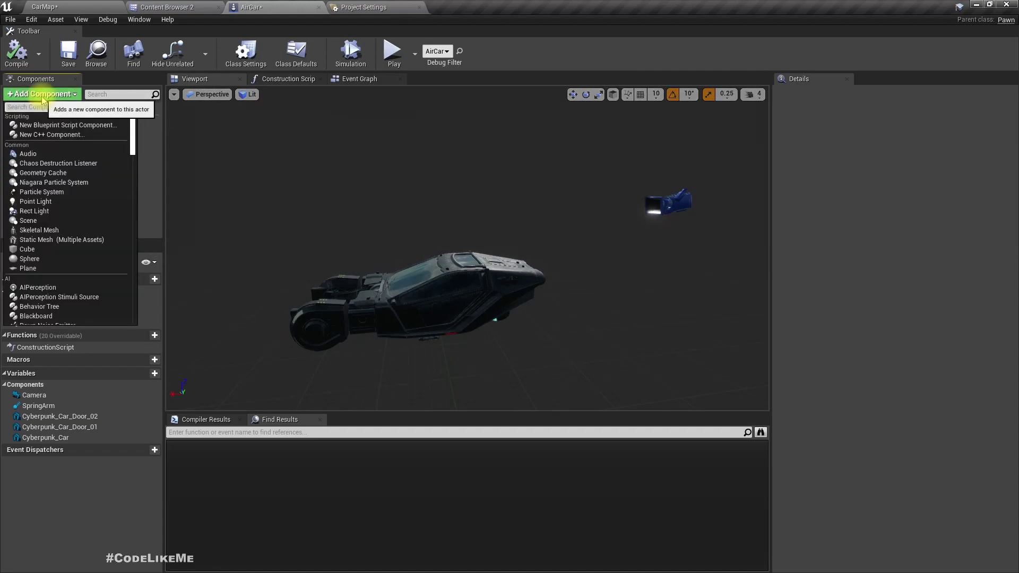
{"action": "type", "text": "movemen"}
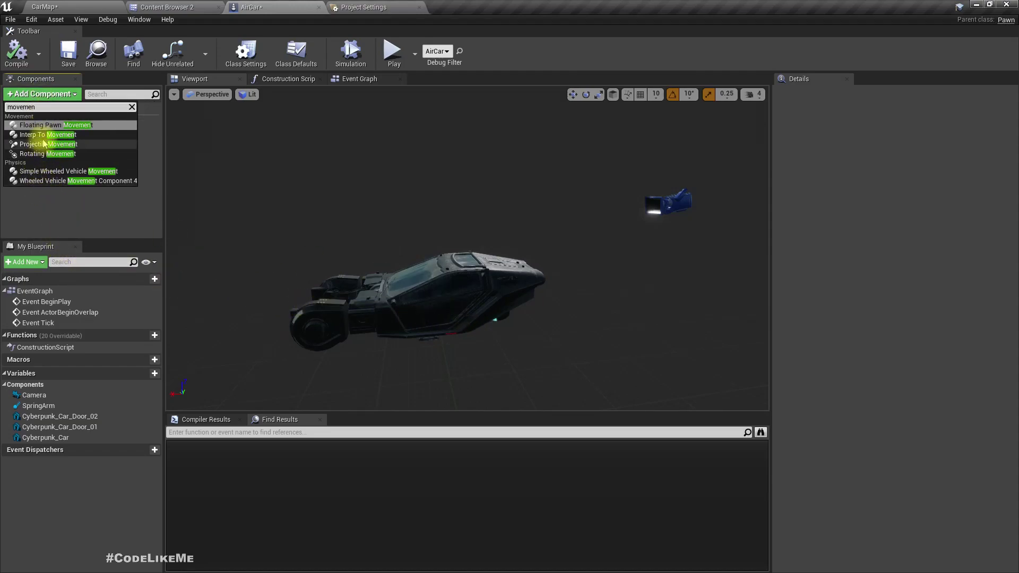
{"action": "left_click", "coordinate": [56, 127]}
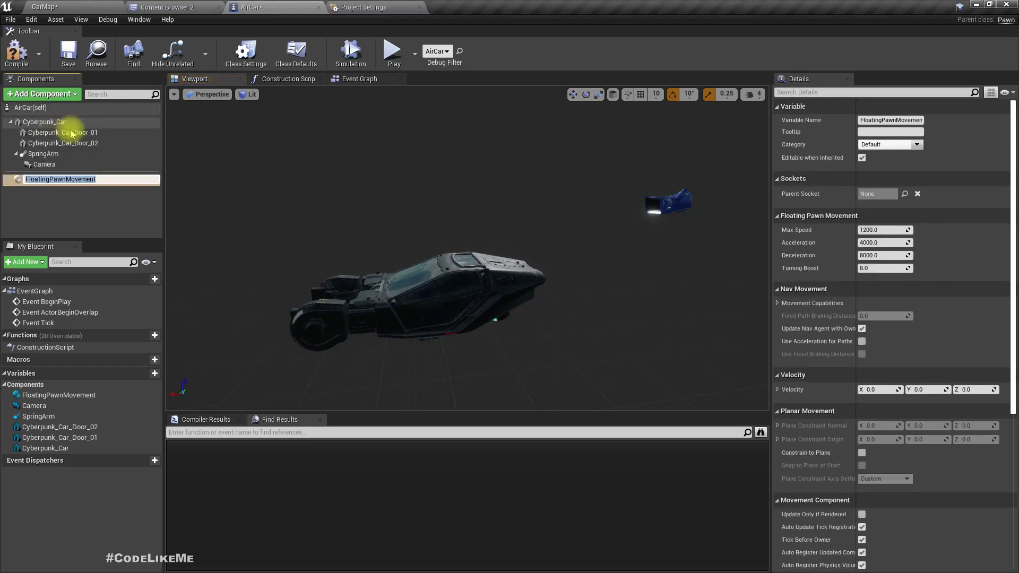
{"action": "key", "text": "Return"}
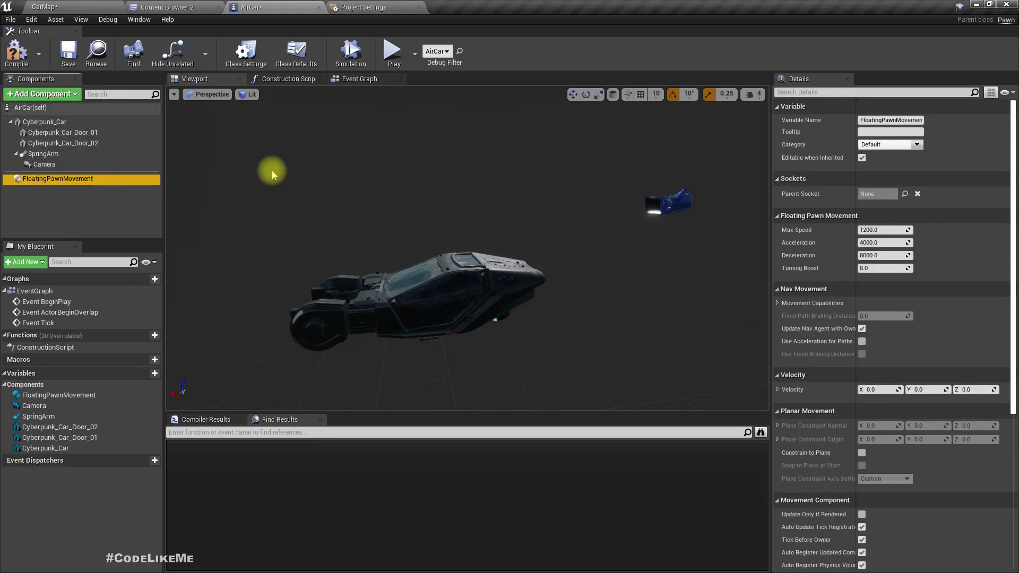
{"action": "left_click", "coordinate": [354, 80]}
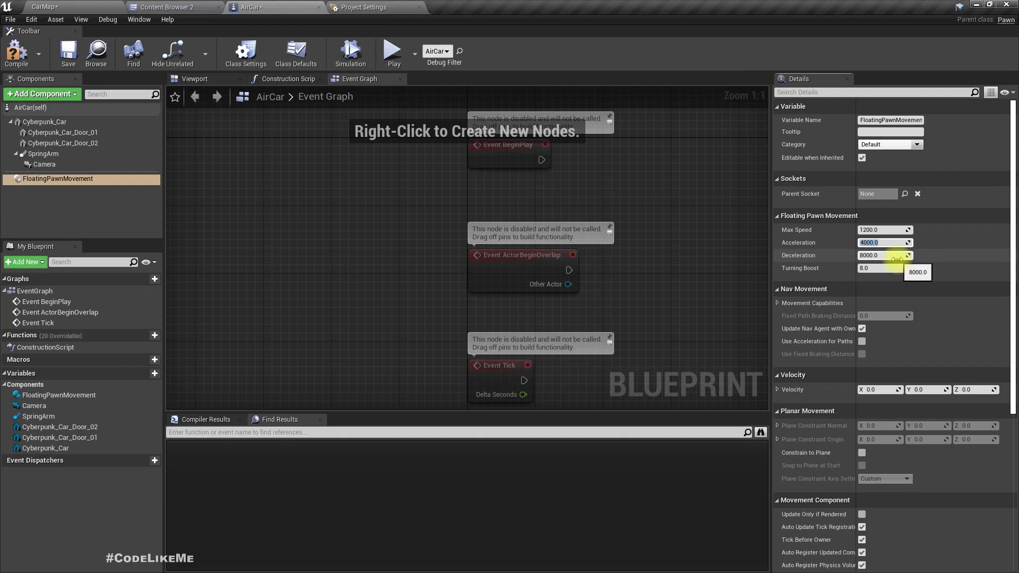
{"action": "left_click", "coordinate": [17, 54]}
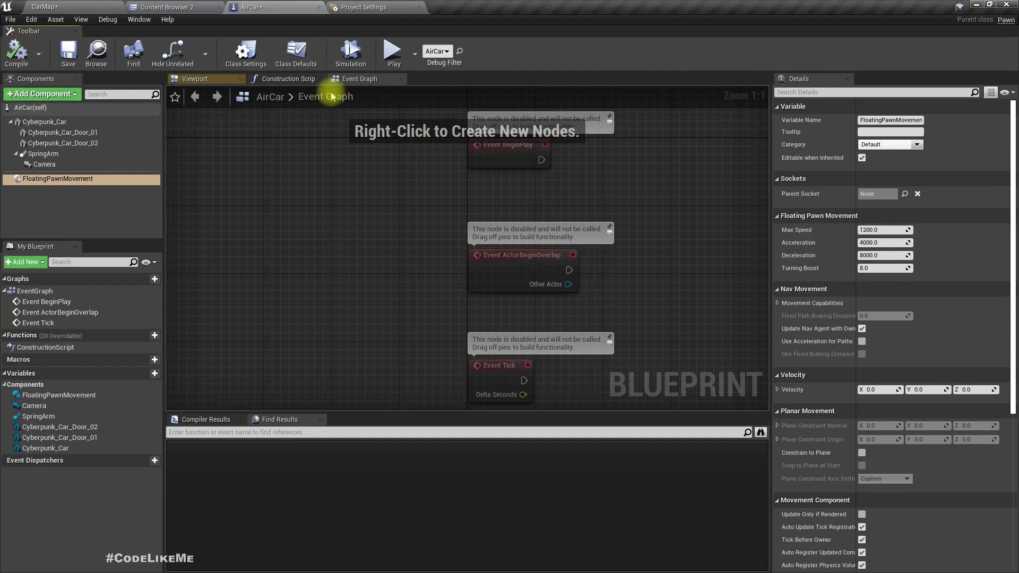
- Add an InputAxis MoveForward event below Event Tick in AirCar's event graph
{"action": "right_click_drag", "start_coordinate": [435, 257], "coordinate": [369, 134]}
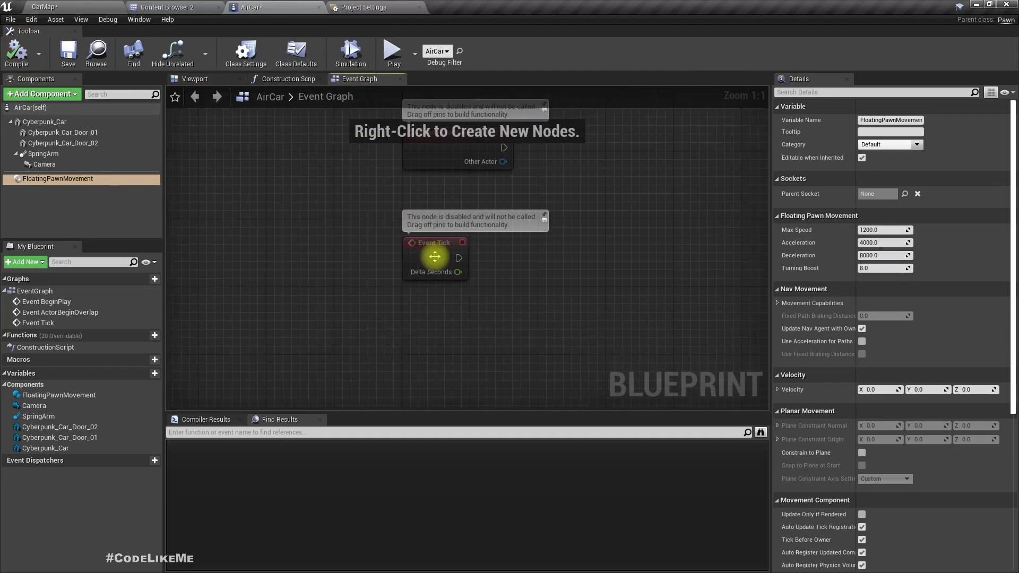
{"action": "right_click", "coordinate": [411, 353]}
{"action": "type", "text": "move for"}
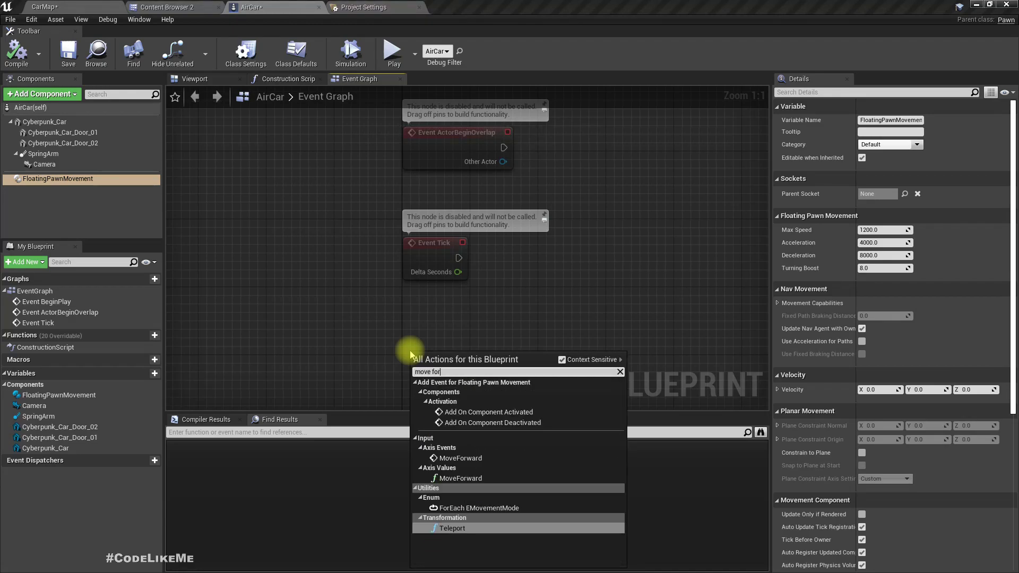
{"action": "type", "text": "wa"}
{"action": "key", "text": "Return"}
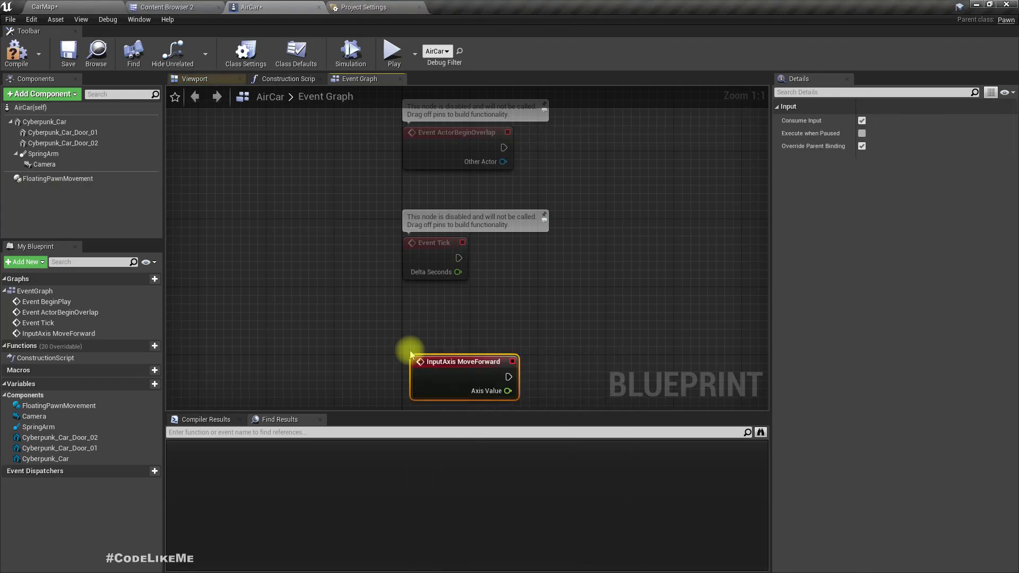
- Connect an Add Movement Input node to the MoveForward event's execution output and place it beside the event
{"action": "right_click_drag", "start_coordinate": [554, 389], "coordinate": [448, 305]}
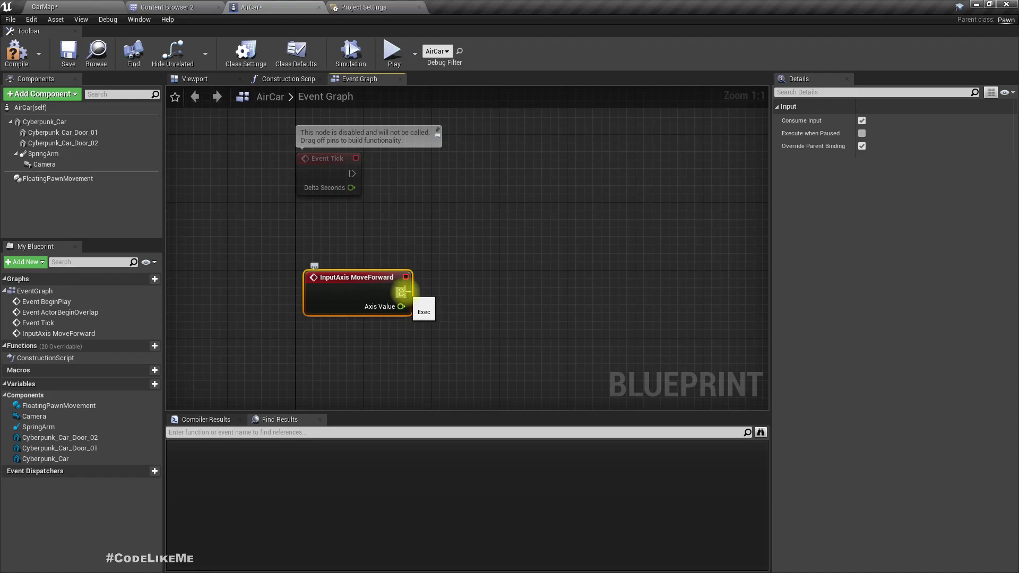
{"action": "left_click_drag", "start_coordinate": [402, 293], "coordinate": [459, 299]}
{"action": "type", "text": "add movement"}
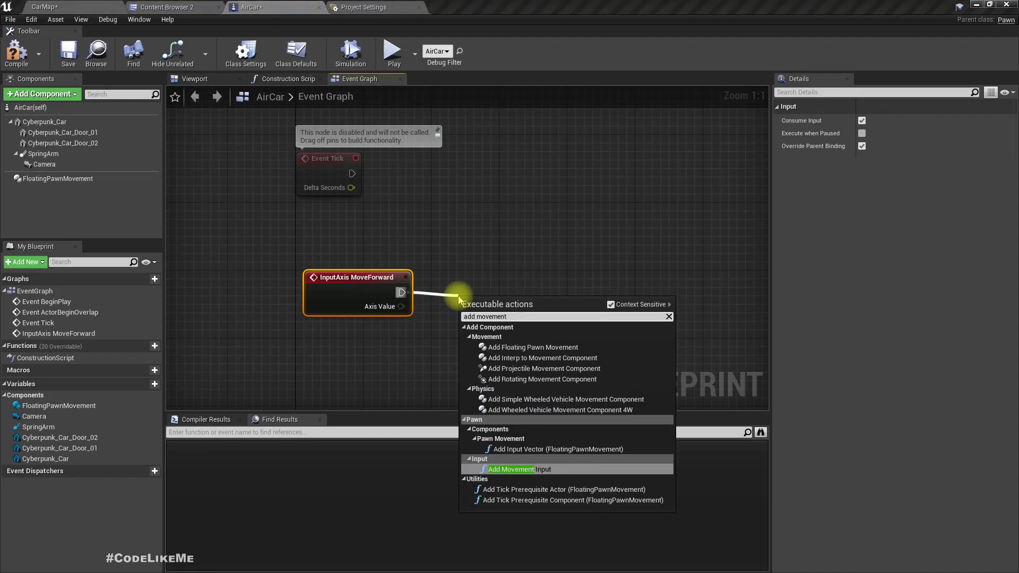
{"action": "key", "text": "Return"}
{"action": "left_click_drag", "start_coordinate": [479, 320], "coordinate": [575, 290]}
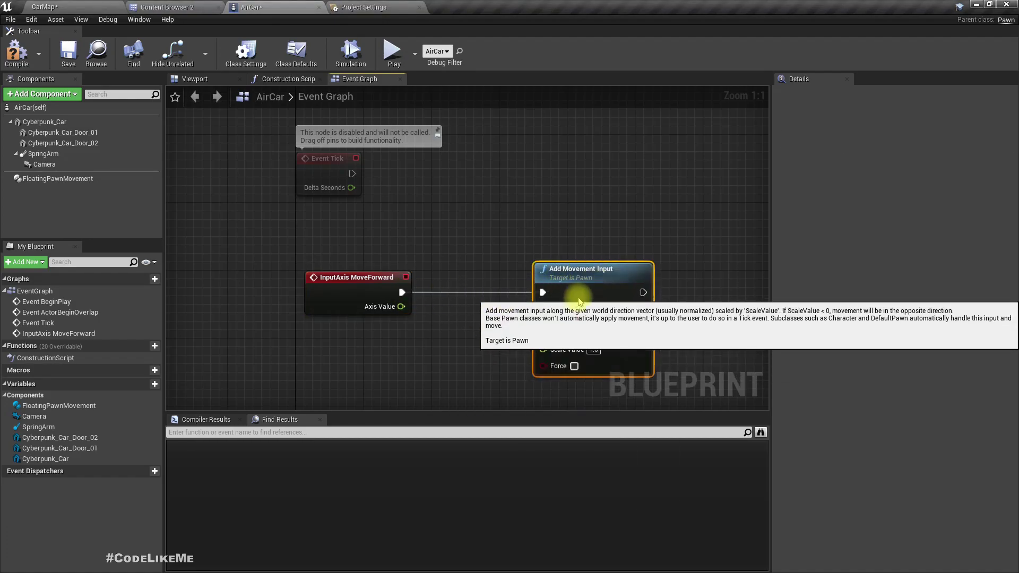
- Feed Get Actor Forward Vector into the node's World Direction and MoveForward's Axis Value into its Scale Value
{"action": "right_click_drag", "start_coordinate": [504, 329], "coordinate": [452, 289]}
{"action": "left_click_drag", "start_coordinate": [509, 288], "coordinate": [450, 314]}
{"action": "type", "text": "forwar"}
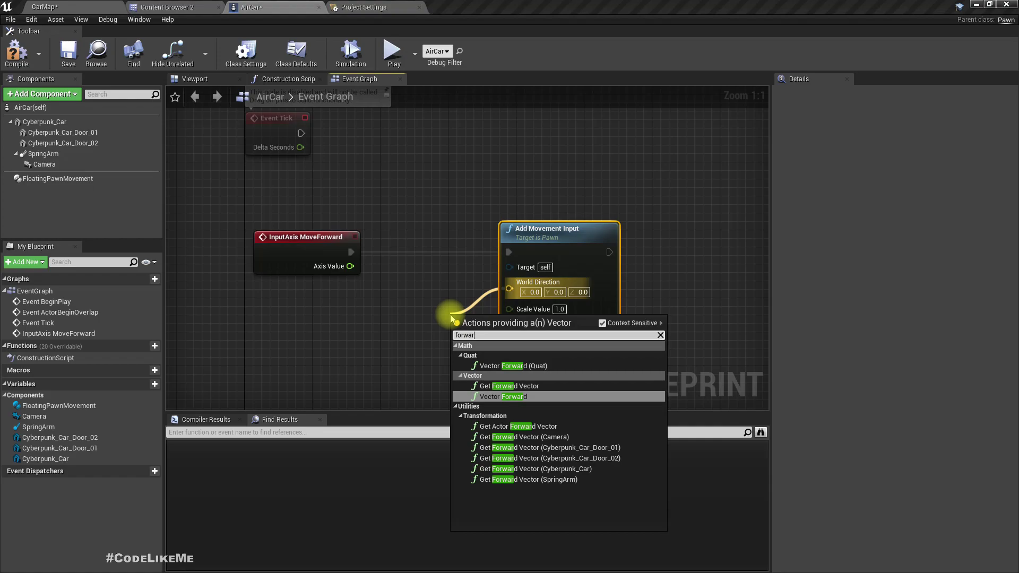
{"action": "key", "text": "Up"}
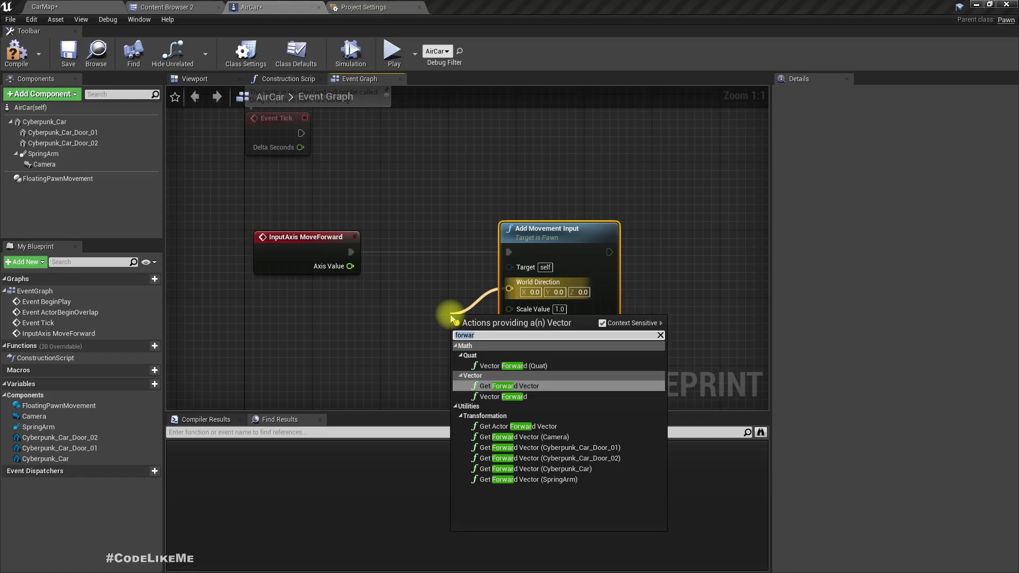
{"action": "key", "text": "Down"}
{"action": "key", "text": "Down"}
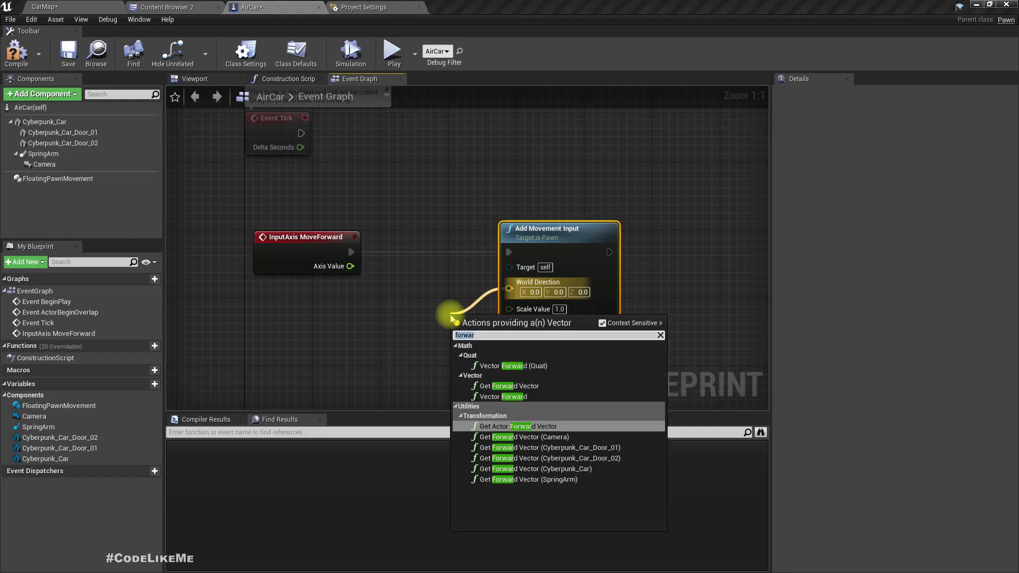
{"action": "key", "text": "Return"}
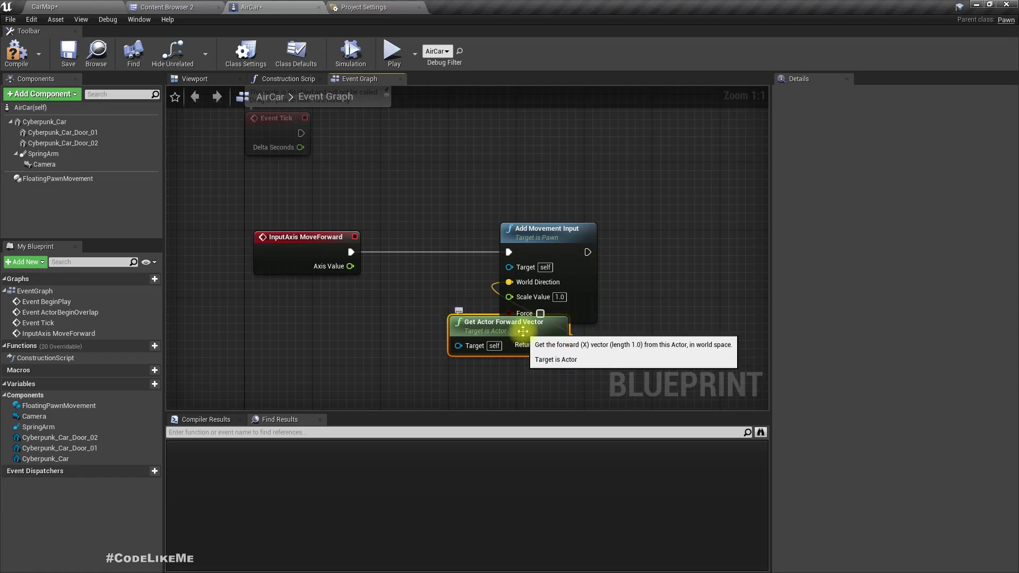
{"action": "left_click_drag", "start_coordinate": [523, 331], "coordinate": [412, 323]}
{"action": "left_click_drag", "start_coordinate": [523, 297], "coordinate": [350, 268]}
- Add an InputAxis MoveUp event below the MoveForward nodes
{"action": "right_click_drag", "start_coordinate": [357, 286], "coordinate": [340, 247]}
{"action": "right_click", "coordinate": [245, 342]}
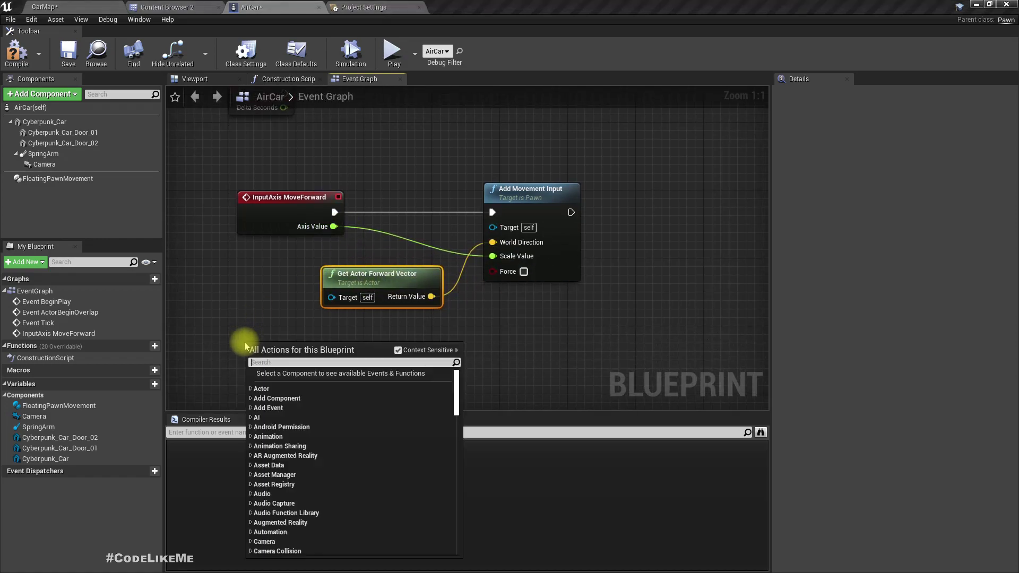
{"action": "type", "text": "moveup"}
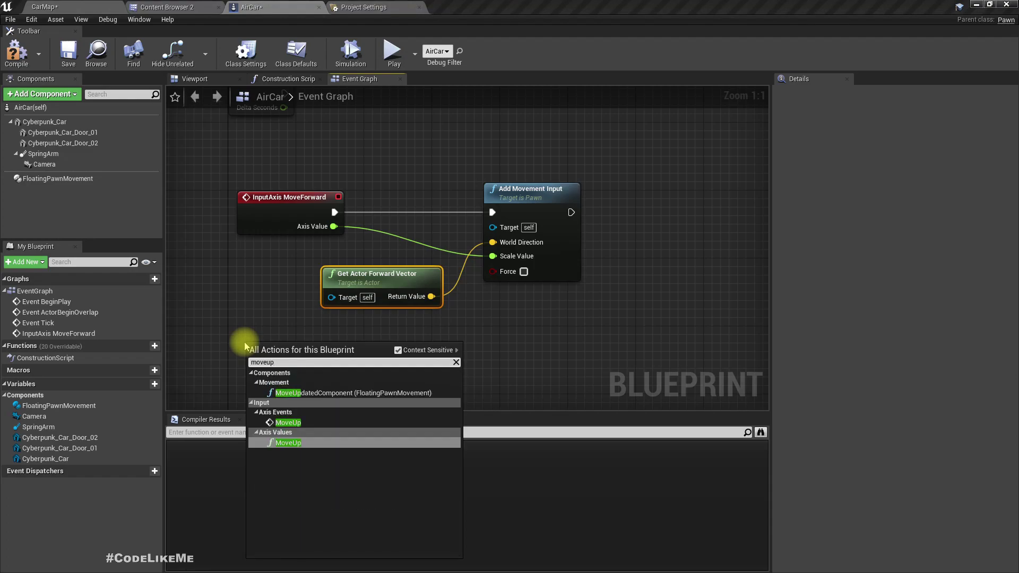
{"action": "key", "text": "Up"}
{"action": "key", "text": "Up"}
{"action": "key", "text": "Return"}
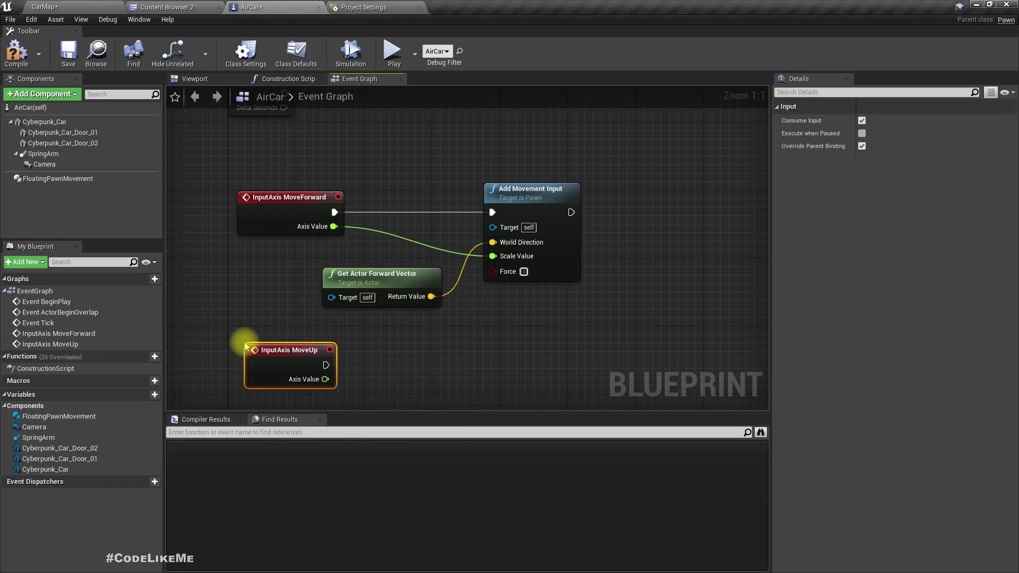
- Connect a second Add Movement Input node to the MoveUp event's execution output
{"action": "left_click_drag", "start_coordinate": [326, 366], "coordinate": [461, 364]}
{"action": "type", "text": "add movement"}
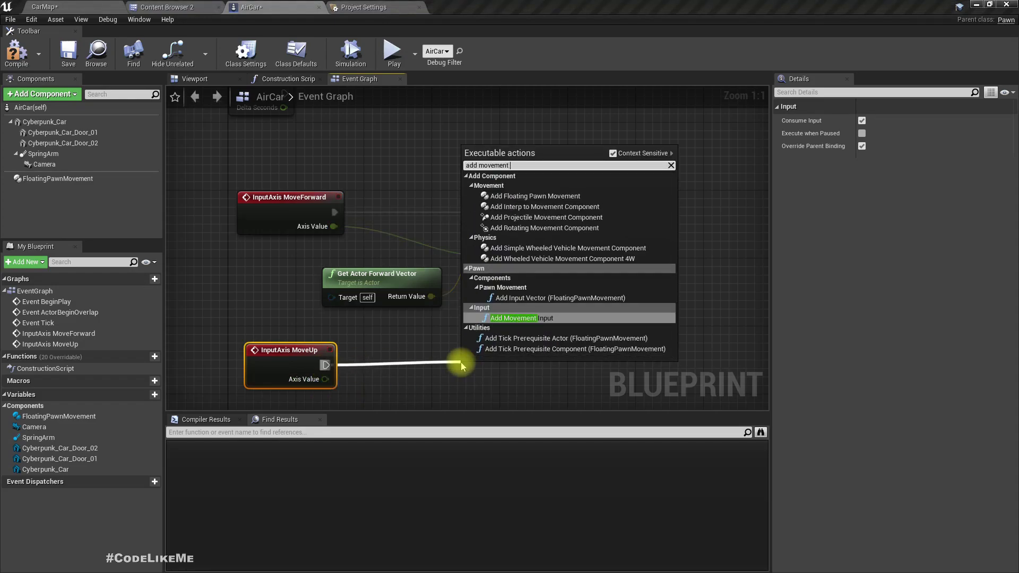
{"action": "type", "text": " inpu"}
{"action": "key", "text": "Return"}
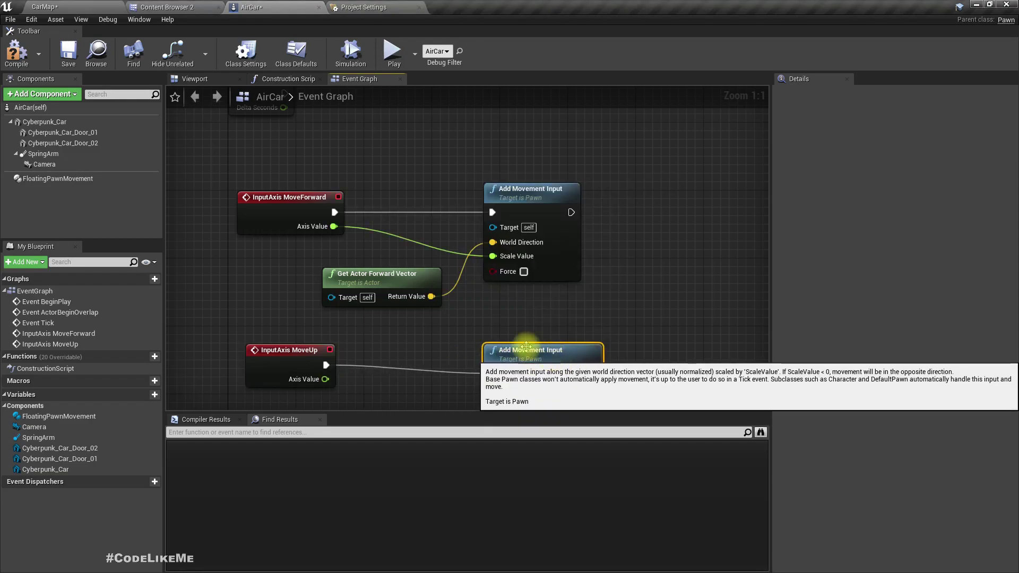
- Set the MoveUp movement node's World Direction Z to 1.0, link Axis Value to Scale Value, then compile and save
{"action": "right_click_drag", "start_coordinate": [569, 364], "coordinate": [507, 287]}
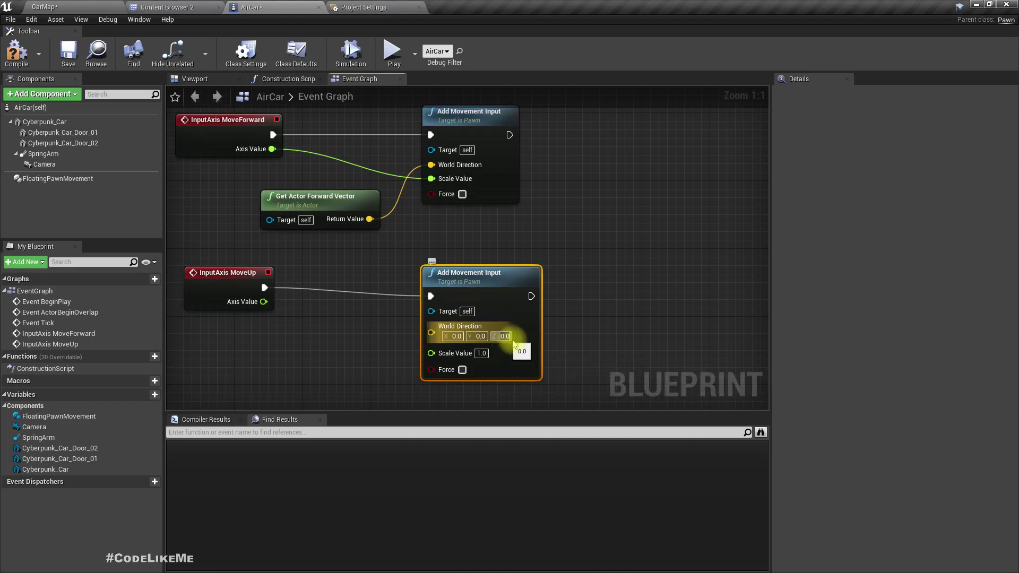
{"action": "left_click", "coordinate": [506, 336]}
{"action": "type", "text": "1"}
{"action": "key", "text": "Return"}
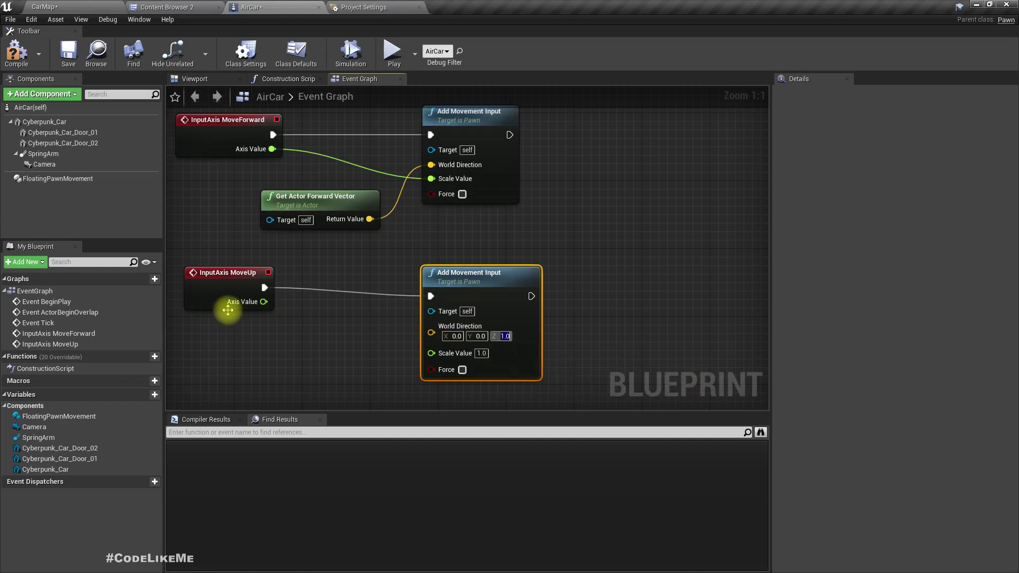
{"action": "right_click_drag", "start_coordinate": [348, 320], "coordinate": [348, 331]}
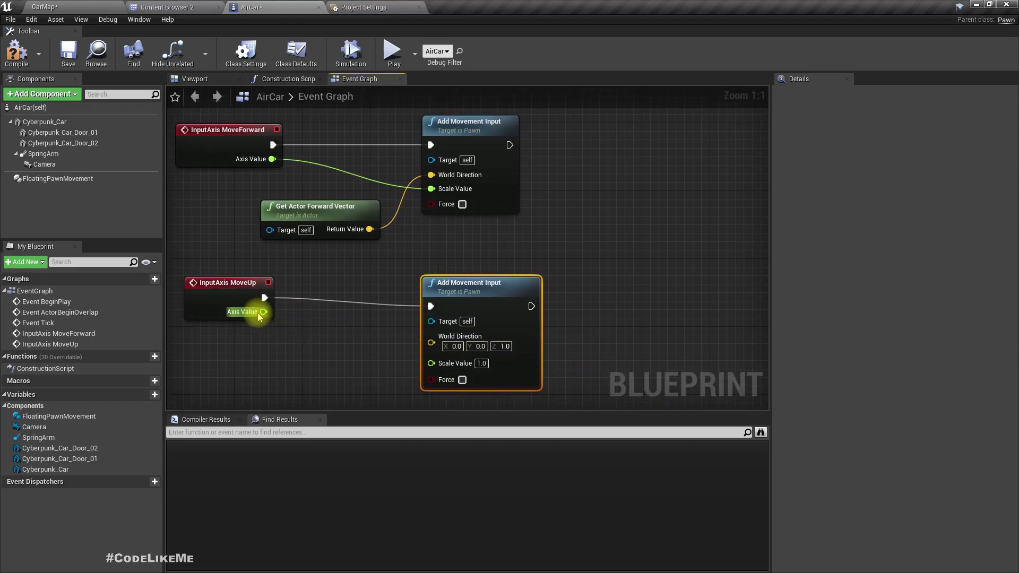
{"action": "left_click_drag", "start_coordinate": [264, 311], "coordinate": [431, 362]}
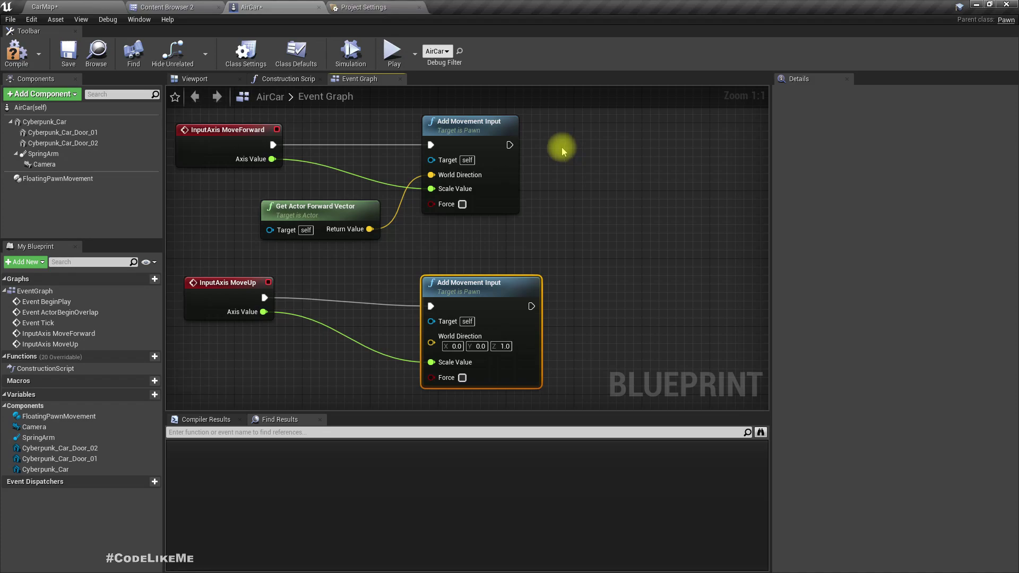
{"action": "left_click", "coordinate": [17, 54]}
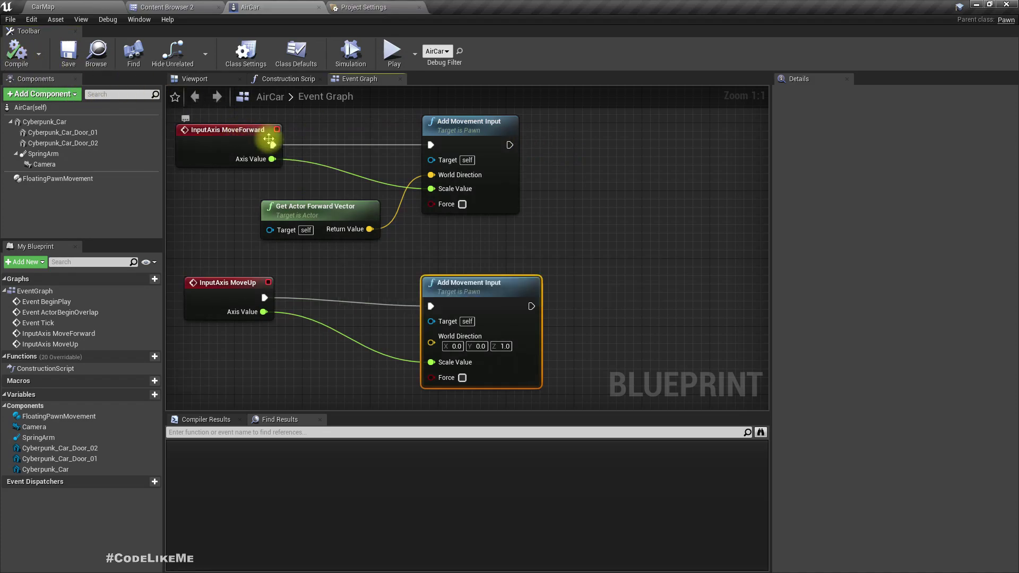
- Play-test the CarMap level full screen and try driving the AirCar forward
{"action": "left_click", "coordinate": [79, 7]}
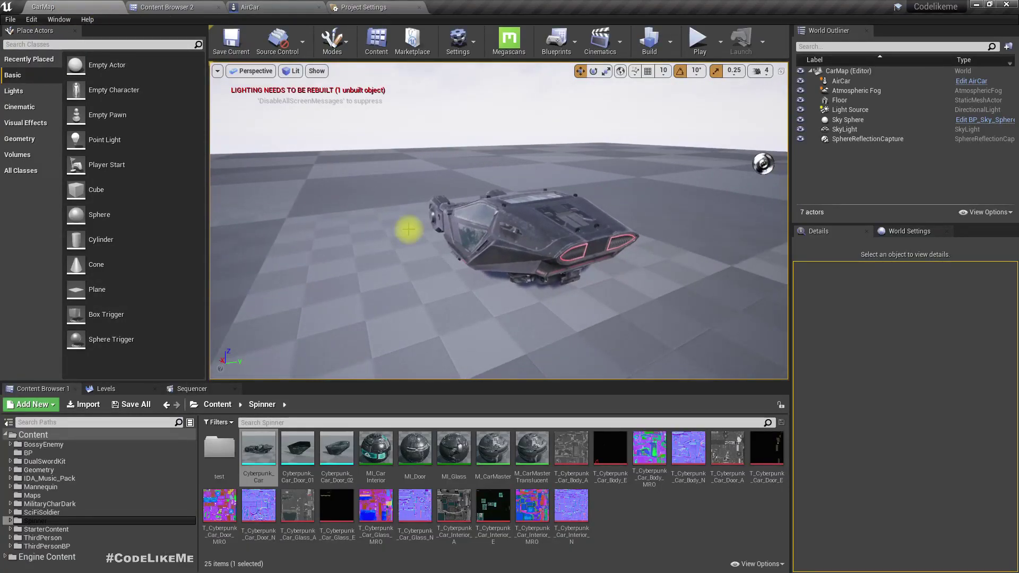
{"action": "key", "text": "F11"}
{"action": "key", "text": "alt+p"}
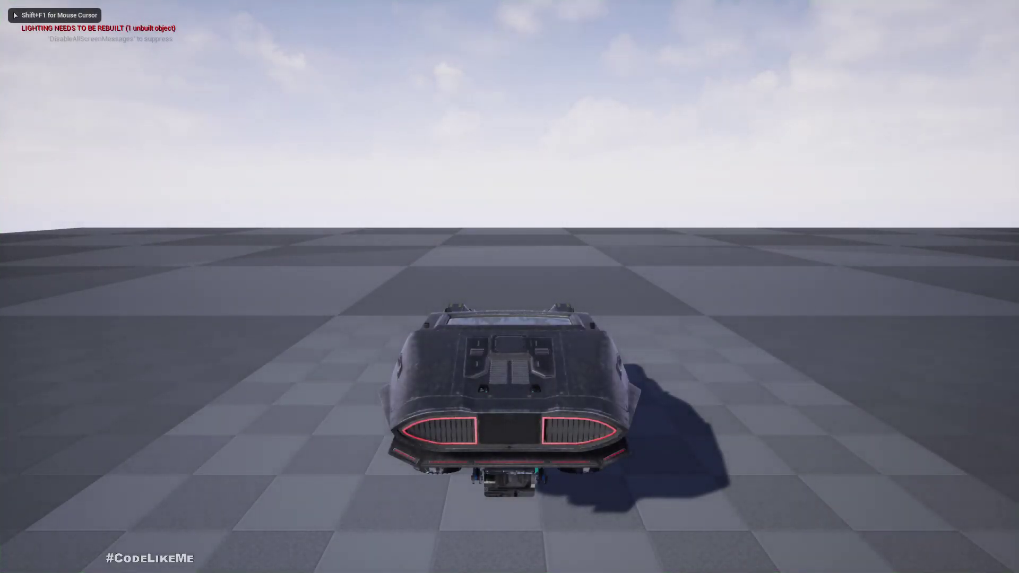
{"action": "key", "text": "w"}
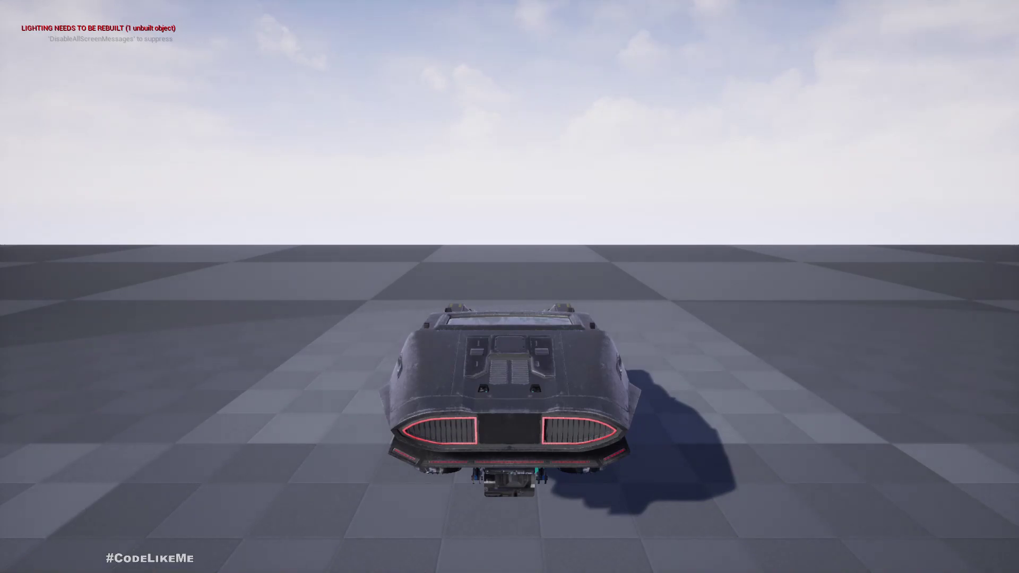
{"action": "key", "text": "Escape"}
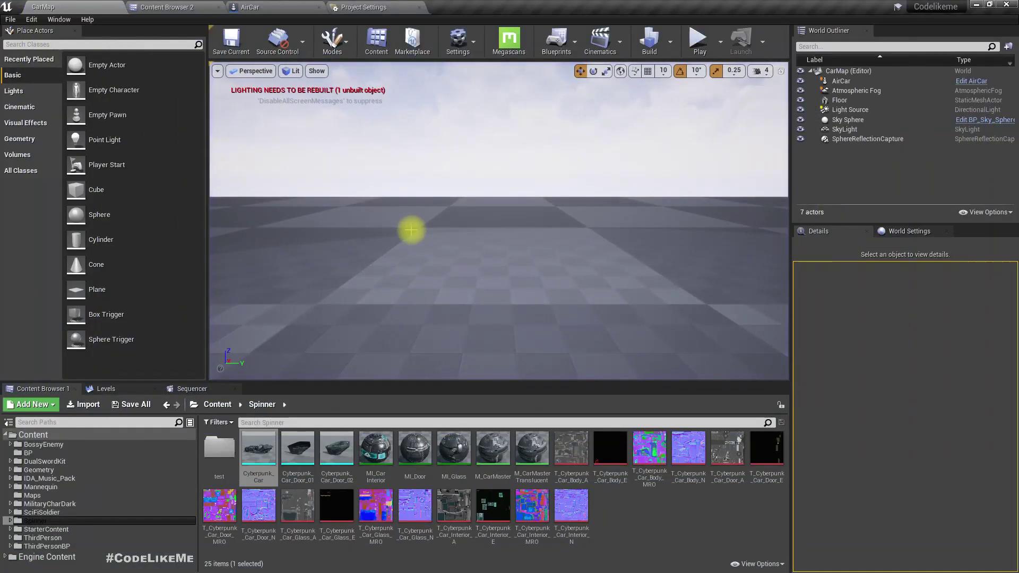
- Open the AirCar's Cyberpunk_Car static mesh and inspect its import transform and source file settings
{"action": "left_click", "coordinate": [274, 4]}
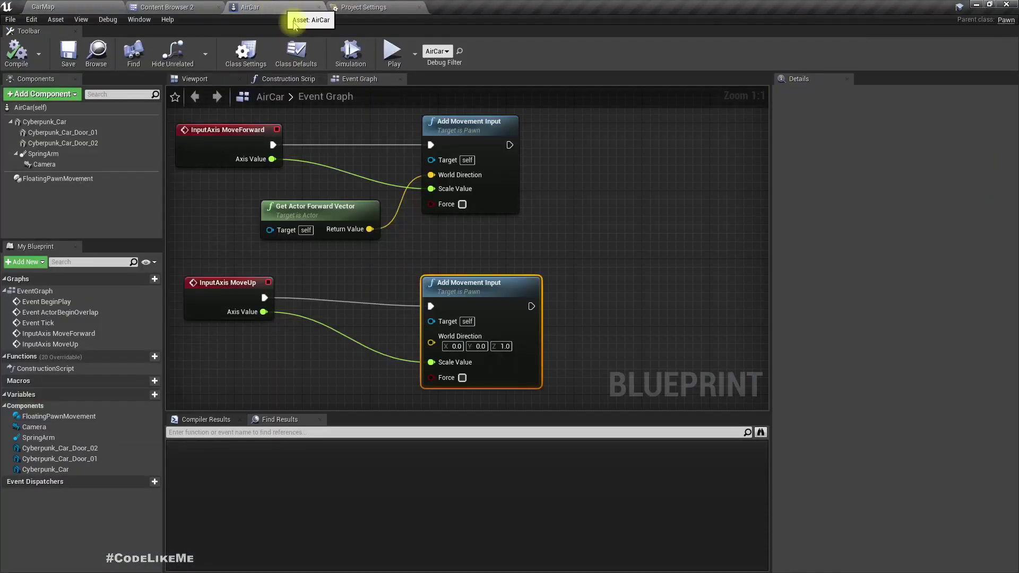
{"action": "left_click", "coordinate": [43, 122]}
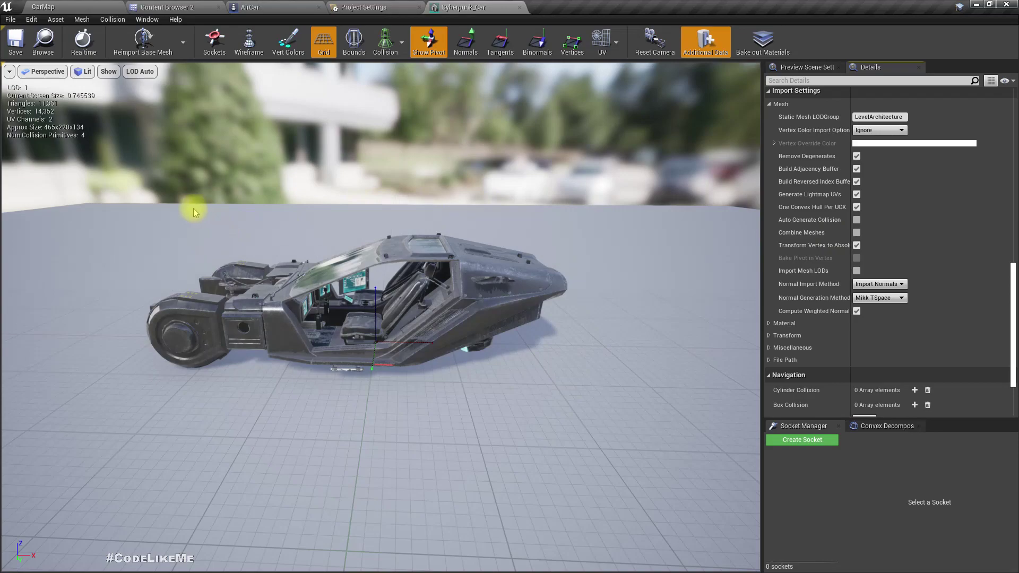
{"action": "scroll", "coordinate": [976, 308], "scroll_direction": "up", "scroll_amount": 1}
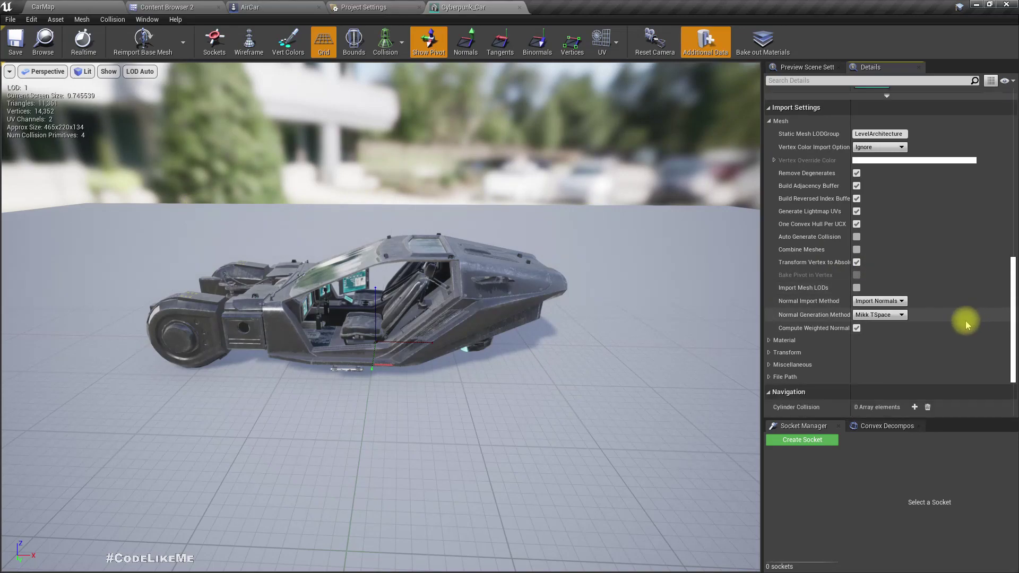
{"action": "left_click", "coordinate": [770, 353]}
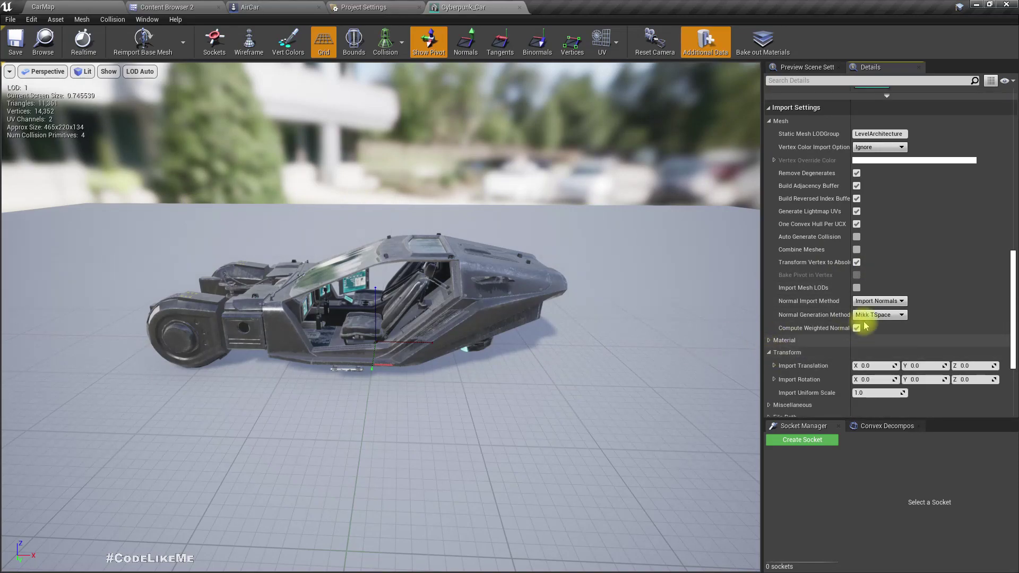
{"action": "scroll", "coordinate": [856, 322], "scroll_direction": "down", "scroll_amount": 3}
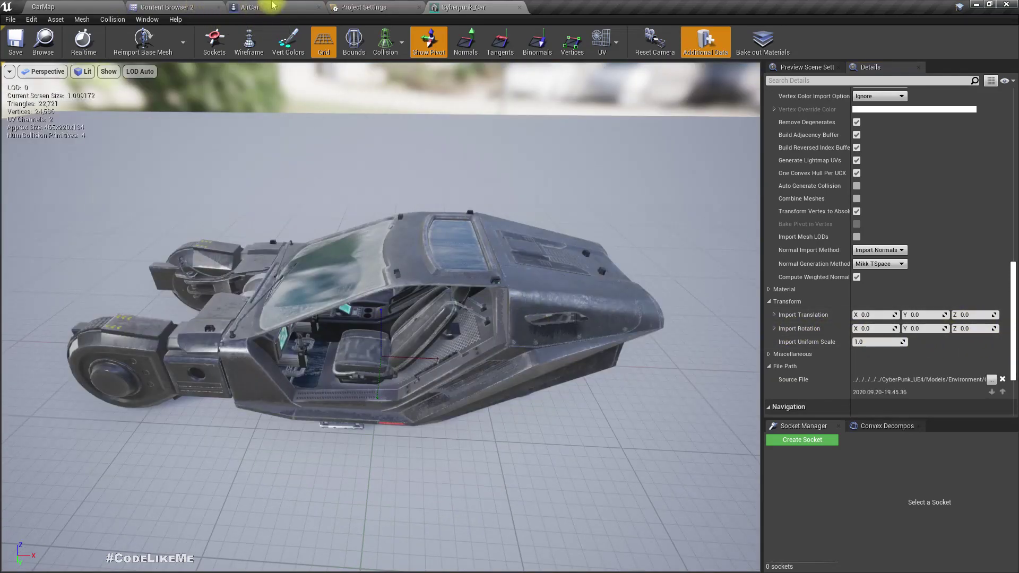
- Insert a float multiply node by -1.0 between the AirCar's MoveForward Axis Value and Scale Value, then compile the blueprint
{"action": "left_click", "coordinate": [273, 6]}
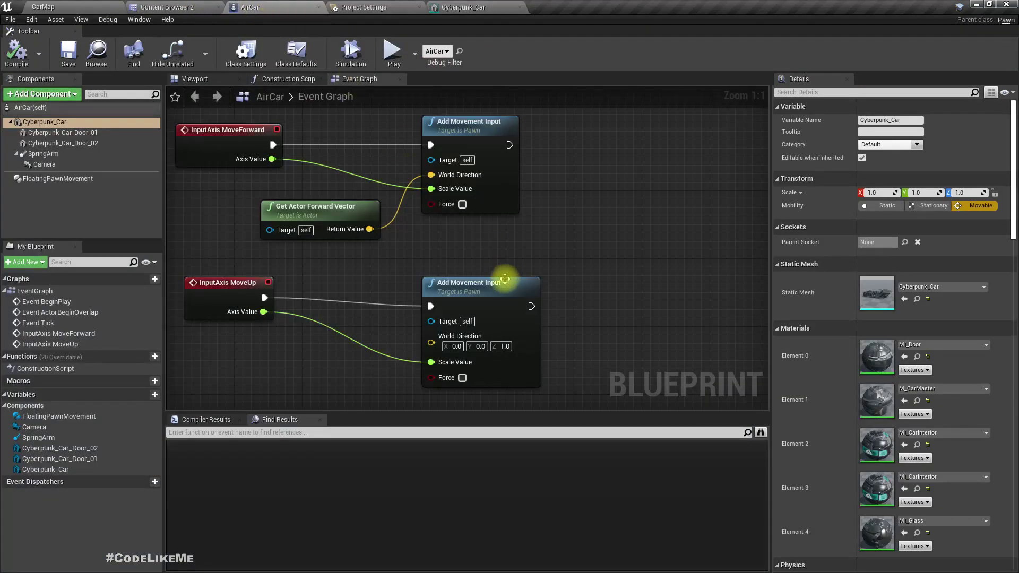
{"action": "left_click_drag", "start_coordinate": [268, 159], "coordinate": [309, 171]}
{"action": "type", "text": "*"}
{"action": "key", "text": "Up"}
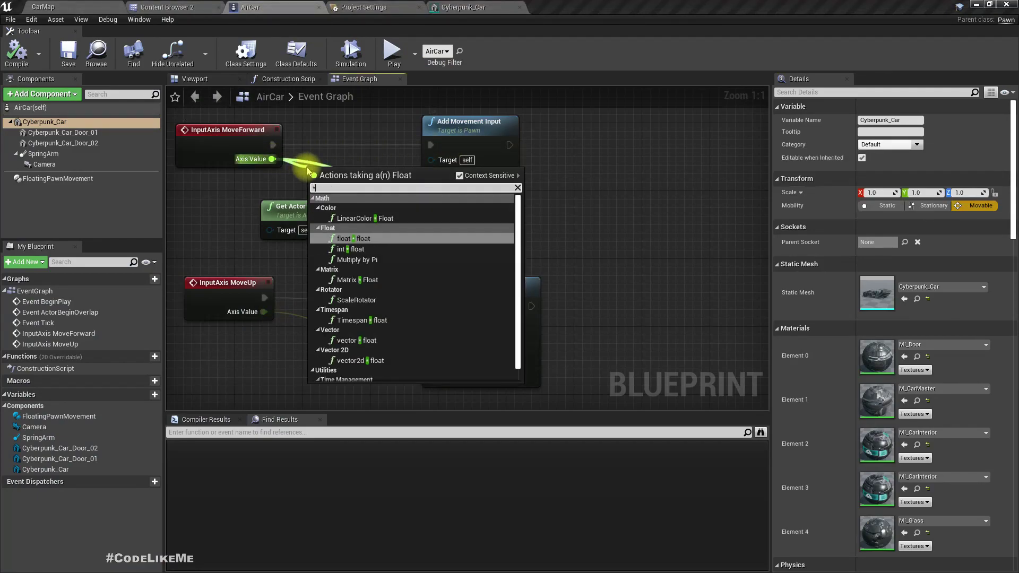
{"action": "key", "text": "Return"}
{"action": "left_click_drag", "start_coordinate": [372, 173], "coordinate": [431, 189]}
{"action": "left_click", "coordinate": [338, 187]}
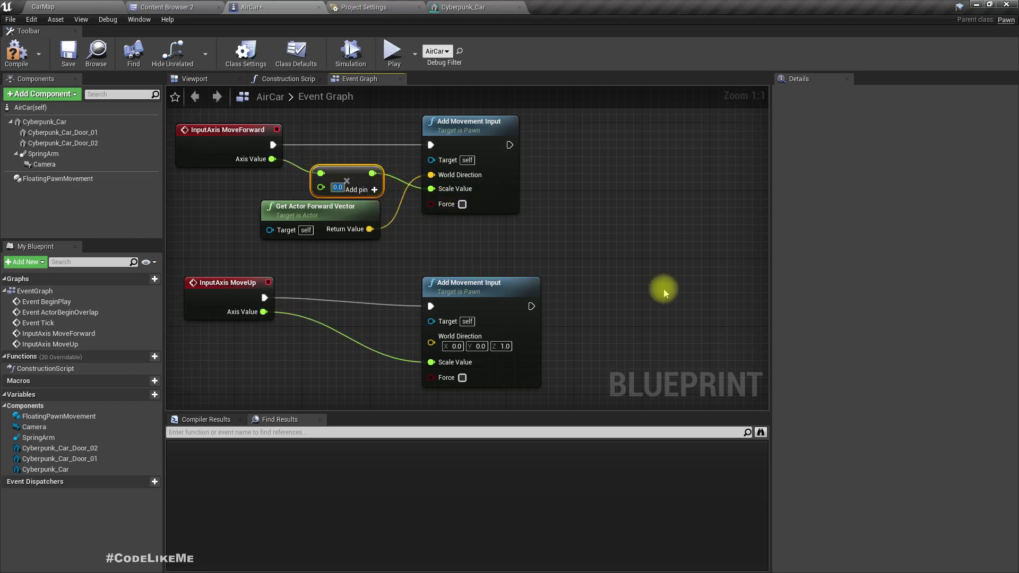
{"action": "type", "text": "-1.0"}
{"action": "left_click", "coordinate": [17, 54]}
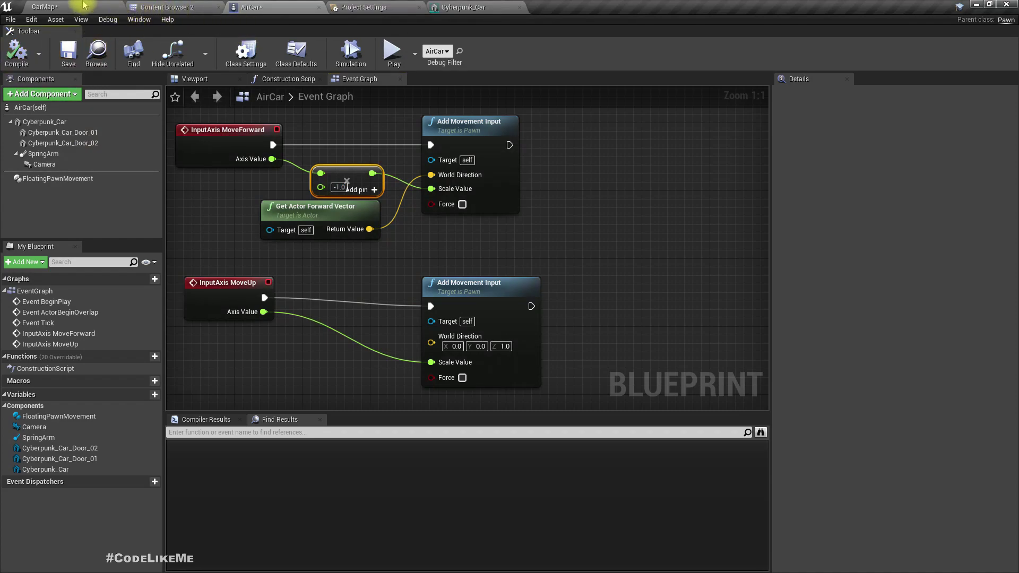
- Play-test CarMap full screen, moving the AirCar forward, up and backward, and return to the editor
{"action": "left_click", "coordinate": [83, 5]}
{"action": "left_click", "coordinate": [558, 269]}
{"action": "key", "text": "F11"}
{"action": "key", "text": "alt+p"}
{"action": "left_click", "coordinate": [558, 270]}
{"action": "key", "text": "w"}
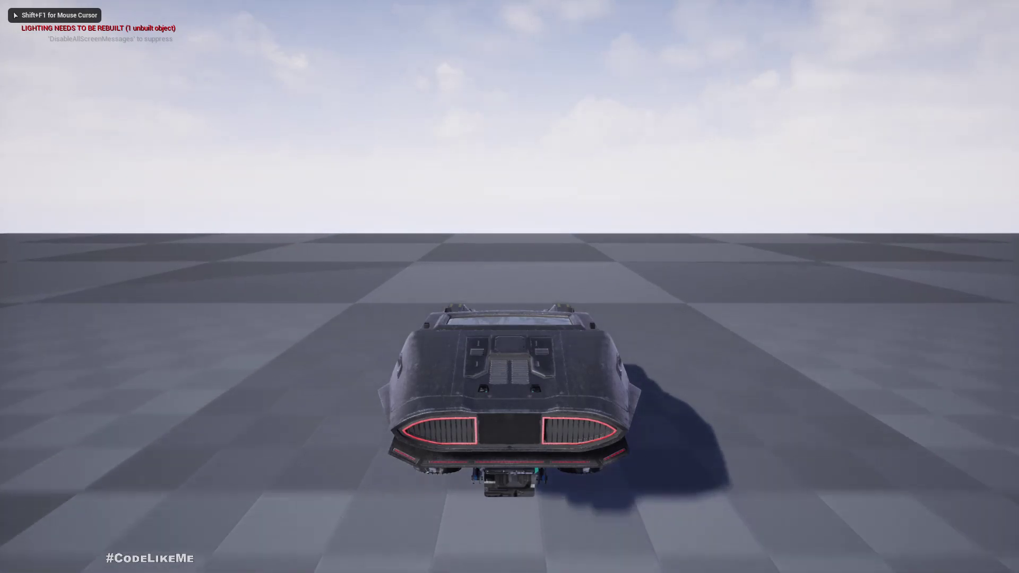
{"action": "key", "text": "space"}
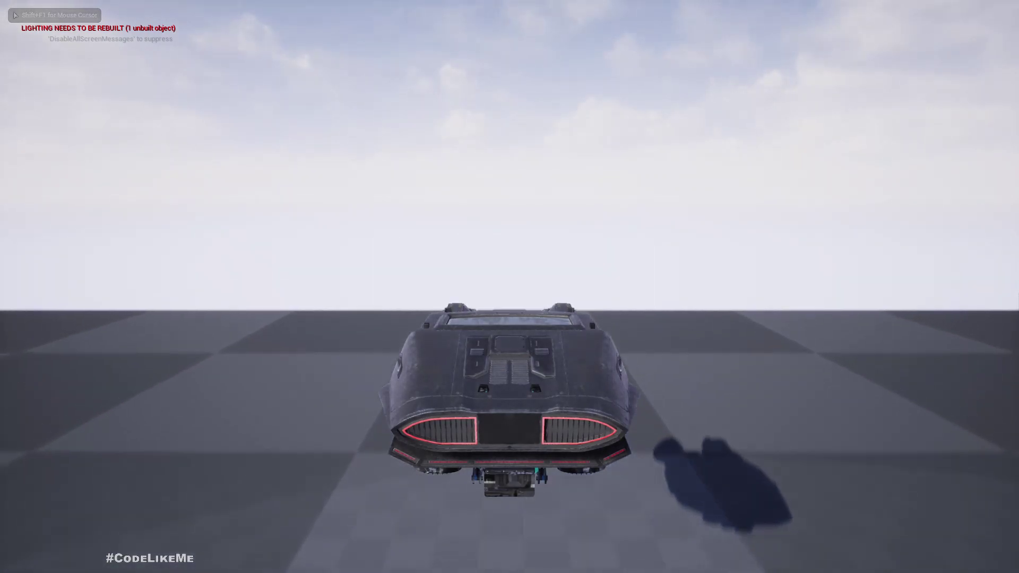
{"action": "key", "text": "s"}
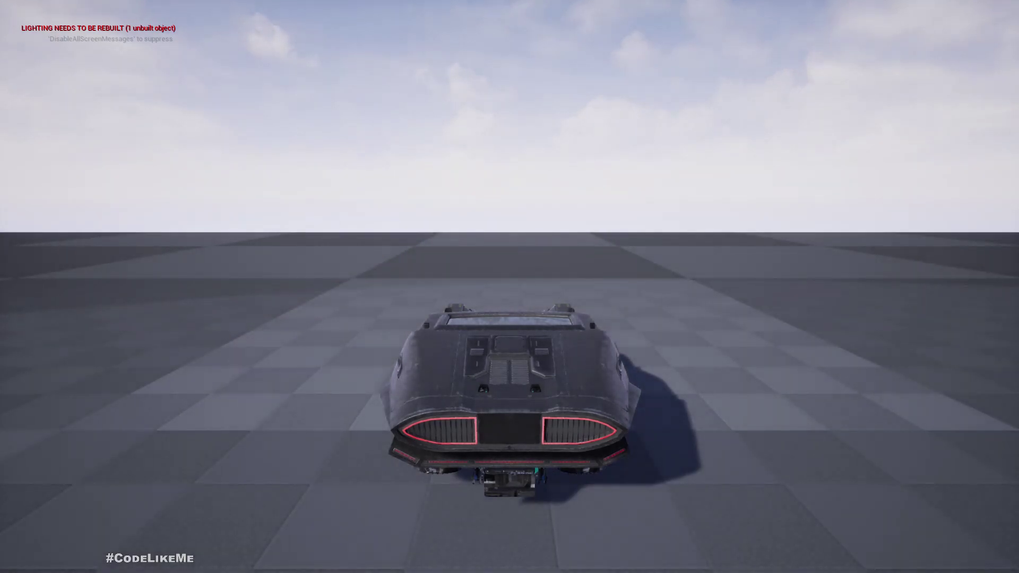
{"action": "key", "text": "Escape"}
{"action": "key", "text": "F11"}
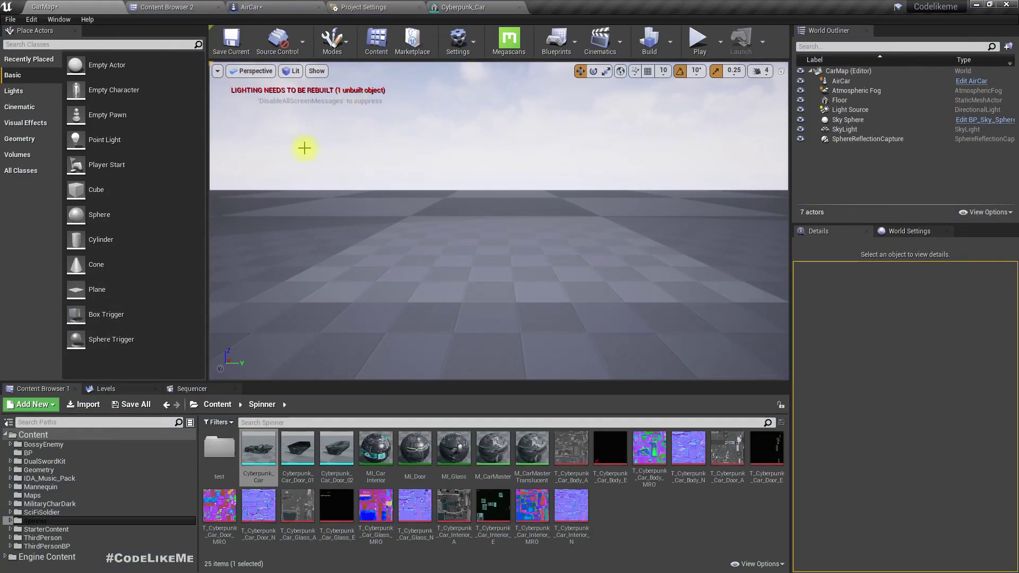
- Set the AirCar FloatingPawnMovement component's Acceleration and Deceleration to 100
{"action": "left_click", "coordinate": [297, 6]}
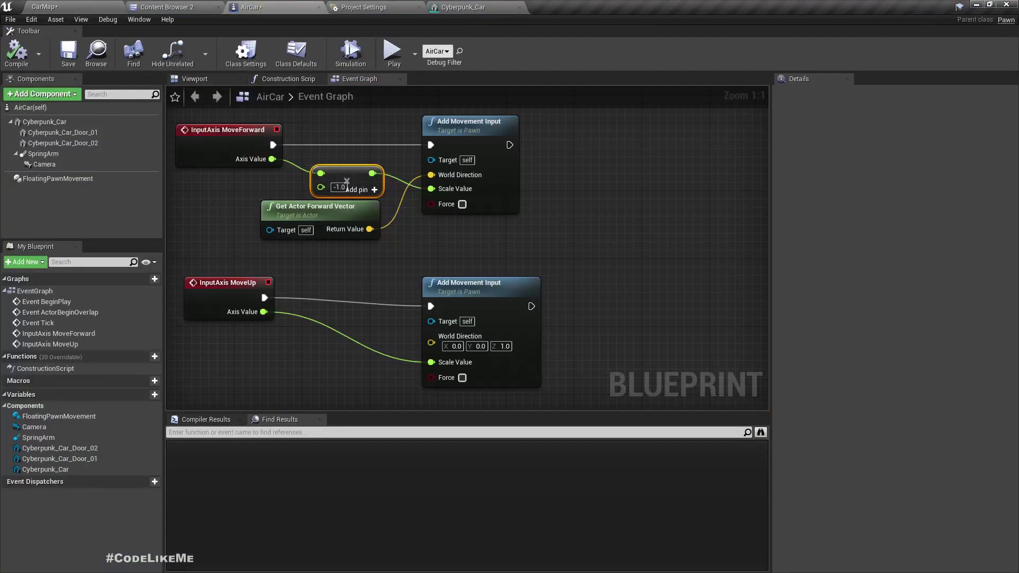
{"action": "left_click", "coordinate": [63, 124]}
{"action": "scroll", "coordinate": [988, 286], "scroll_direction": "down", "scroll_amount": 8}
{"action": "scroll", "coordinate": [979, 298], "scroll_direction": "down", "scroll_amount": 8}
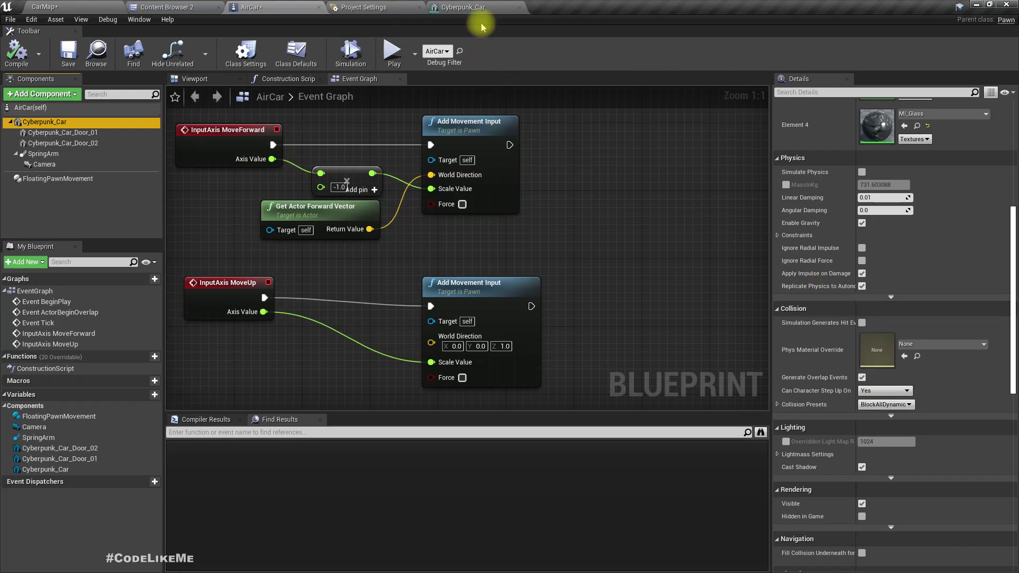
{"action": "left_click", "coordinate": [57, 179]}
{"action": "scroll", "coordinate": [927, 273], "scroll_direction": "up", "scroll_amount": 5}
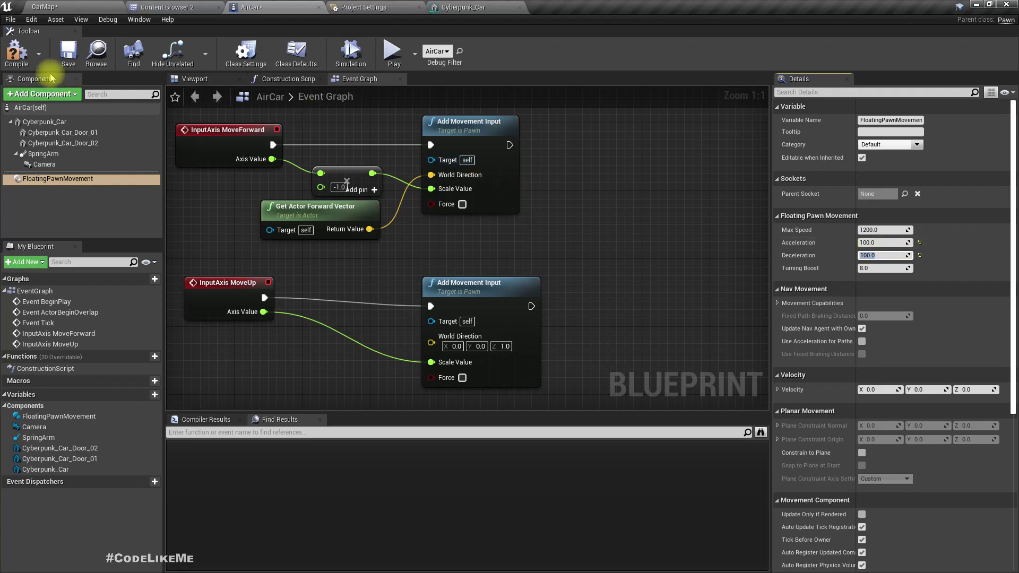
- Play-test CarMap in the viewport to check the AirCar's acceleration and braking, and stop the session
{"action": "left_click", "coordinate": [52, 6]}
{"action": "left_click", "coordinate": [685, 46]}
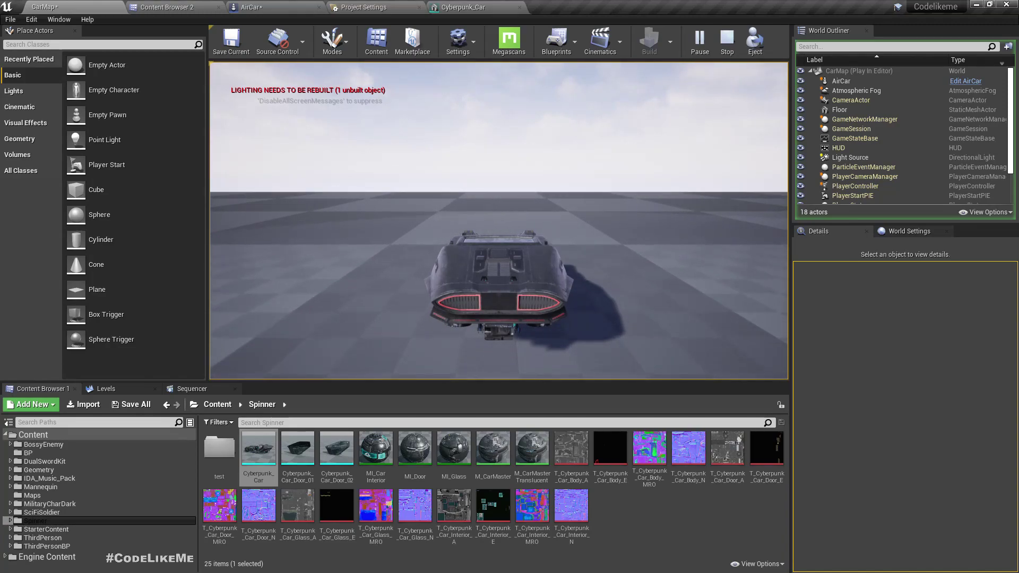
{"action": "key", "text": "Escape"}
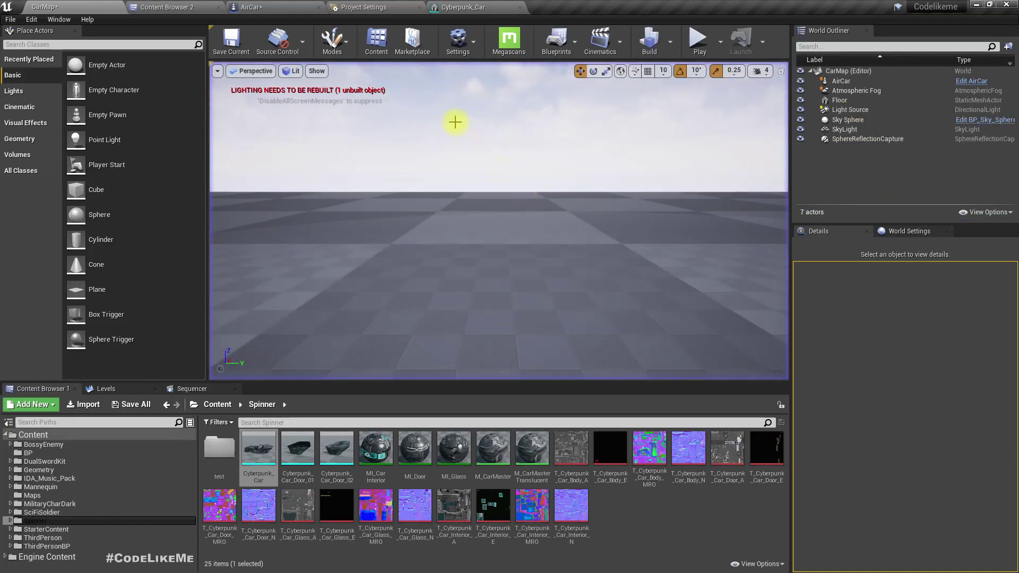
- Set the FloatingPawnMovement component's Deceleration to 1000, change its Acceleration, and compile the AirCar blueprint
{"action": "left_click", "coordinate": [273, 7]}
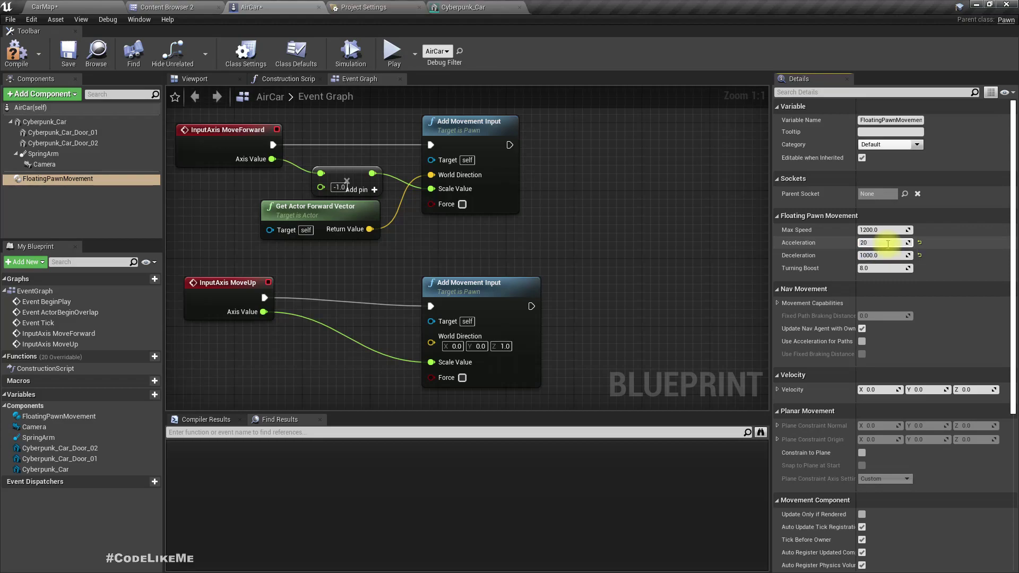
{"action": "left_click", "coordinate": [15, 54]}
- Play-test the AirCar in CarMap again, trying upward, forward and backward movement, and stop the session
{"action": "left_click", "coordinate": [44, 7]}
{"action": "left_click", "coordinate": [699, 42]}
{"action": "key", "text": "alt+p"}
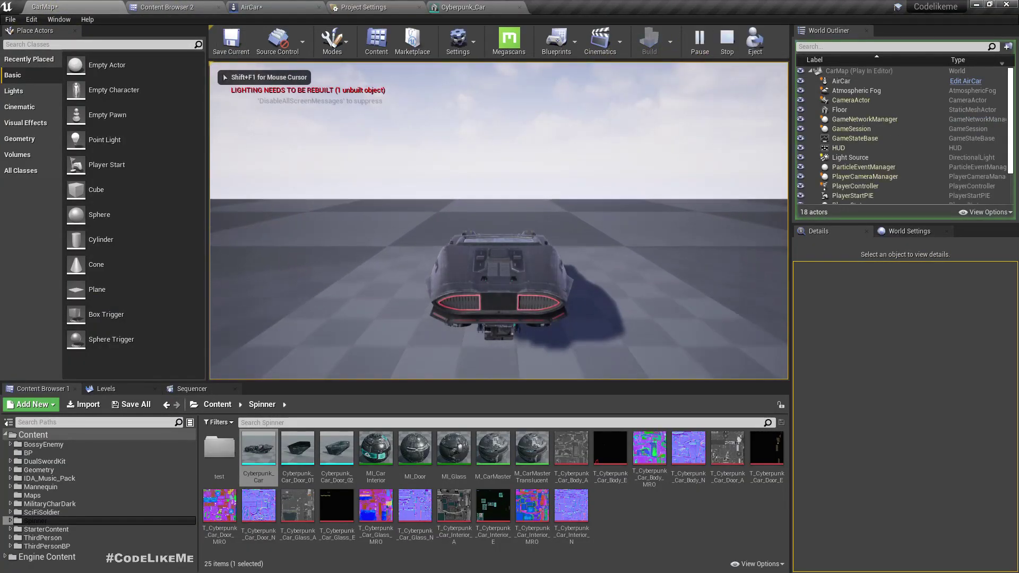
{"action": "key", "text": "space"}
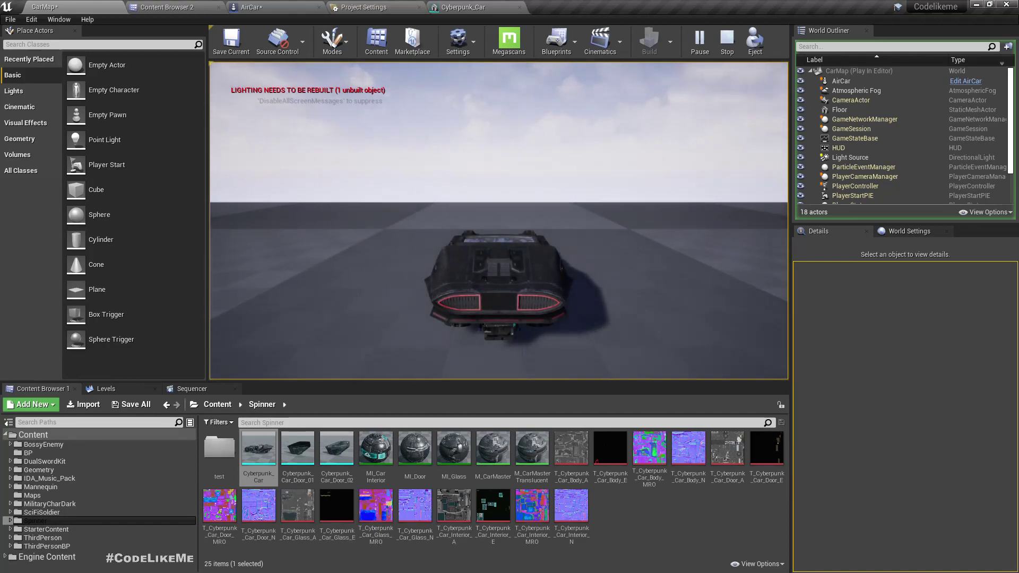
{"action": "key", "text": "w"}
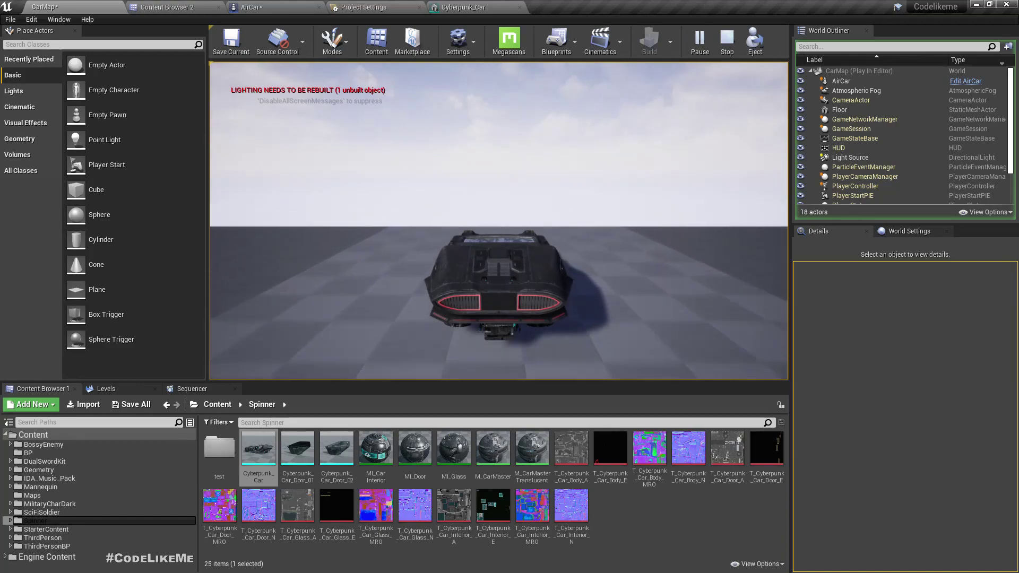
{"action": "key", "text": "s"}
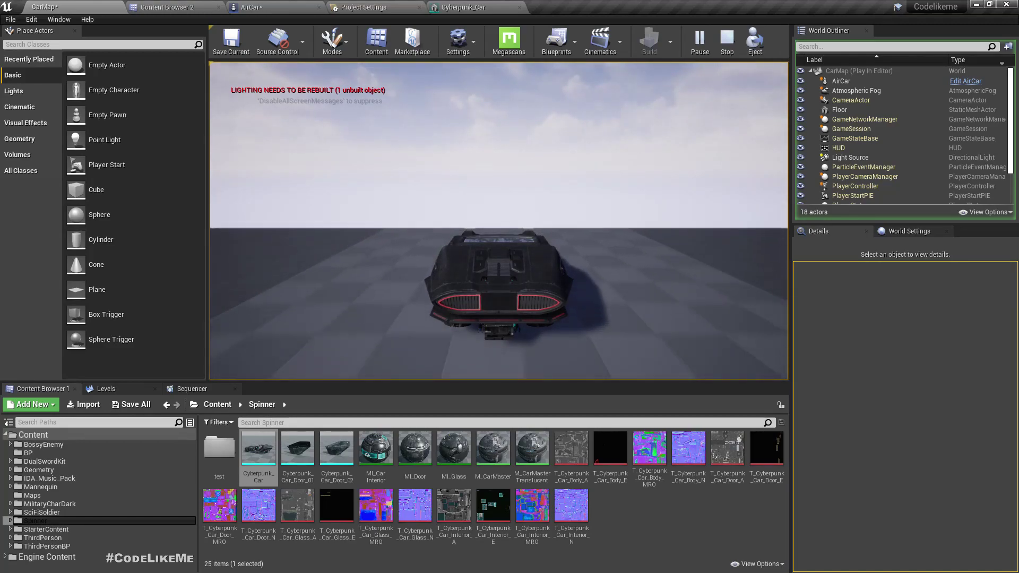
{"action": "key", "text": "w"}
{"action": "key", "text": "Escape"}
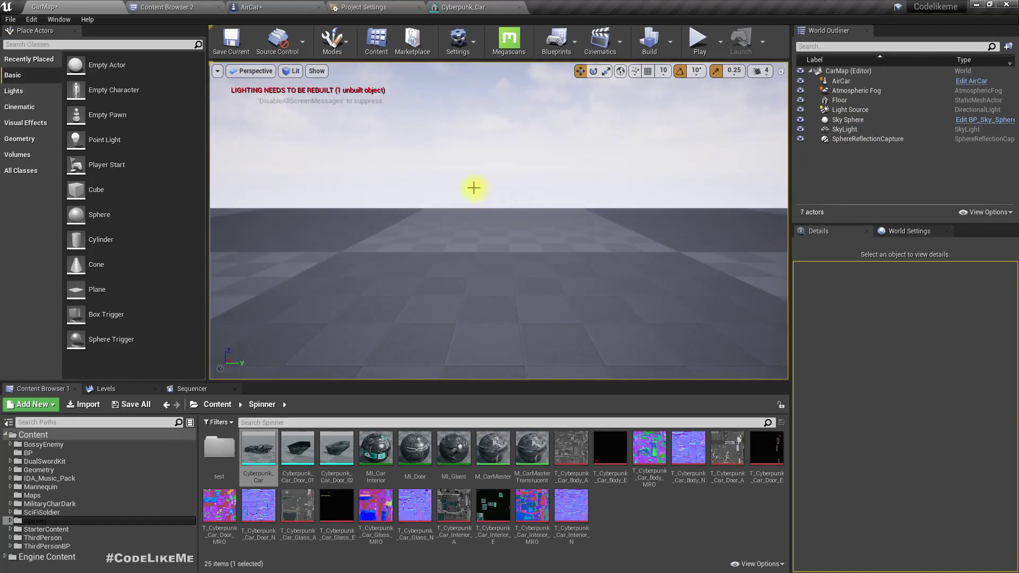
- Check the Use Controller Rotation options in the AirCar's class defaults
{"action": "right_click", "coordinate": [326, 316]}
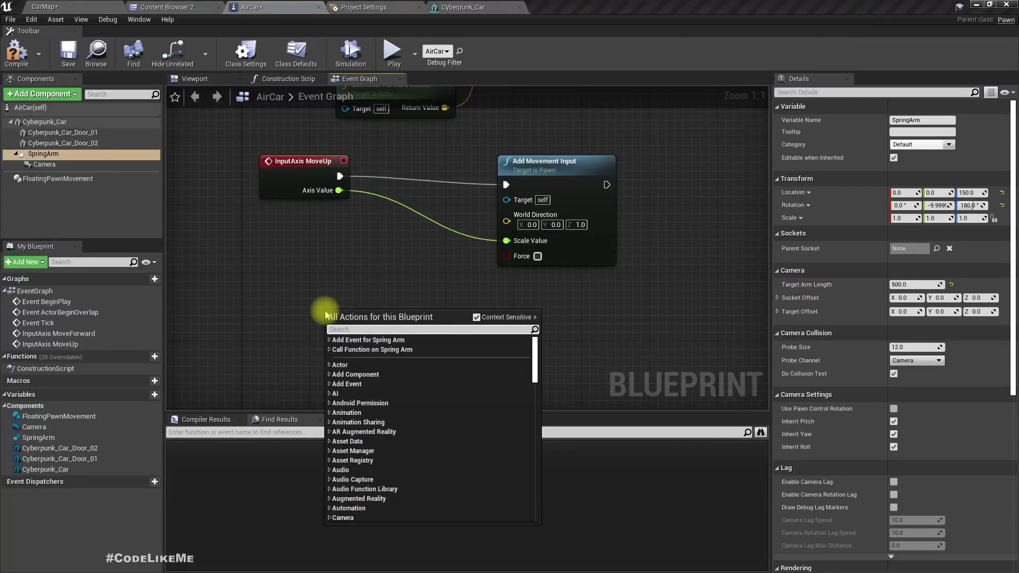
{"action": "right_click_drag", "start_coordinate": [301, 262], "coordinate": [295, 262]}
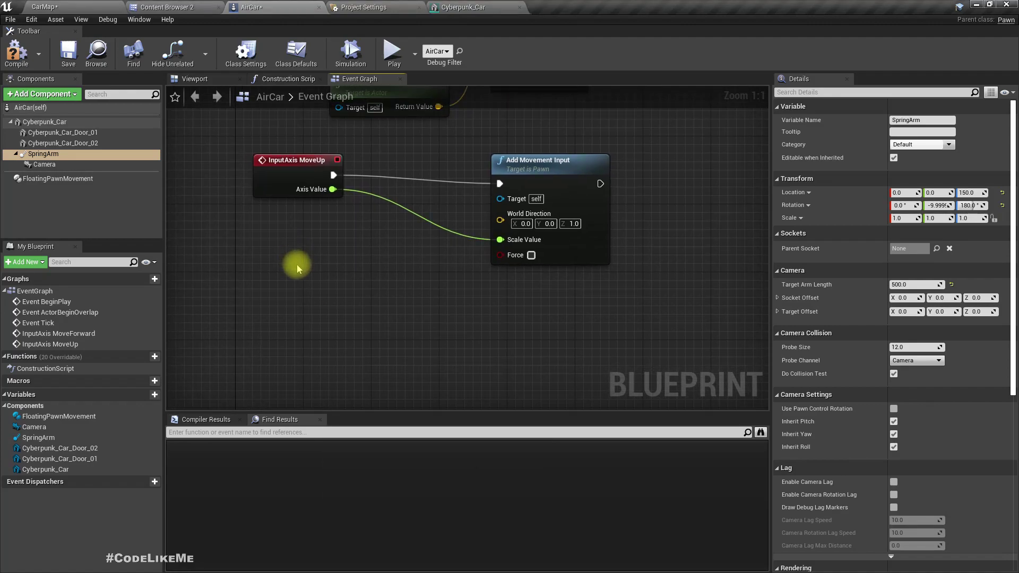
{"action": "right_click_drag", "start_coordinate": [297, 268], "coordinate": [297, 316]}
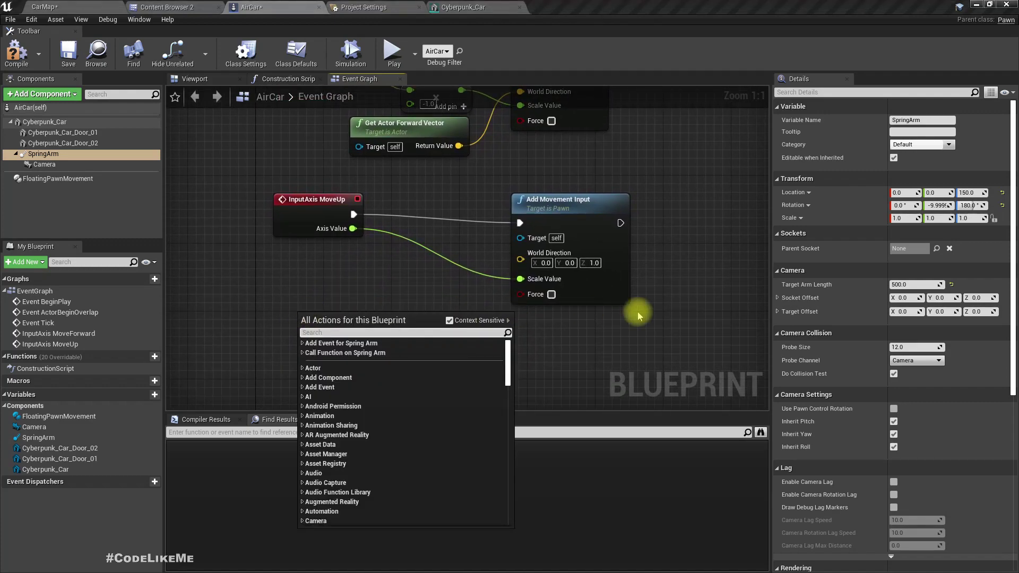
{"action": "left_click", "coordinate": [38, 107]}
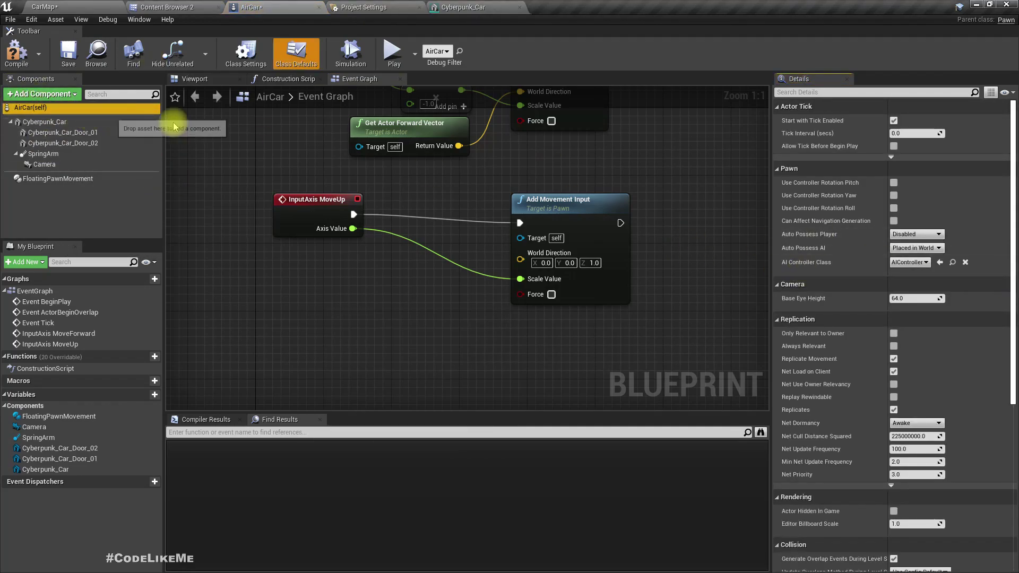
{"action": "mouse_move", "coordinate": [831, 211]}
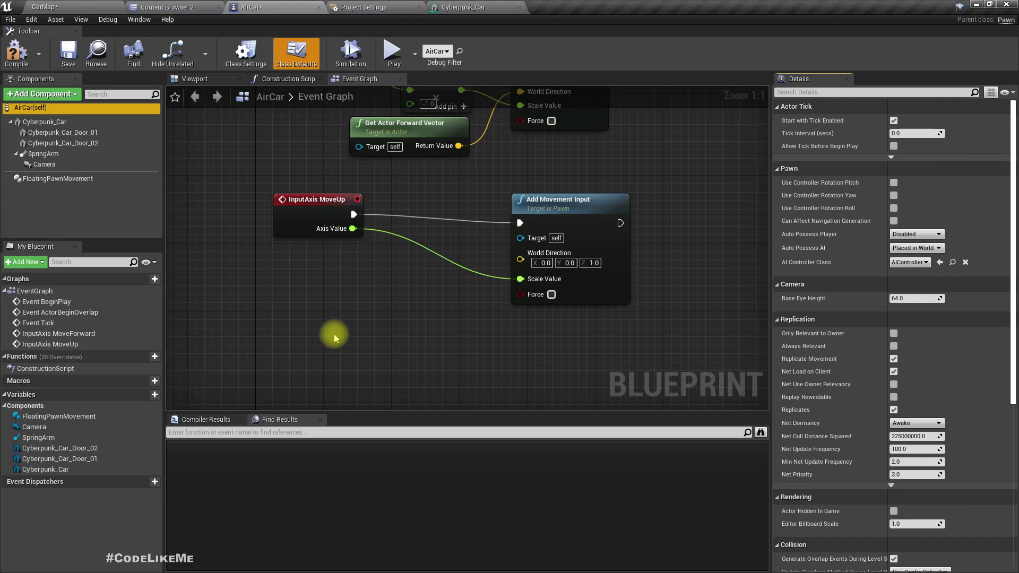
- Add an InputAxis MoveRight event to the event graph, aligned below the MoveUp event
{"action": "right_click", "coordinate": [289, 354]}
{"action": "type", "text": "move righ"}
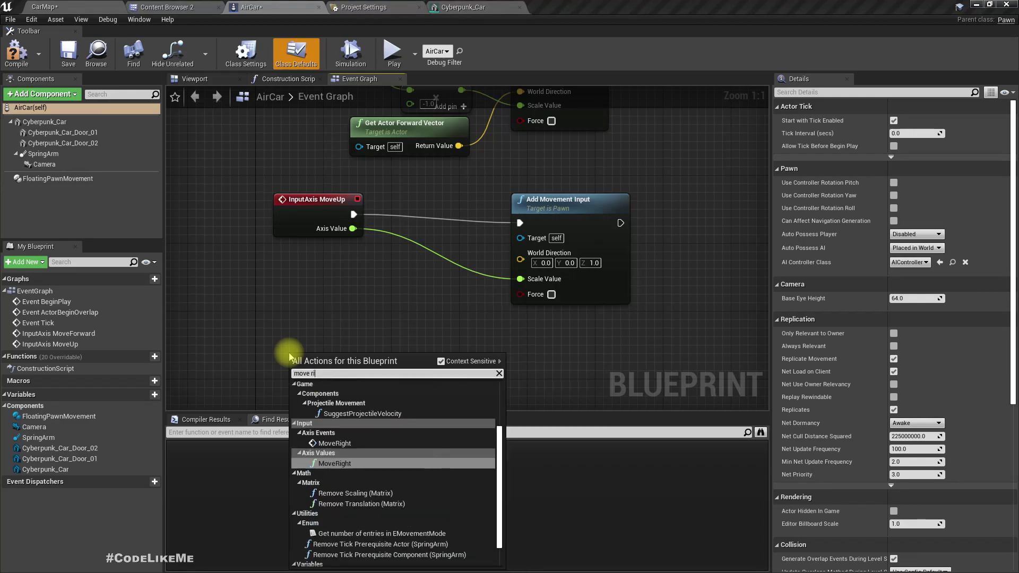
{"action": "key", "text": "Up"}
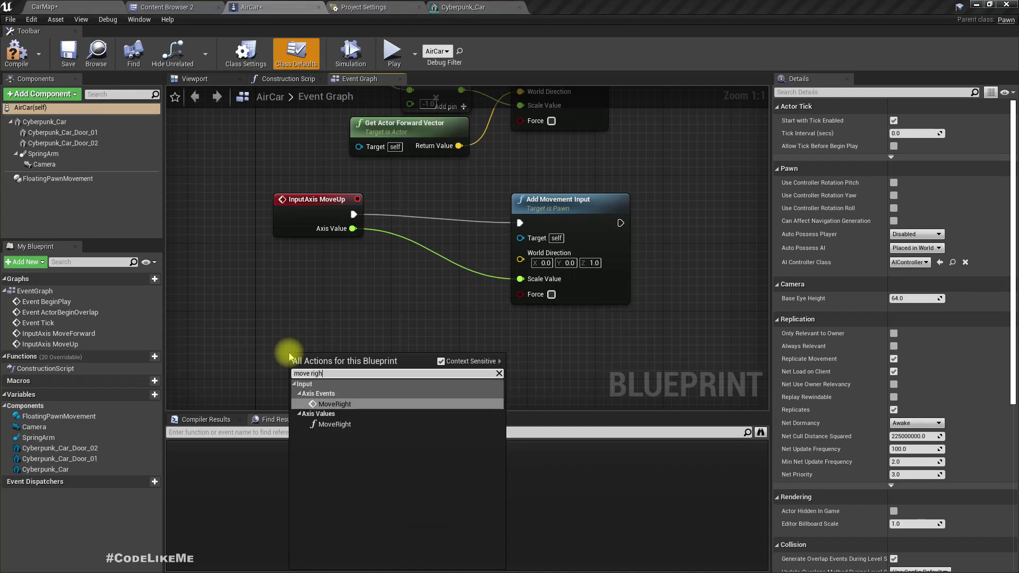
{"action": "key", "text": "Return"}
{"action": "left_click_drag", "start_coordinate": [298, 359], "coordinate": [281, 359]}
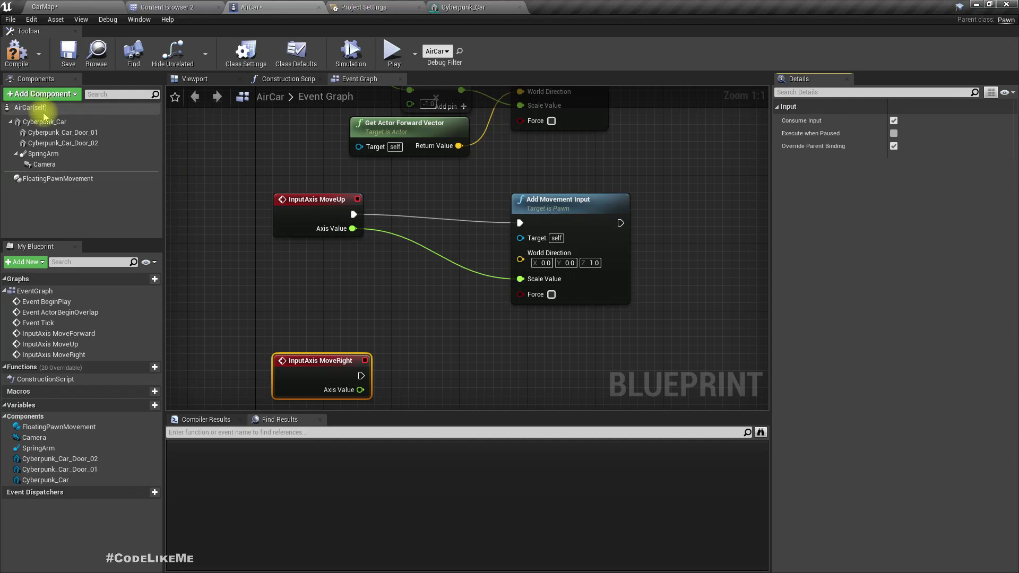
- Add an AddActorLocalRotation node beside the MoveRight event
{"action": "right_click_drag", "start_coordinate": [493, 336], "coordinate": [463, 314]}
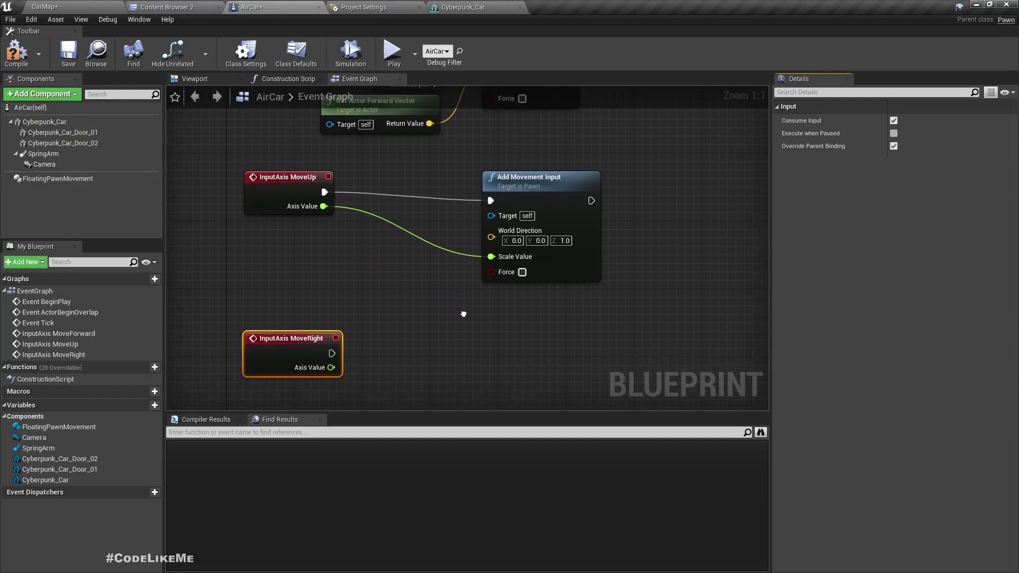
{"action": "right_click", "coordinate": [472, 378]}
{"action": "type", "text": "add rotation"}
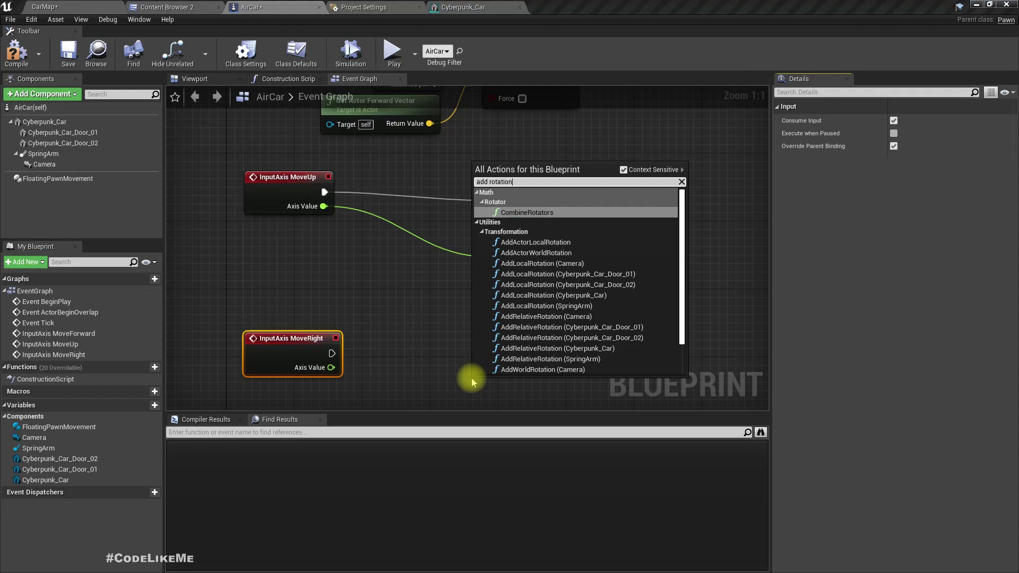
{"action": "key", "text": "Down"}
{"action": "key", "text": "Return"}
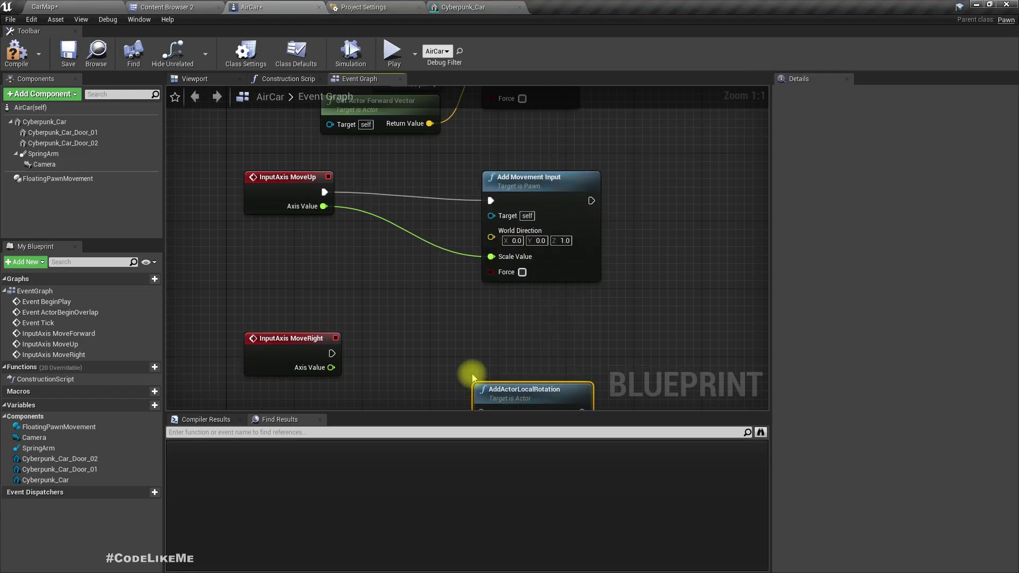
- Connect the MoveRight event's execution output to the AddActorLocalRotation node and align the node with the event
{"action": "right_click_drag", "start_coordinate": [473, 374], "coordinate": [438, 268]}
{"action": "left_click_drag", "start_coordinate": [523, 292], "coordinate": [540, 267]}
{"action": "left_click_drag", "start_coordinate": [298, 254], "coordinate": [465, 289]}
{"action": "left_click_drag", "start_coordinate": [530, 266], "coordinate": [539, 232]}
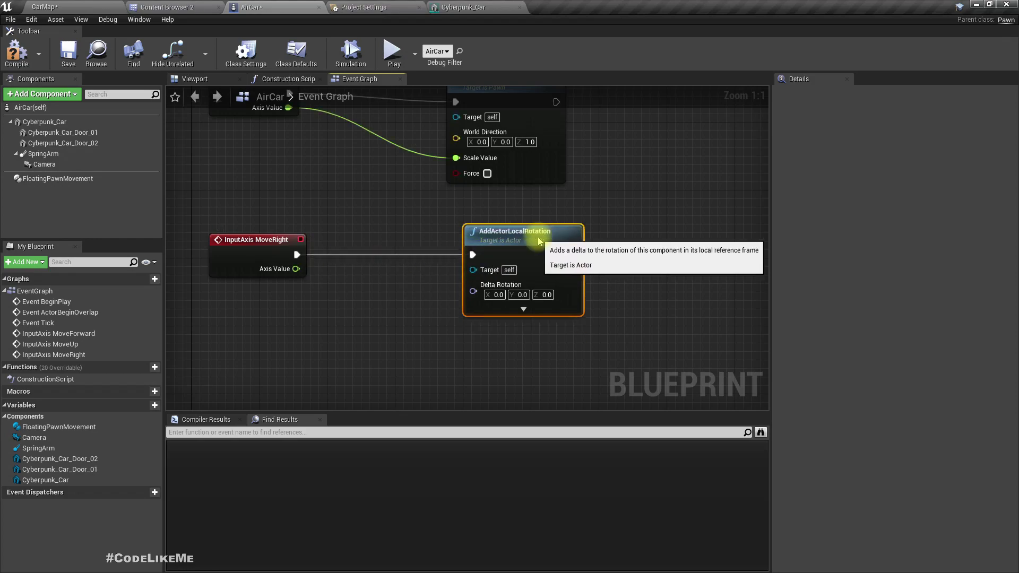
- Split the Delta Rotation pin, feed the MoveRight Axis Value into Delta Rotation Z (Yaw), and compile the blueprint
{"action": "right_click", "coordinate": [472, 292]}
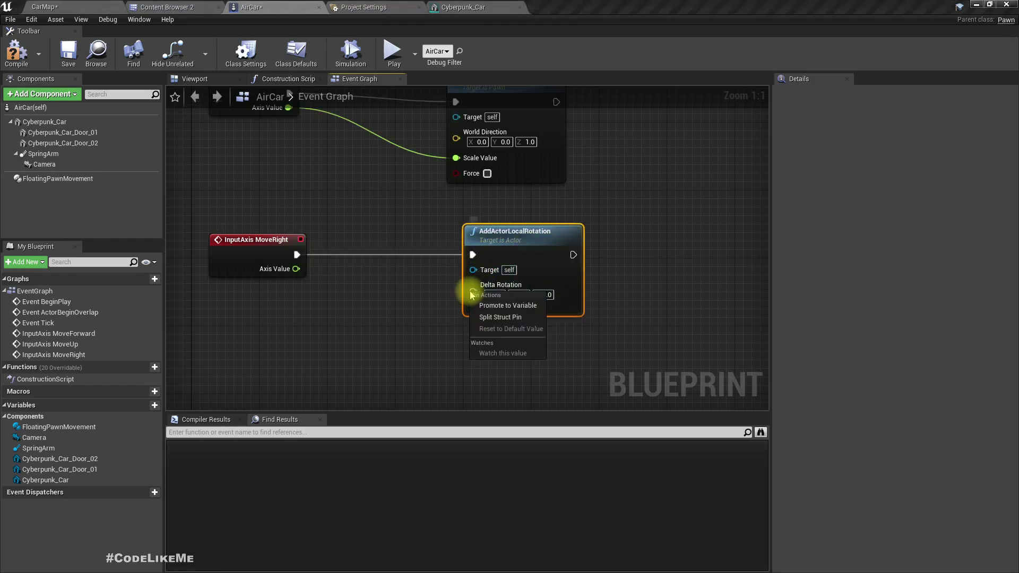
{"action": "left_click", "coordinate": [484, 317]}
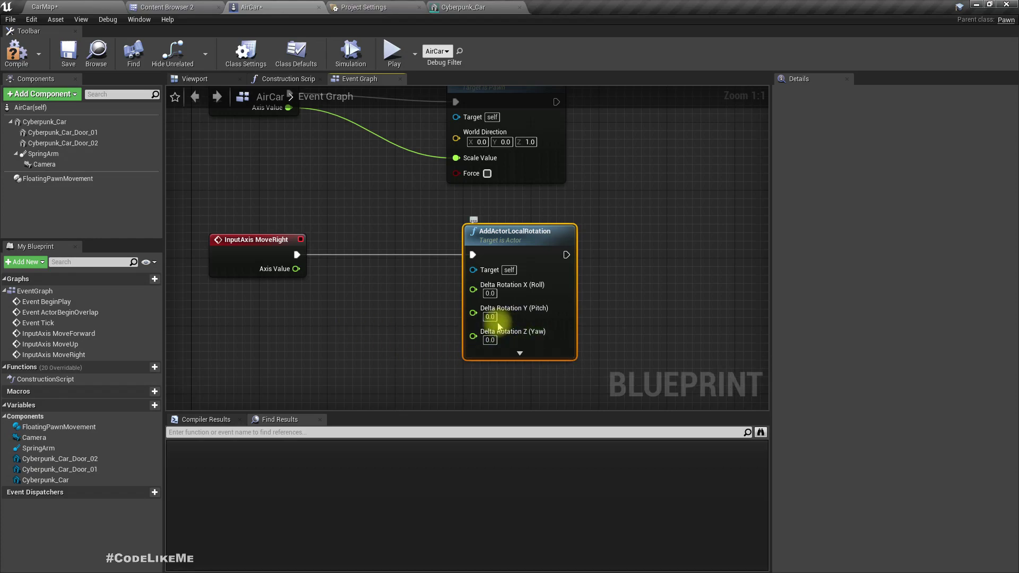
{"action": "left_click_drag", "start_coordinate": [295, 269], "coordinate": [471, 339]}
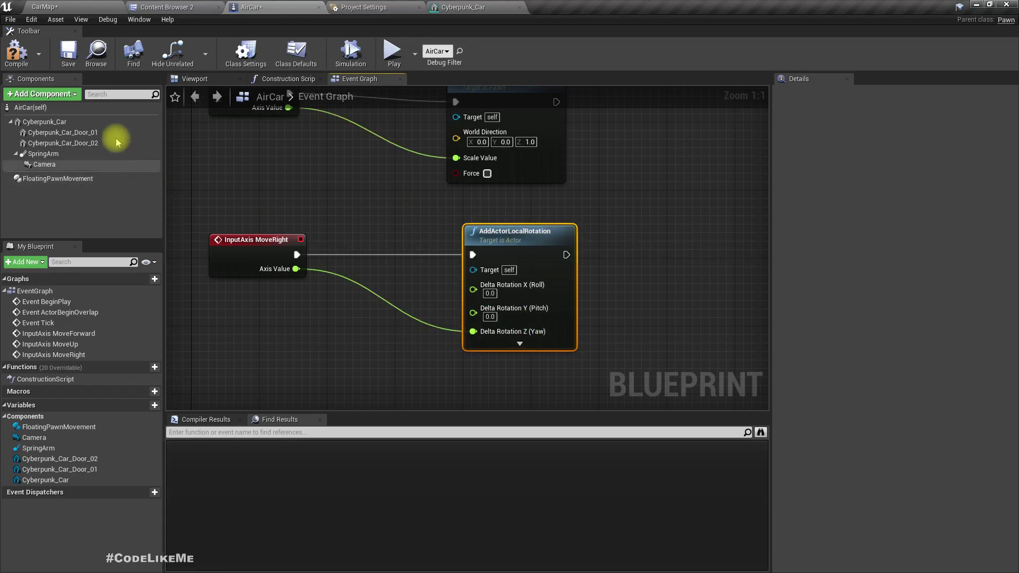
{"action": "left_click", "coordinate": [17, 58]}
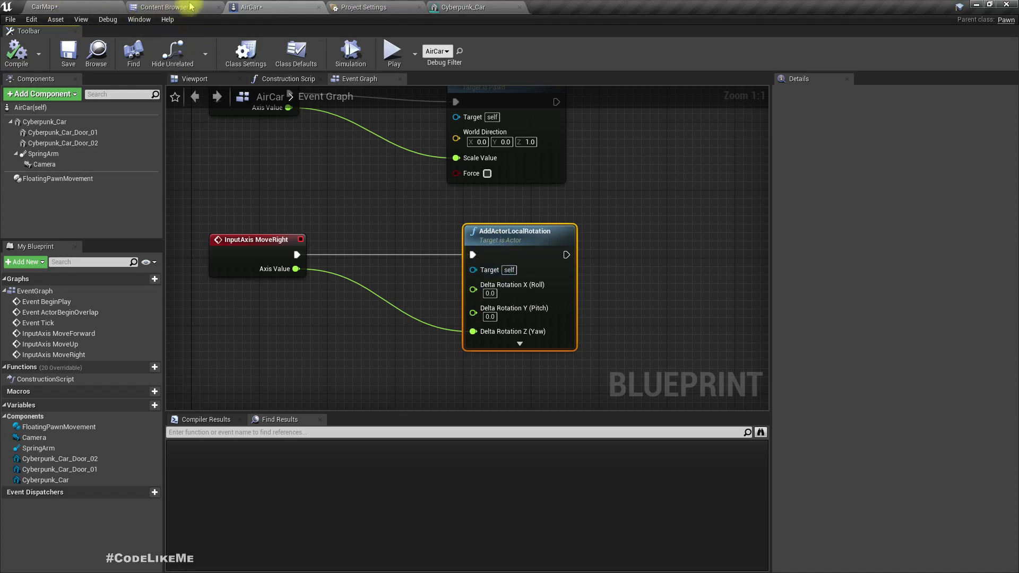
- Play-test the AirCar full screen in CarMap, lifting it and turning it both ways, and stop the session
{"action": "left_click", "coordinate": [75, 7]}
{"action": "key", "text": "F11"}
{"action": "key", "text": "alt+p"}
{"action": "left_click", "coordinate": [540, 177]}
{"action": "key", "text": "space"}
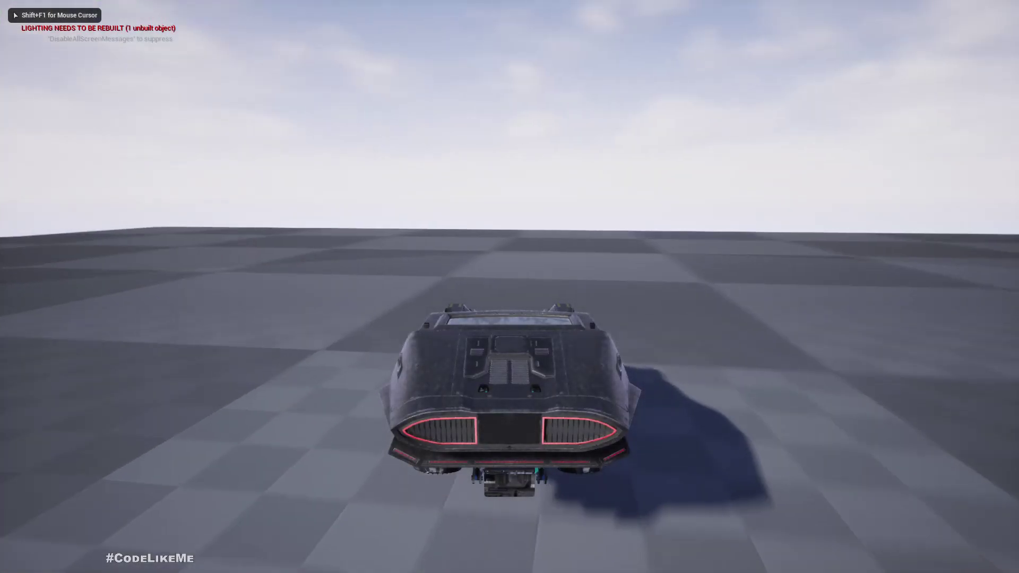
{"action": "key", "text": "a"}
{"action": "key", "text": "d"}
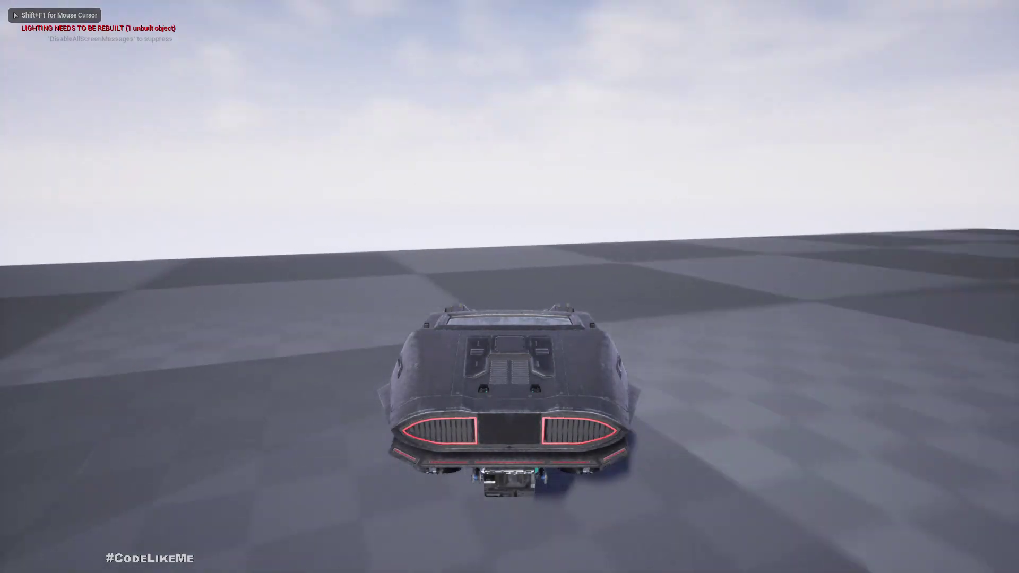
{"action": "key", "text": "a"}
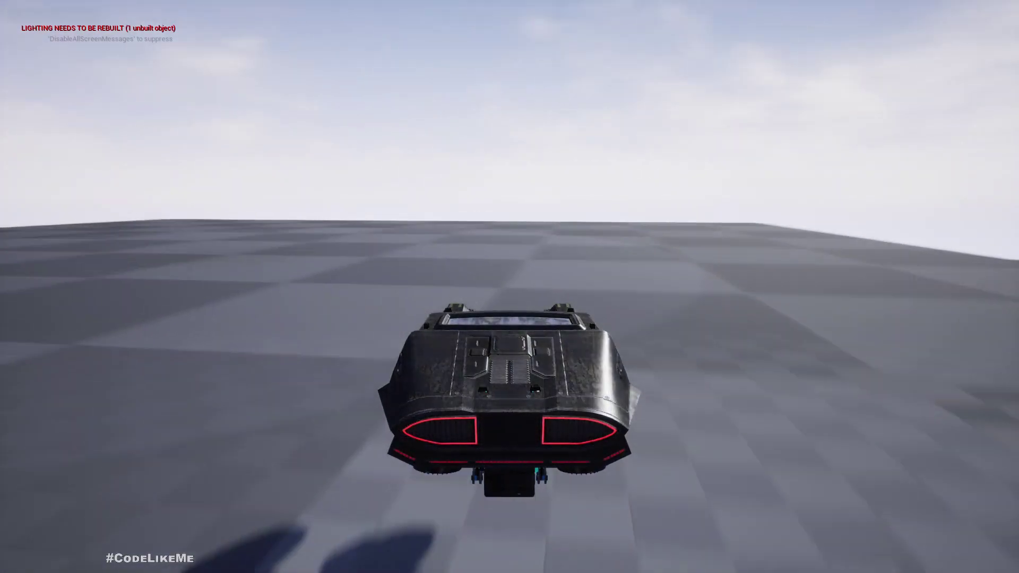
{"action": "key", "text": "a"}
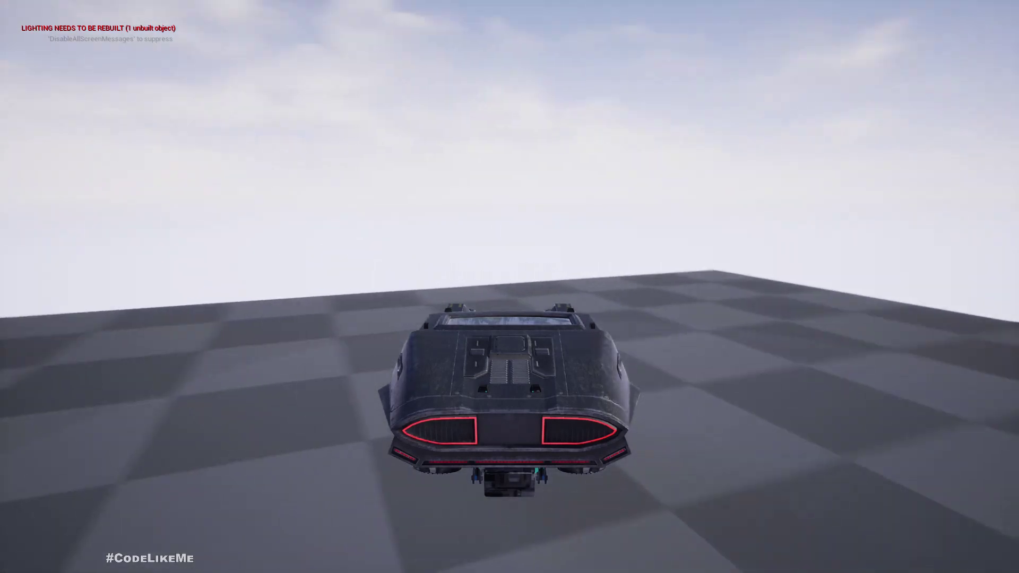
{"action": "key", "text": "Escape"}
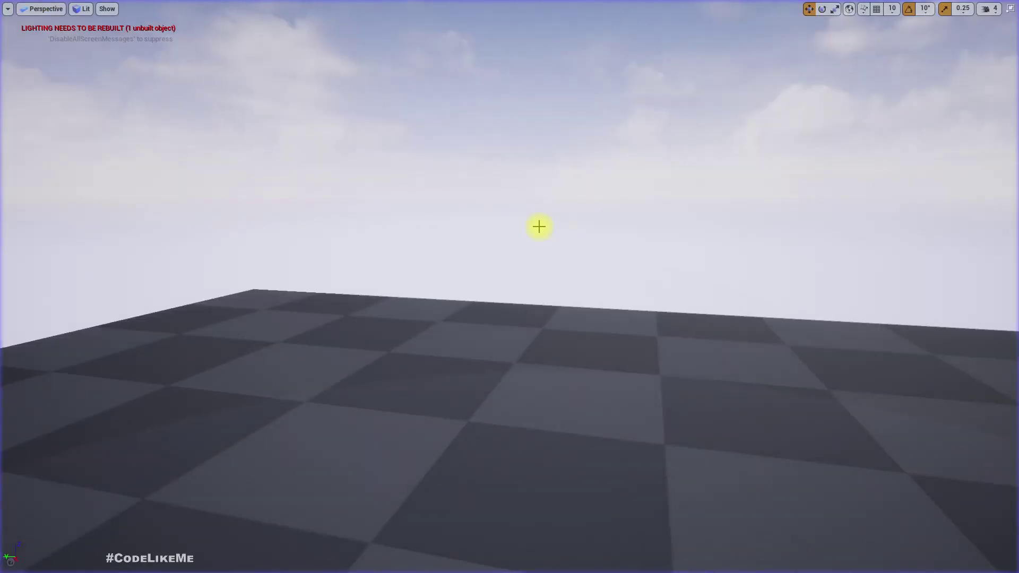
{"action": "key", "text": "F11"}
- Enable Camera Lag and Camera Rotation Lag on the AirCar's SpringArm and compile the blueprint
{"action": "left_click", "coordinate": [267, 7]}
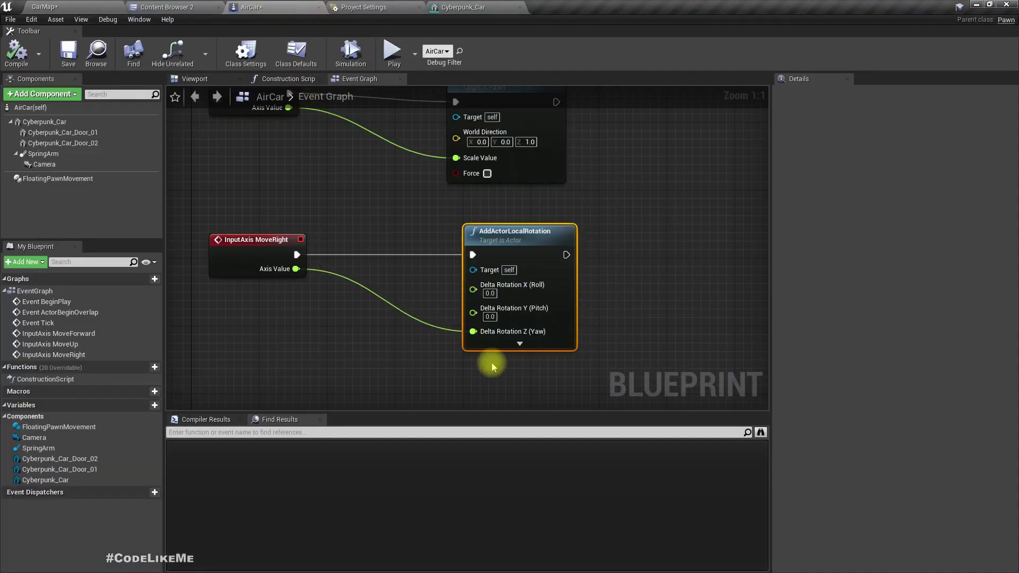
{"action": "left_click", "coordinate": [44, 153]}
{"action": "left_click", "coordinate": [194, 79]}
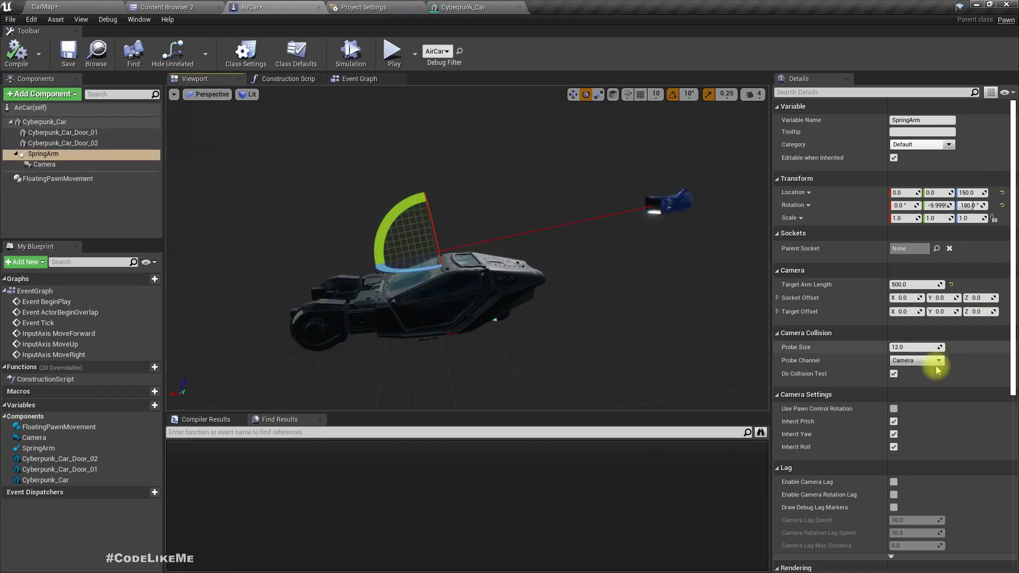
{"action": "scroll", "coordinate": [910, 427], "scroll_direction": "down", "scroll_amount": 1}
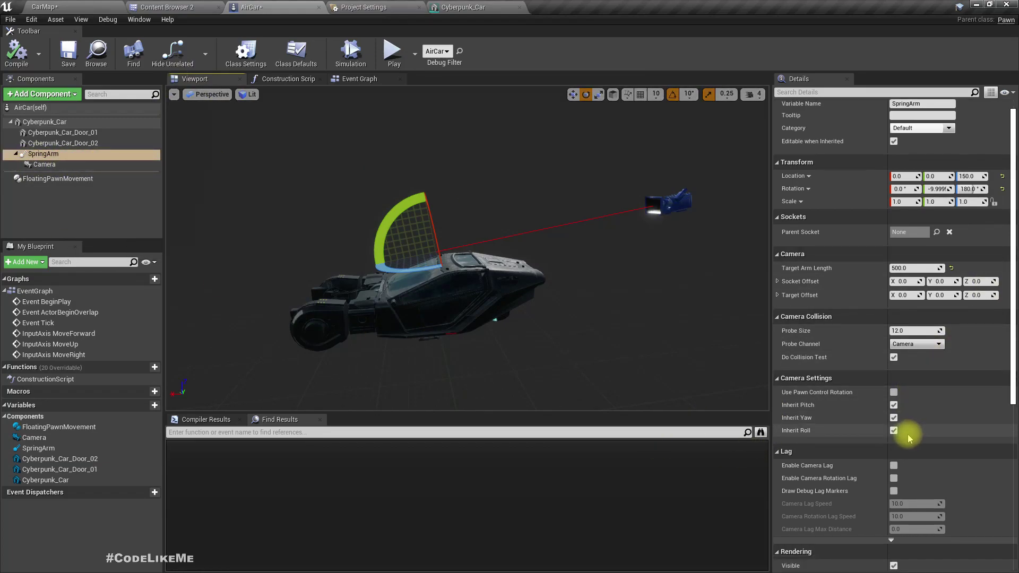
{"action": "left_click", "coordinate": [894, 466]}
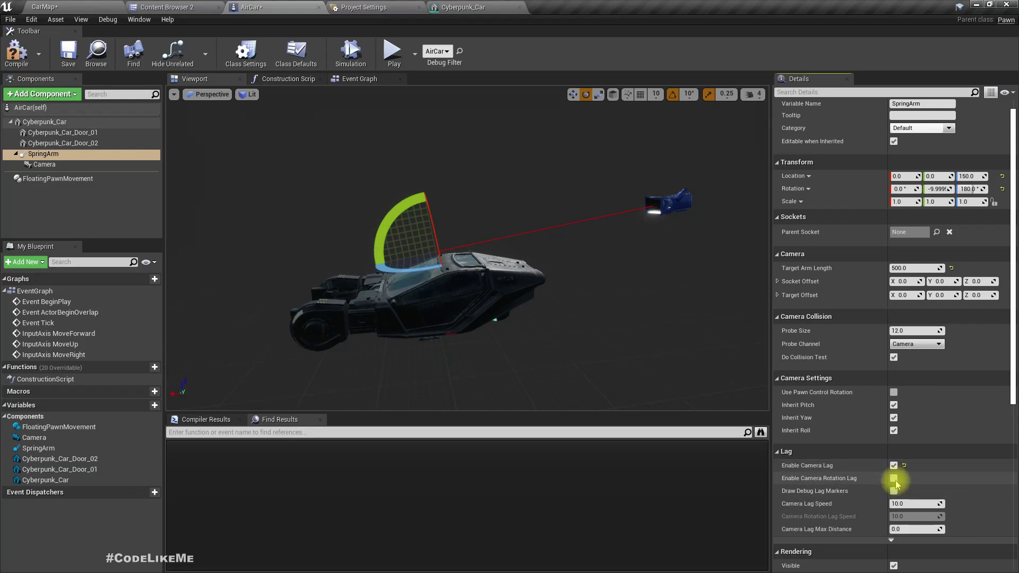
{"action": "left_click", "coordinate": [895, 480]}
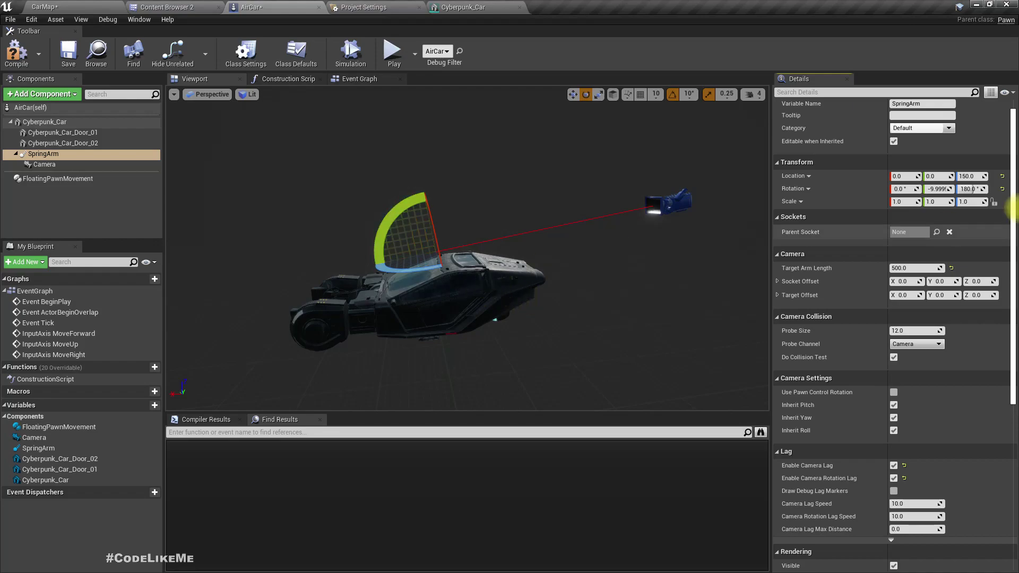
{"action": "left_click", "coordinate": [16, 53]}
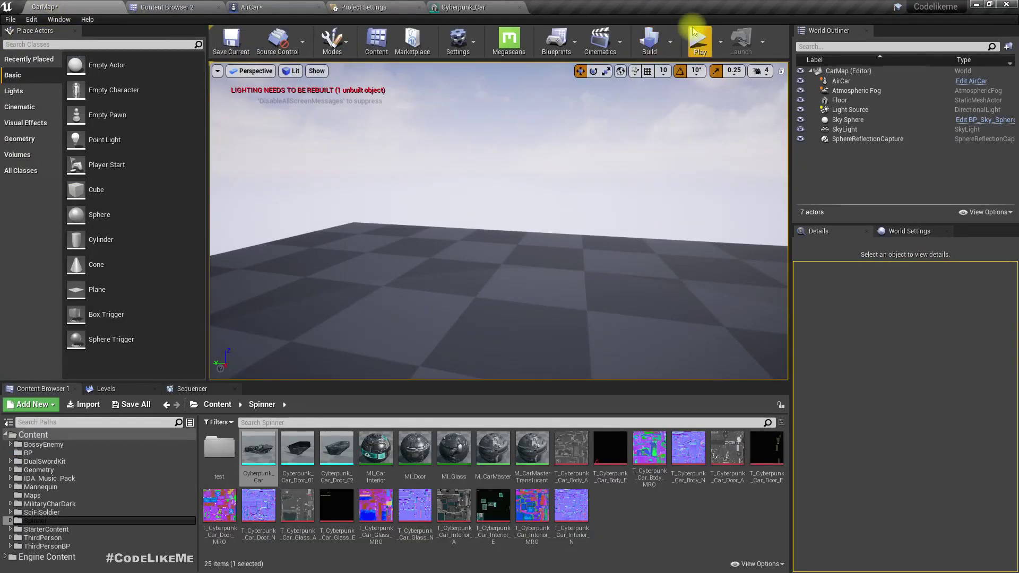
- Play-test the camera lag in CarMap by flying the AirCar forward and turning both ways, and end the session
{"action": "left_click", "coordinate": [696, 38]}
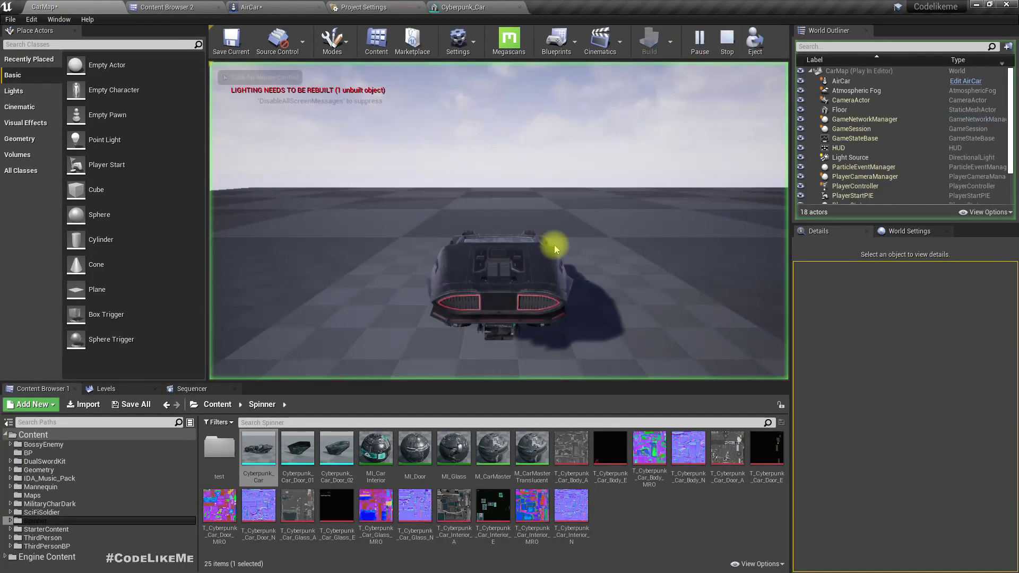
{"action": "key", "text": "shift+F1"}
{"action": "key", "text": "F11"}
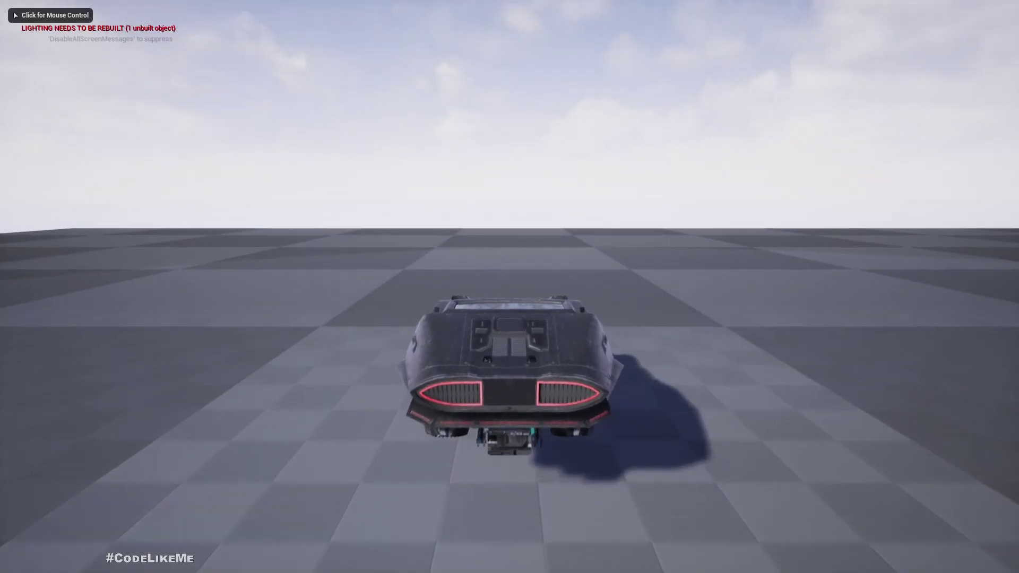
{"action": "key", "text": "w"}
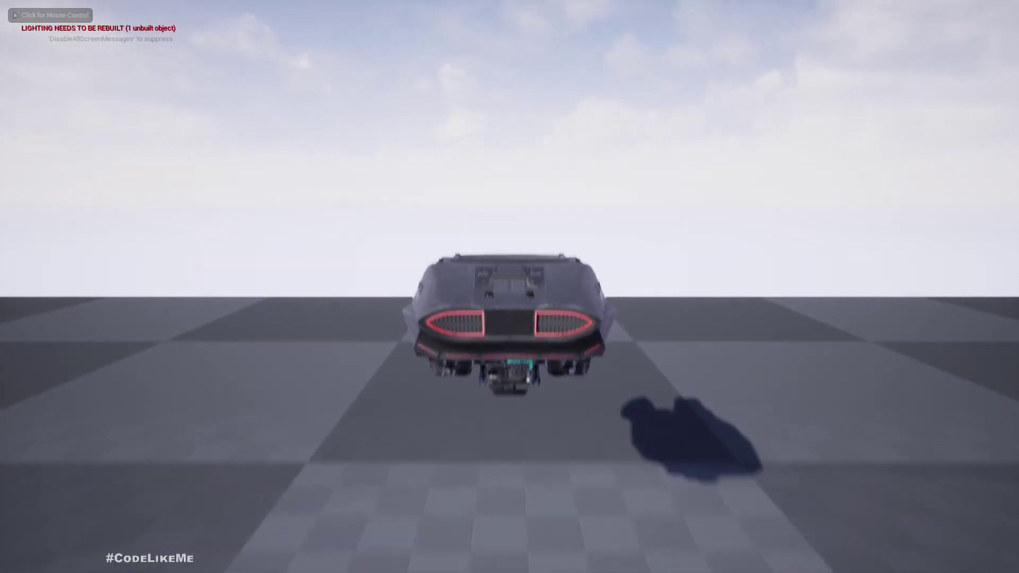
{"action": "key", "text": "a"}
{"action": "key", "text": "w"}
{"action": "key", "text": "d"}
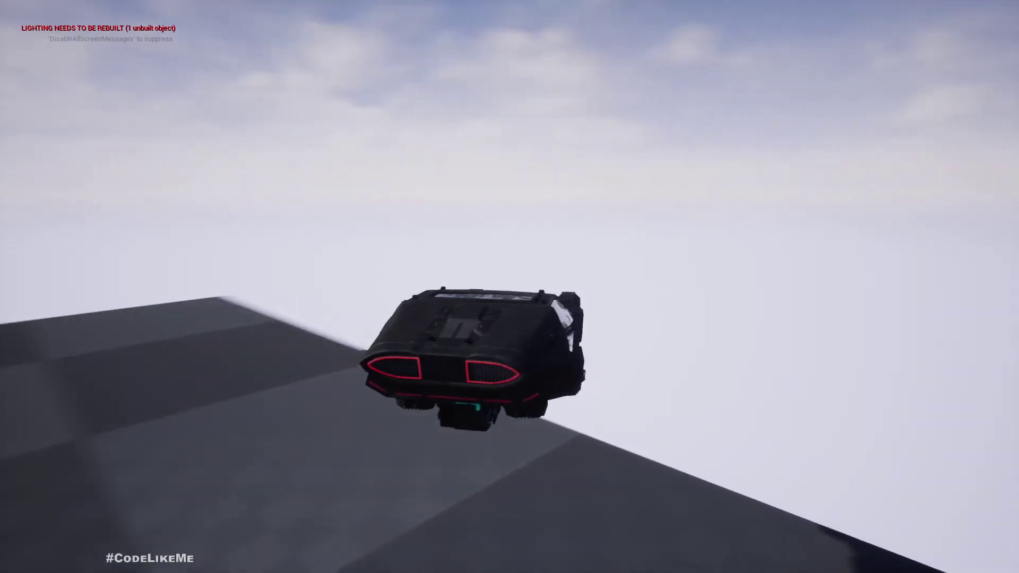
{"action": "key", "text": "a"}
{"action": "key", "text": "a"}
{"action": "key", "text": "w"}
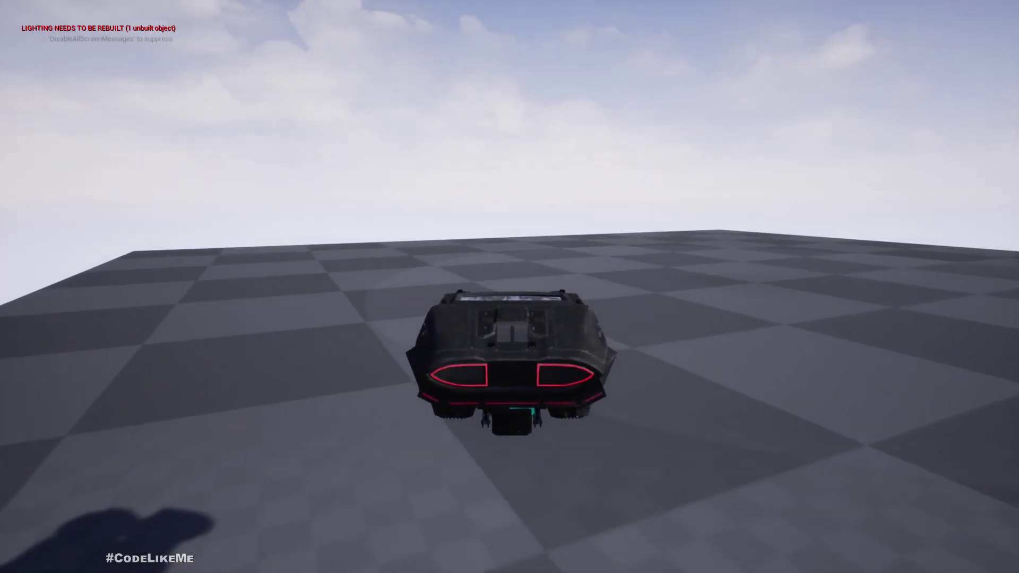
{"action": "key", "text": "Escape"}
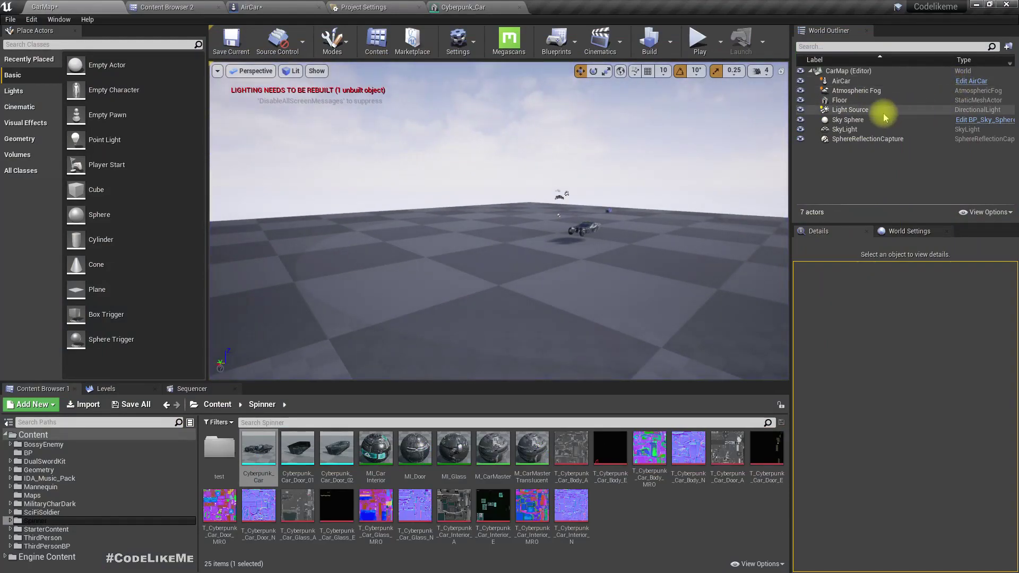
- Set the Light Source's intensity to 5 lux and the SkyLight's mobility to Movable
{"action": "left_click", "coordinate": [882, 109]}
{"action": "left_click", "coordinate": [974, 312]}
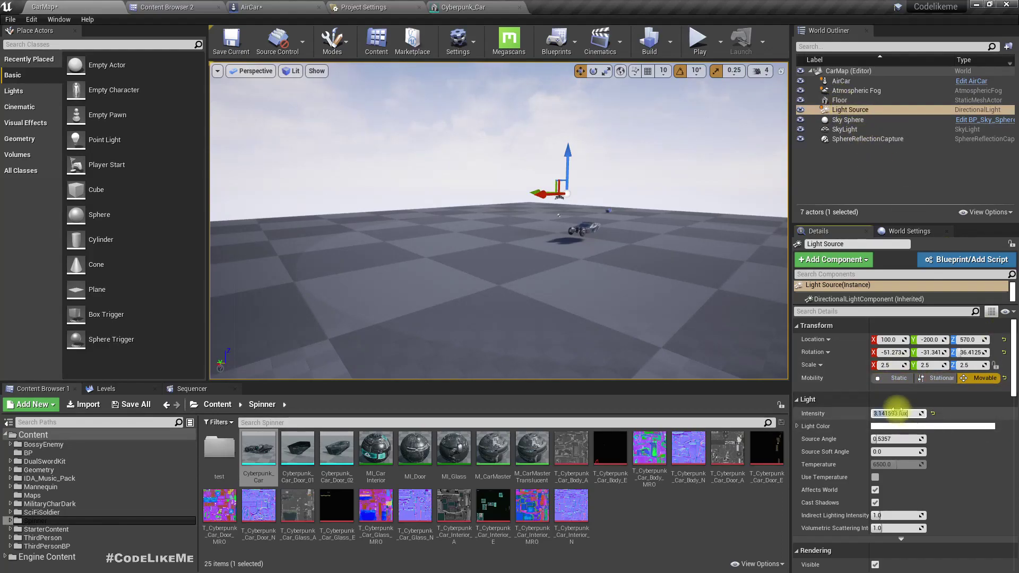
{"action": "type", "text": "5"}
{"action": "key", "text": "Return"}
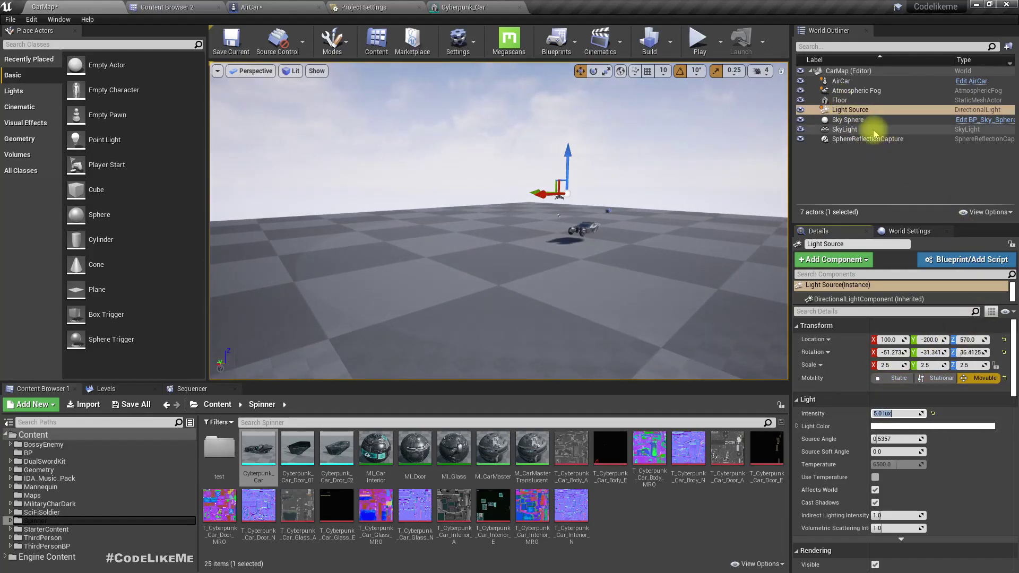
{"action": "left_click", "coordinate": [843, 129]}
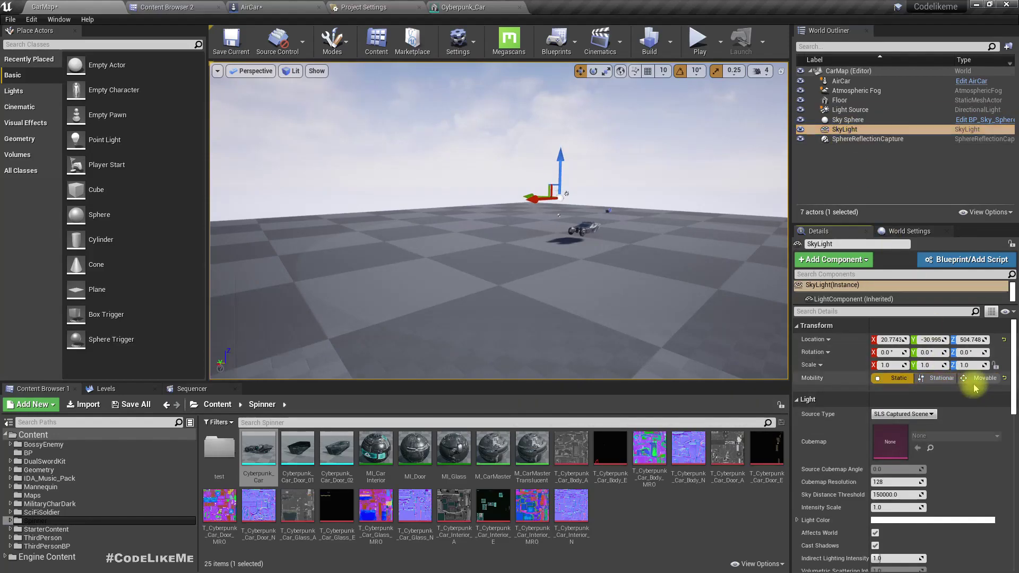
- Play-test CarMap full screen with the changed lighting, flying the AirCar forward and turning it left, and stop
{"action": "mouse_move", "coordinate": [336, 230]}
{"action": "right_mouse_down"}
{"action": "mouse_move", "coordinate": [435, 255]}
{"action": "mouse_move", "coordinate": [337, 230]}
{"action": "right_mouse_up"}
{"action": "key", "text": "F11"}
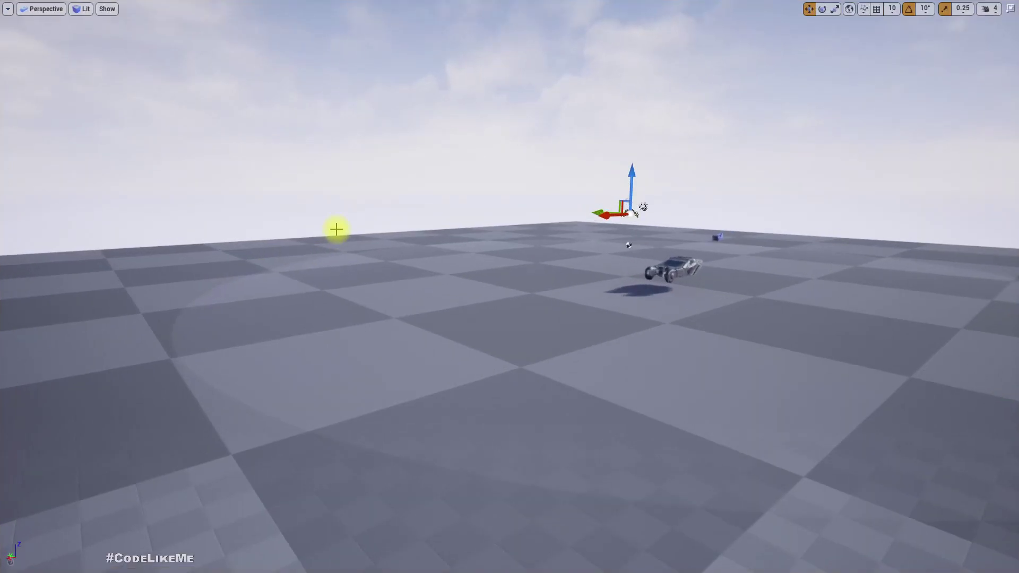
{"action": "key", "text": "alt+p"}
{"action": "left_click", "coordinate": [337, 229]}
{"action": "key", "text": "w"}
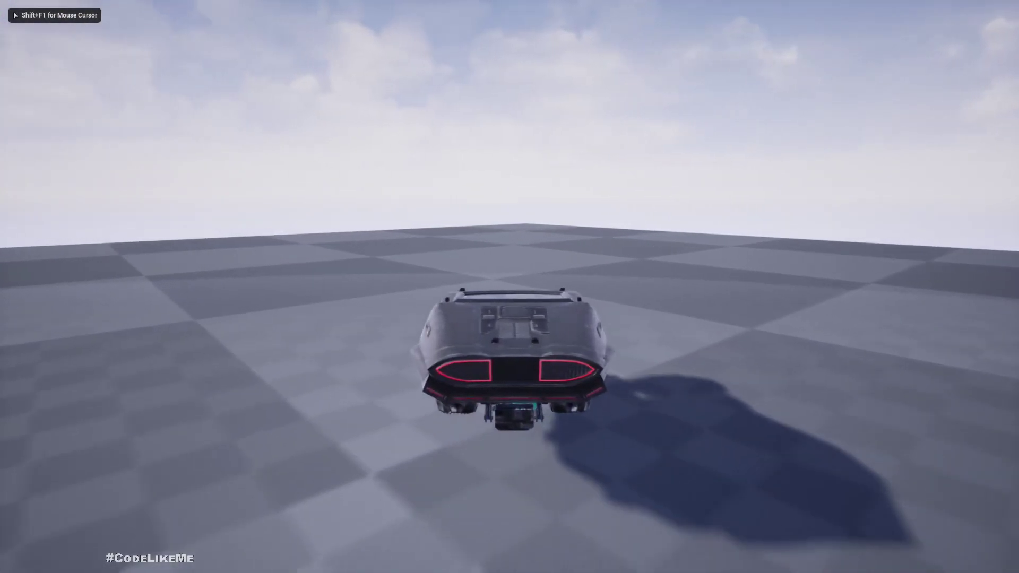
{"action": "key", "text": "a"}
{"action": "key", "text": "a"}
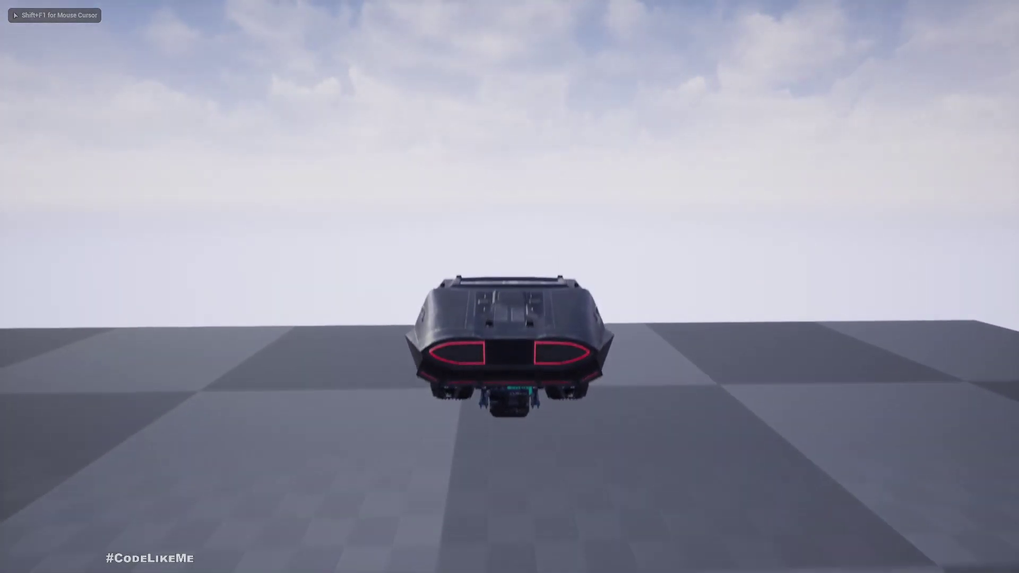
{"action": "key", "text": "a"}
{"action": "key", "text": "a"}
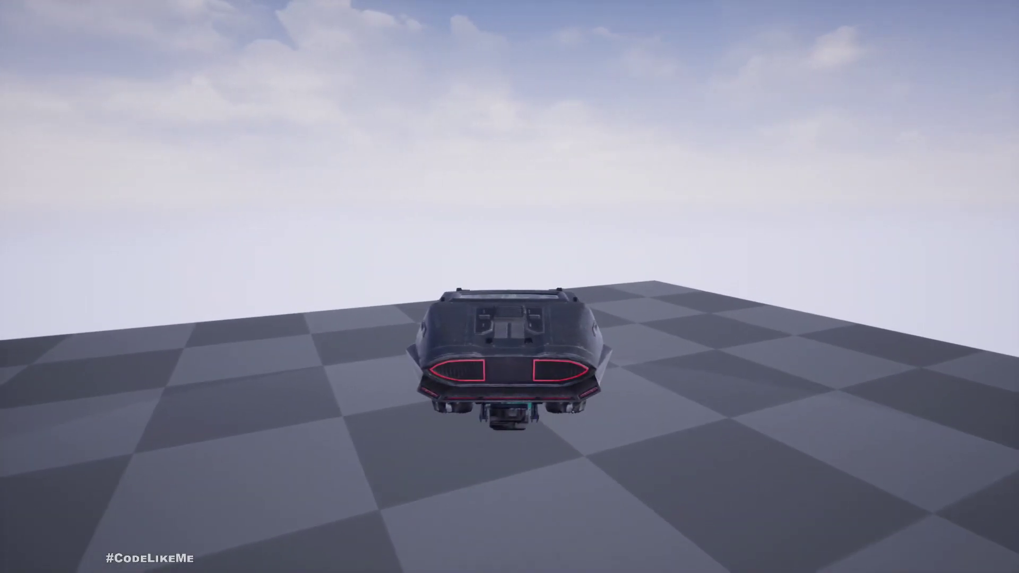
{"action": "key", "text": "Escape"}
- Play-test CarMap full screen, flying the AirCar forward, turning it both ways and descending, and end the session
{"action": "right_click_drag", "start_coordinate": [338, 229], "coordinate": [550, 324]}
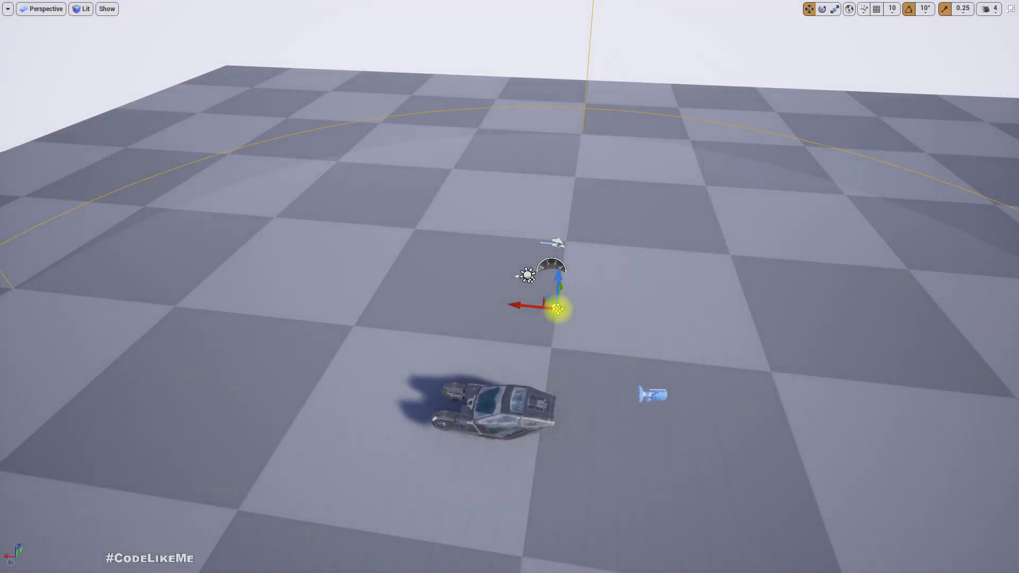
{"action": "key", "text": "alt+p"}
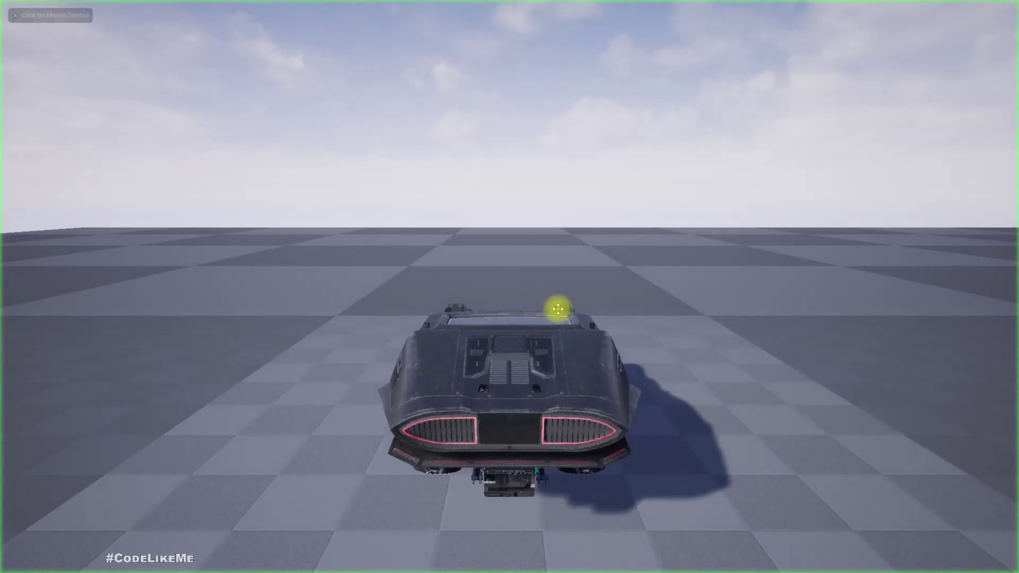
{"action": "key", "text": "w"}
{"action": "key", "text": "a"}
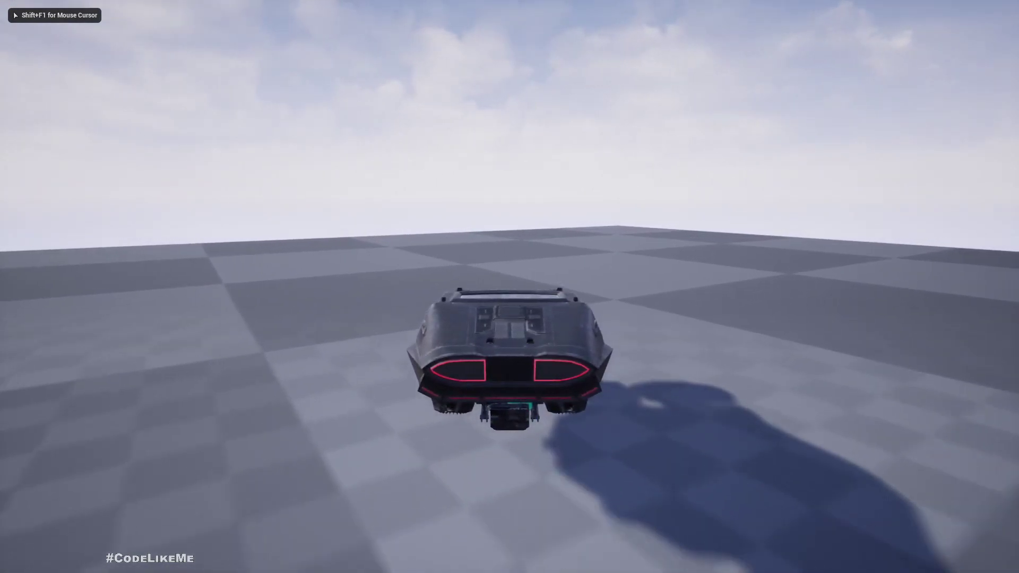
{"action": "key", "text": "a"}
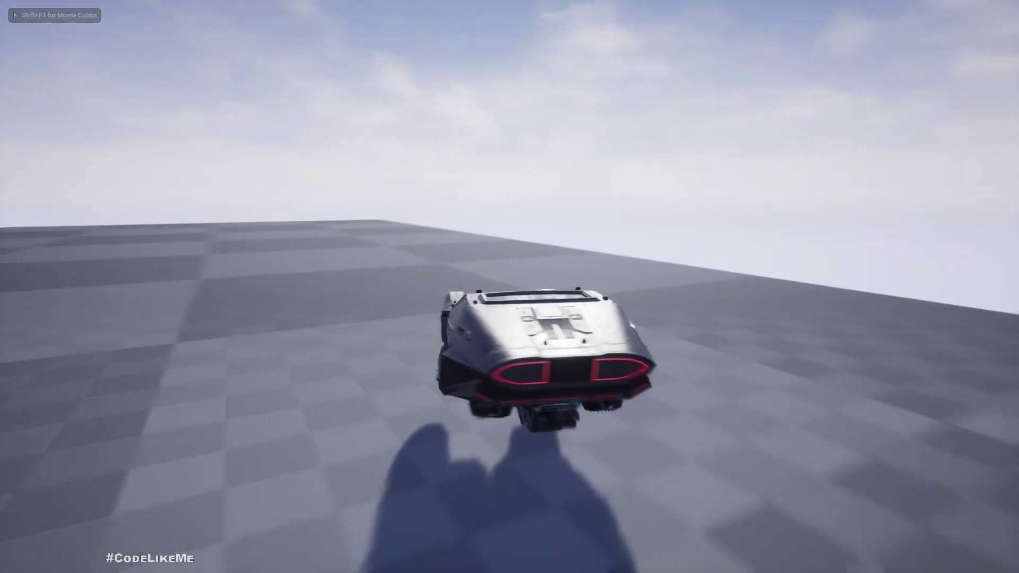
{"action": "key", "text": "d"}
{"action": "key", "text": "a"}
{"action": "key", "text": "a"}
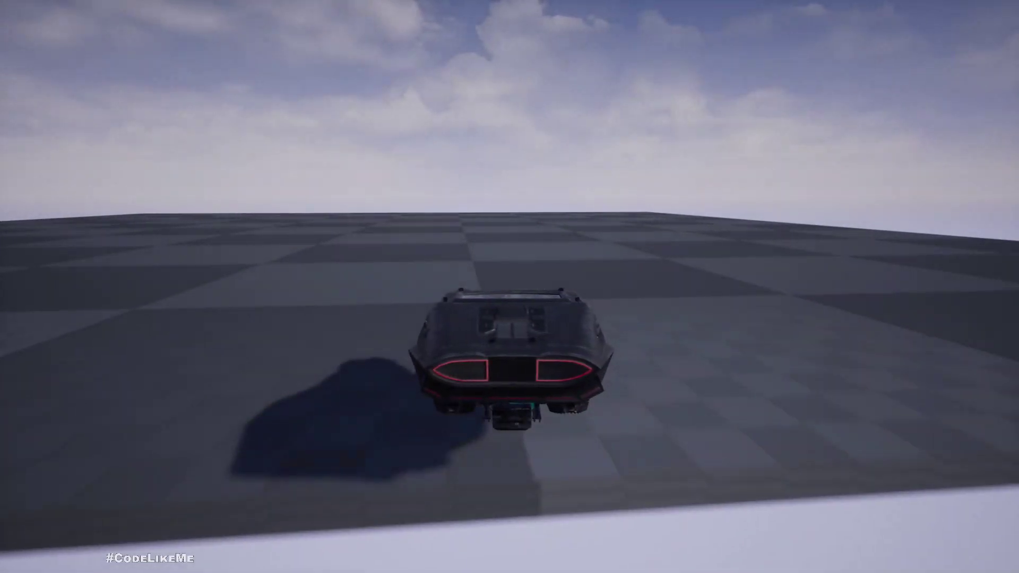
{"action": "key", "text": "a"}
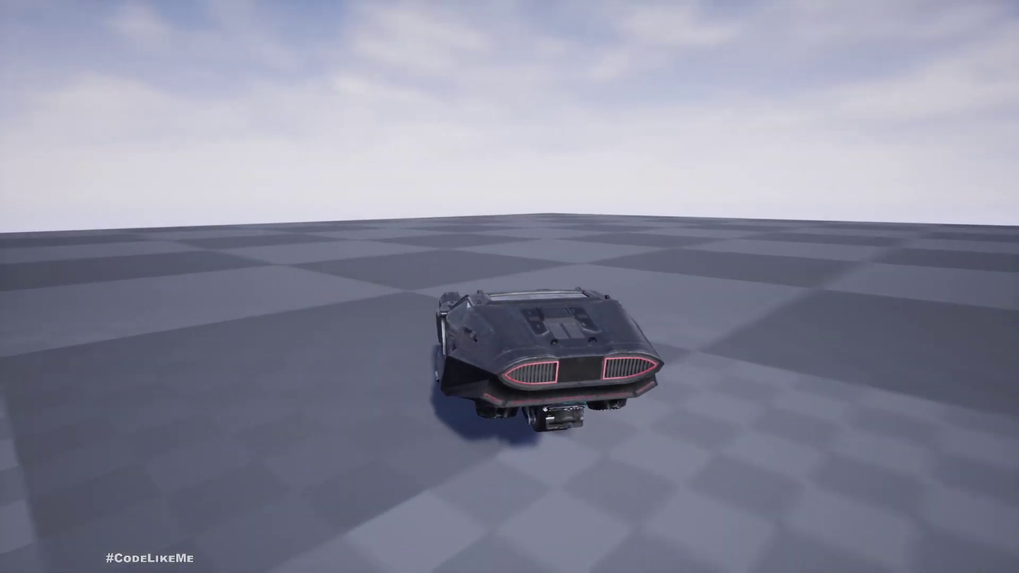
{"action": "key", "text": "d"}
{"action": "key", "text": "a"}
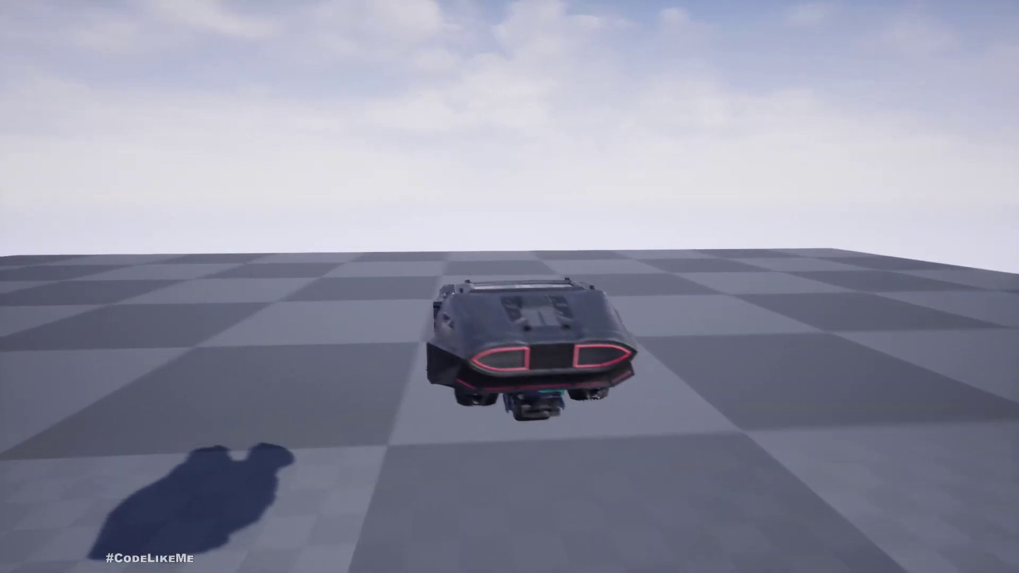
{"action": "key", "text": "d"}
{"action": "key", "text": "a"}
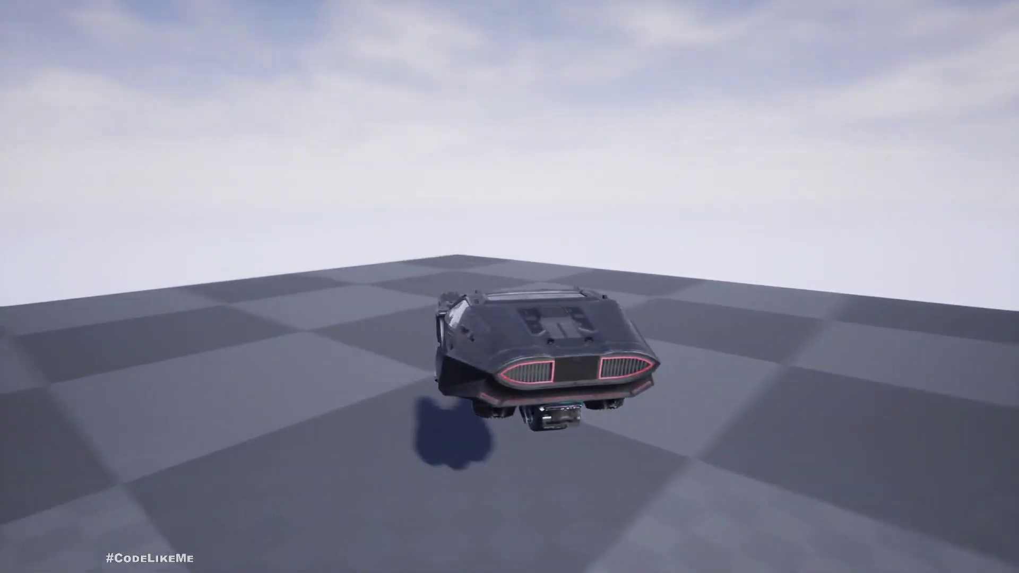
{"action": "key", "text": "a"}
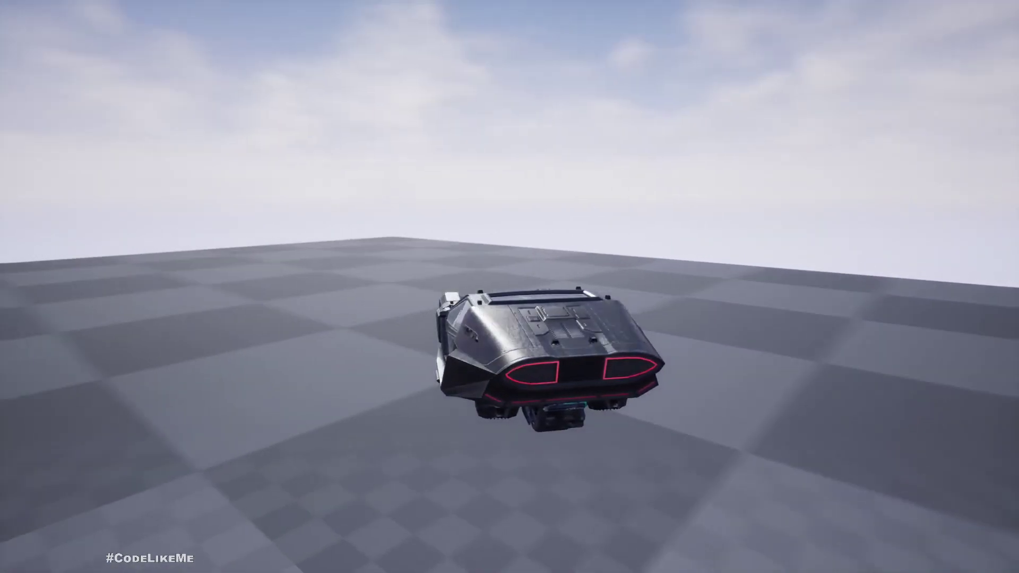
{"action": "key", "text": "d"}
{"action": "key", "text": "a"}
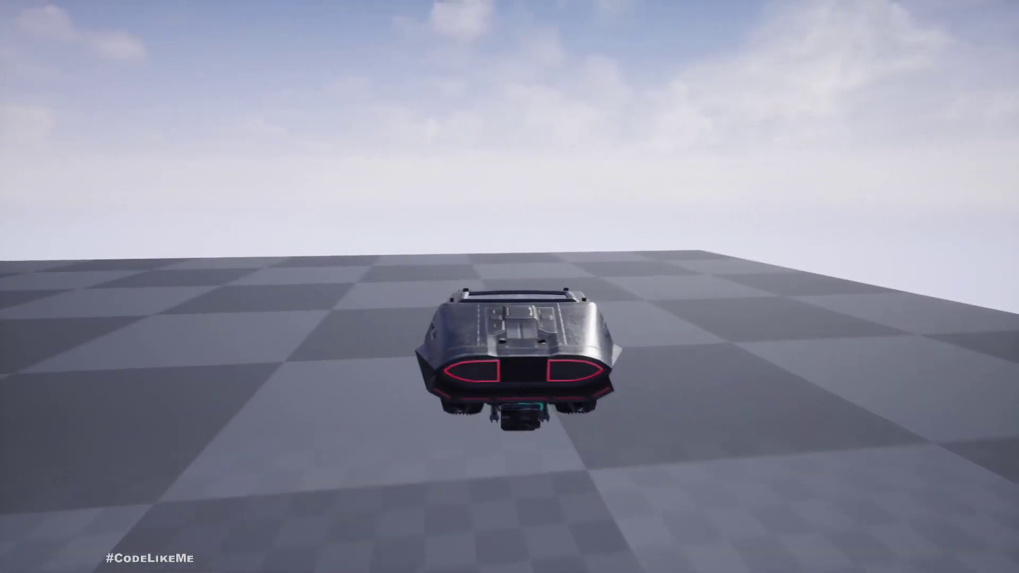
{"action": "key", "text": "q"}
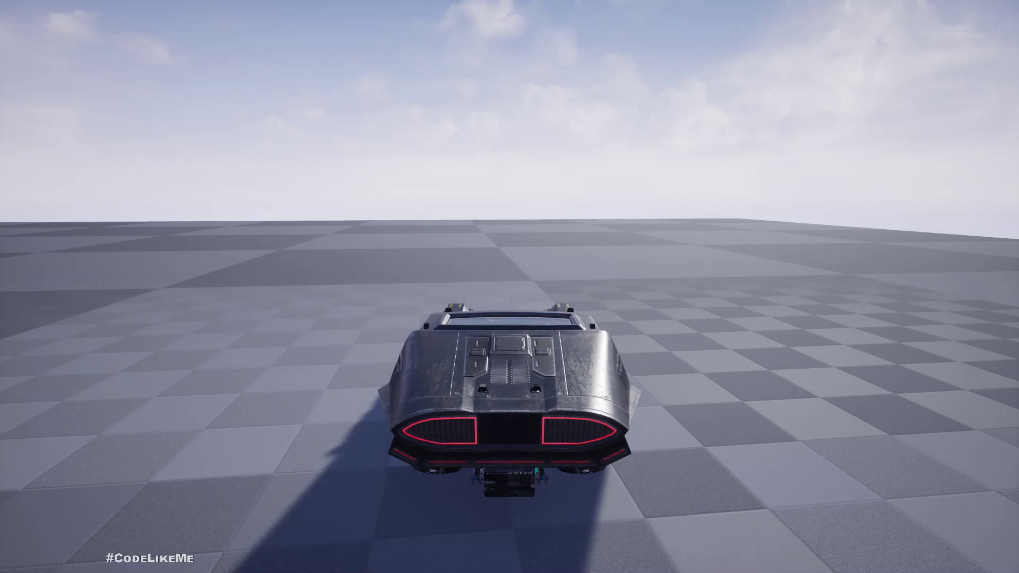
{"action": "key", "text": "F11"}
{"action": "key", "text": "Escape"}
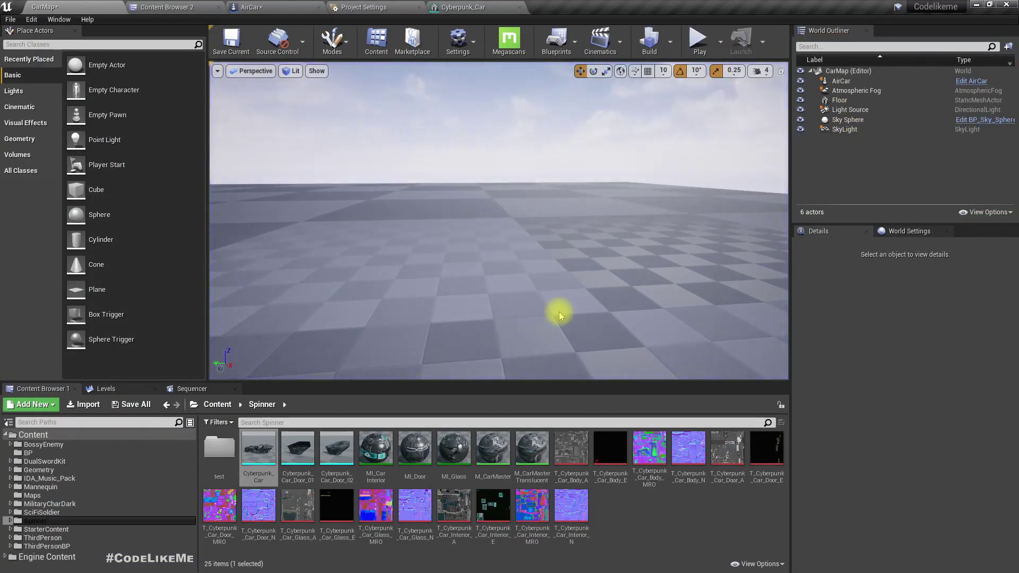
- In the AirCar's Event Graph, insert a float multiply node between MoveRight's Axis Value and AddActorLocalRotation's Delta Rotation Z (Yaw)
{"action": "left_click", "coordinate": [270, 5]}
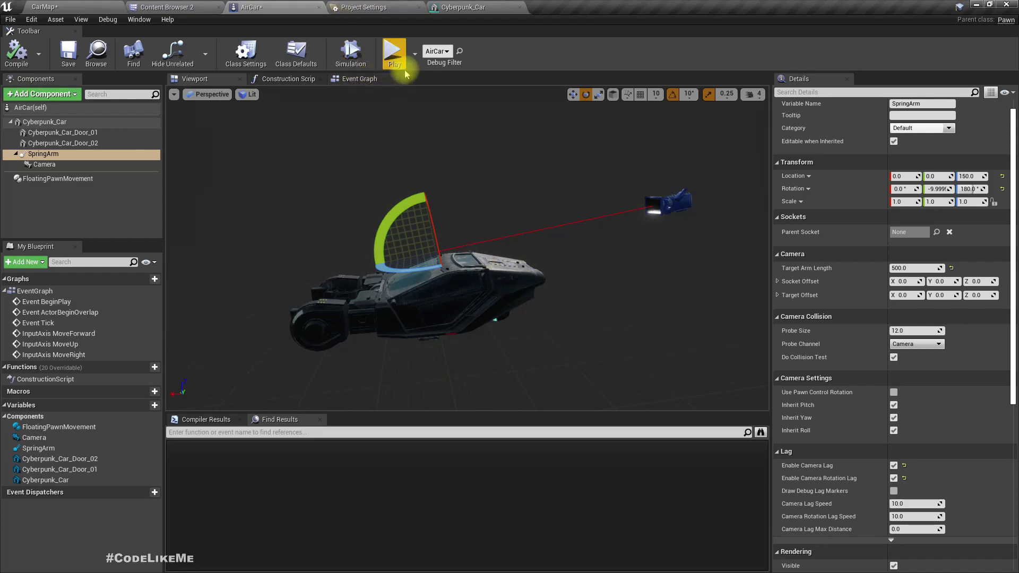
{"action": "left_click", "coordinate": [358, 80]}
{"action": "right_click_drag", "start_coordinate": [411, 255], "coordinate": [396, 277]}
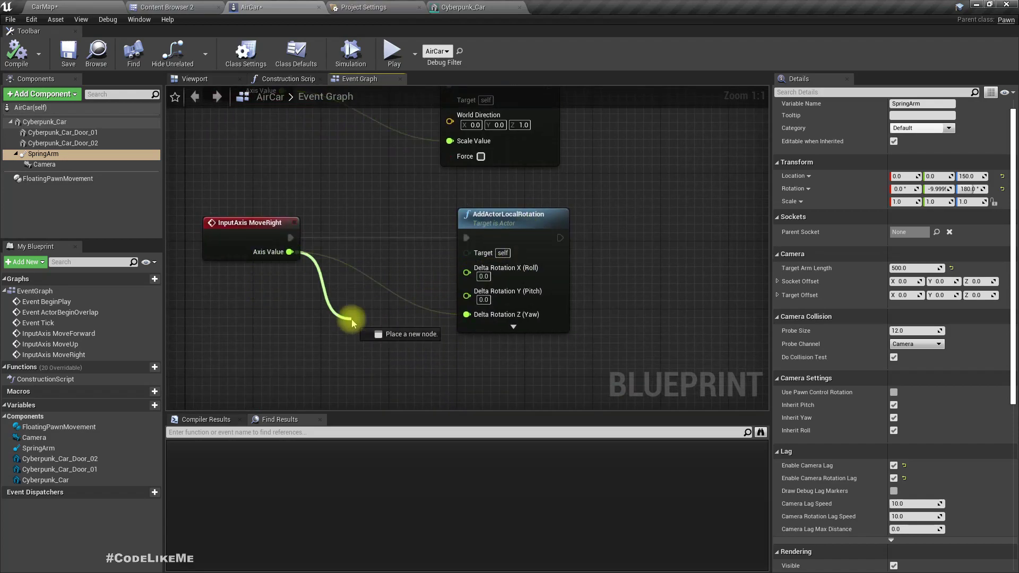
{"action": "left_click_drag", "start_coordinate": [352, 322], "coordinate": [351, 320]}
{"action": "right_click_drag", "start_coordinate": [285, 336], "coordinate": [317, 343]}
{"action": "left_click_drag", "start_coordinate": [380, 313], "coordinate": [381, 314]}
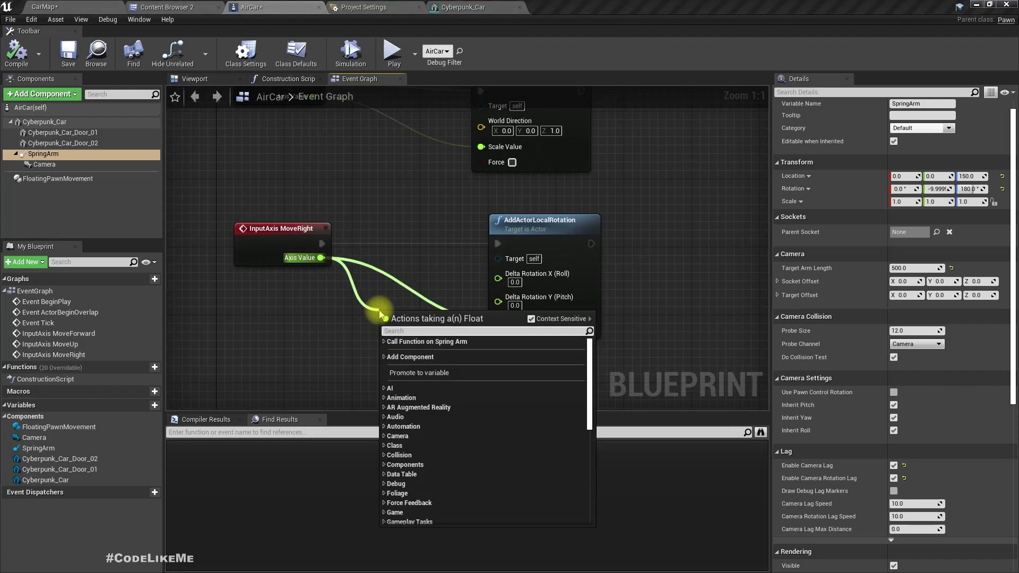
{"action": "key", "text": "Return"}
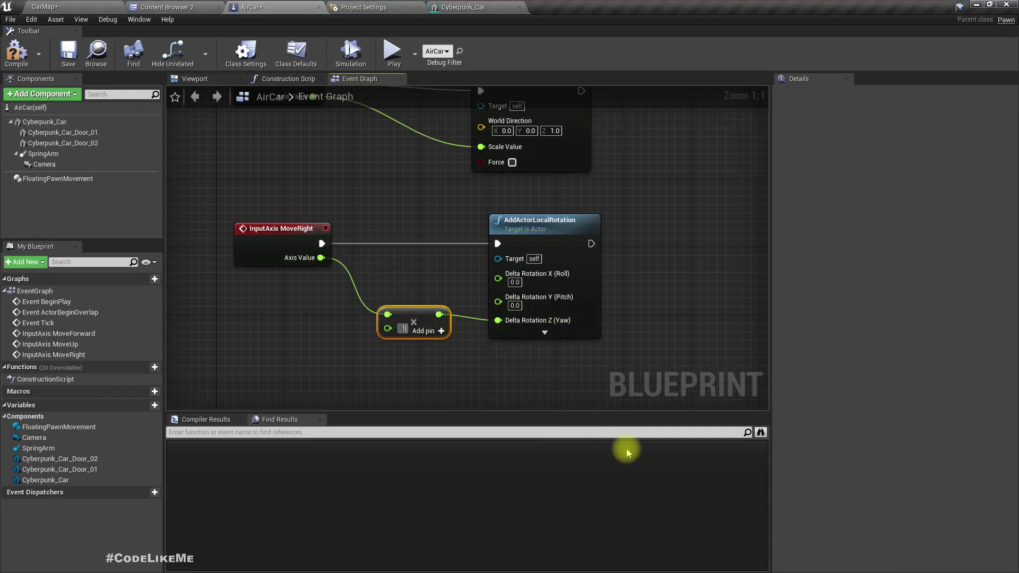
- Play-test the scaled turning in CarMap full screen by flying the AirCar forward and turning left, and stop
{"action": "left_click", "coordinate": [44, 7]}
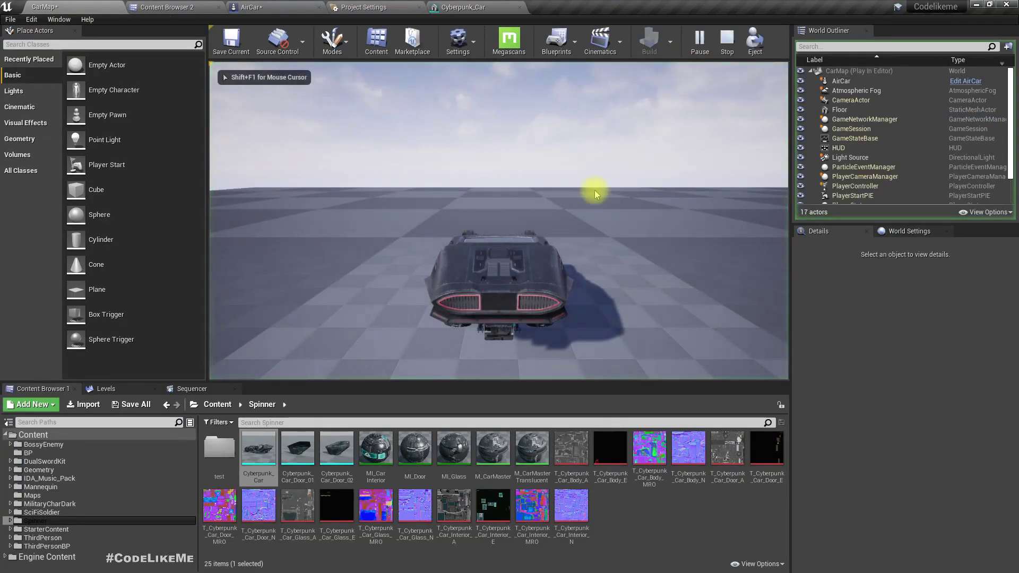
{"action": "key", "text": "shift+F1"}
{"action": "key", "text": "F11"}
{"action": "key", "text": "w"}
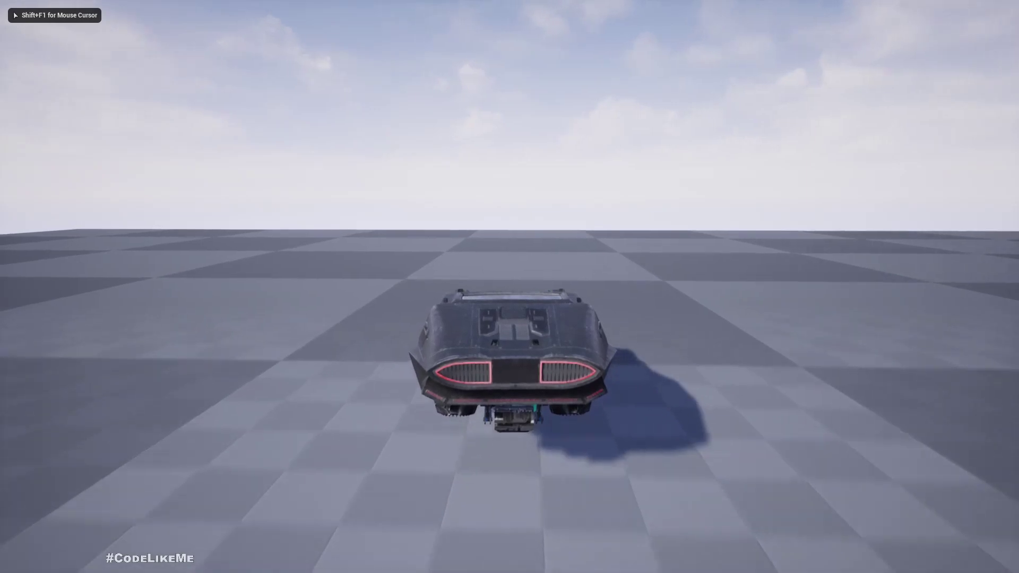
{"action": "key", "text": "a"}
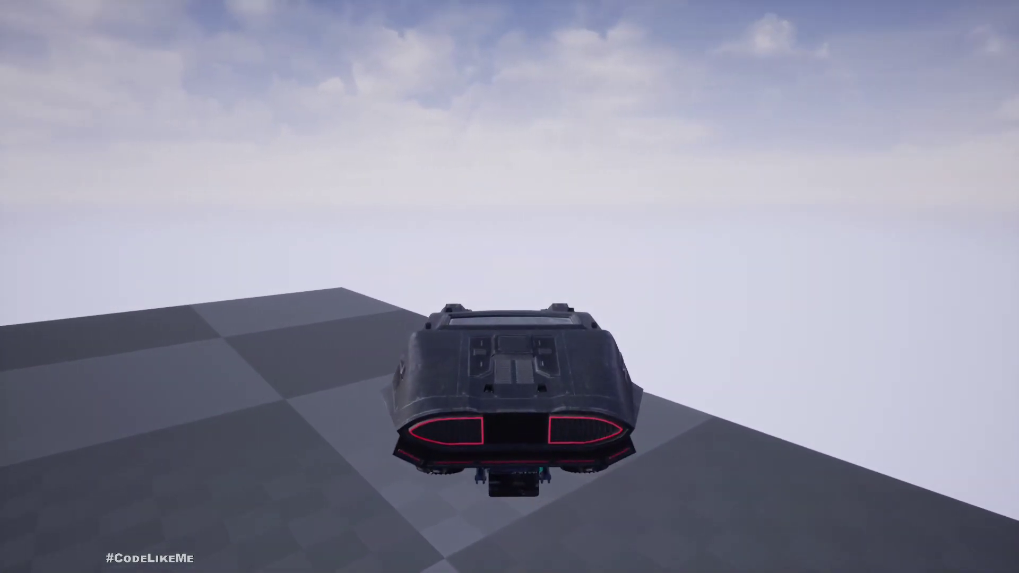
{"action": "key", "text": "Escape"}
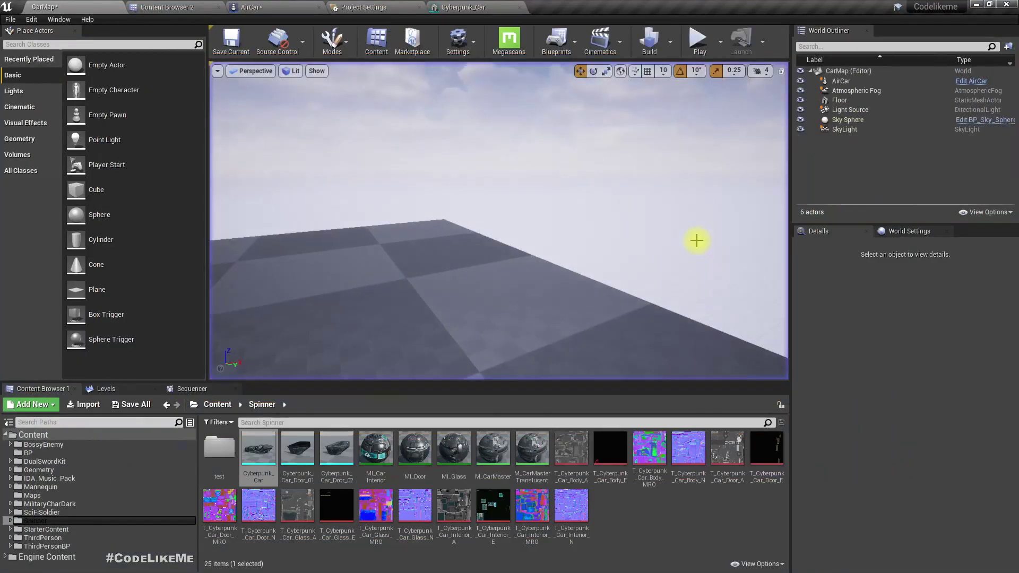
- Set the MoveRight multiplier to 0.5 and compile the AirCar blueprint
{"action": "left_click", "coordinate": [263, 7]}
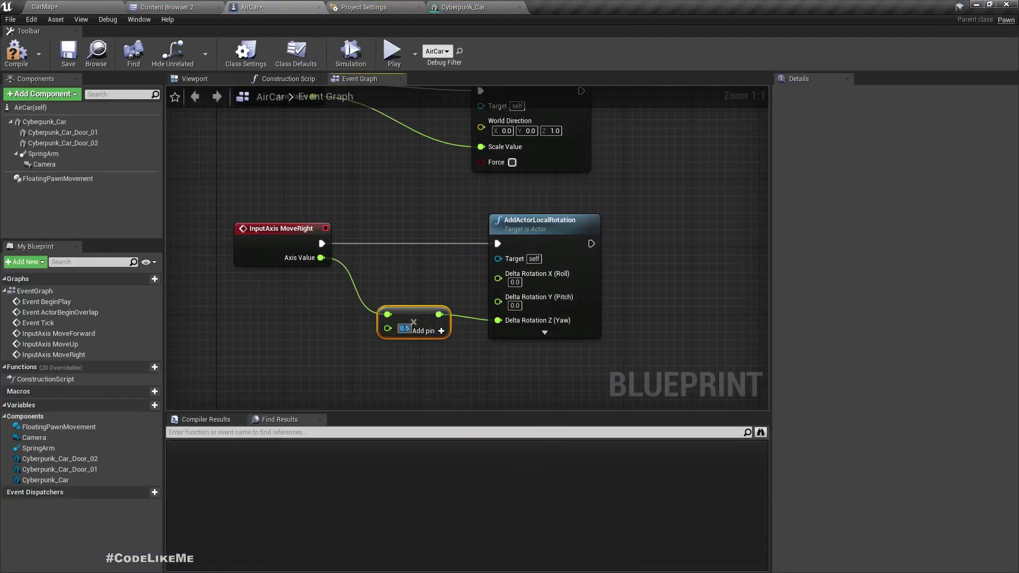
{"action": "left_click", "coordinate": [20, 59]}
- Play-test the 0.5 turn rate in CarMap full screen, flying the AirCar forward, turning both ways and descending, and stop
{"action": "left_click", "coordinate": [44, 7]}
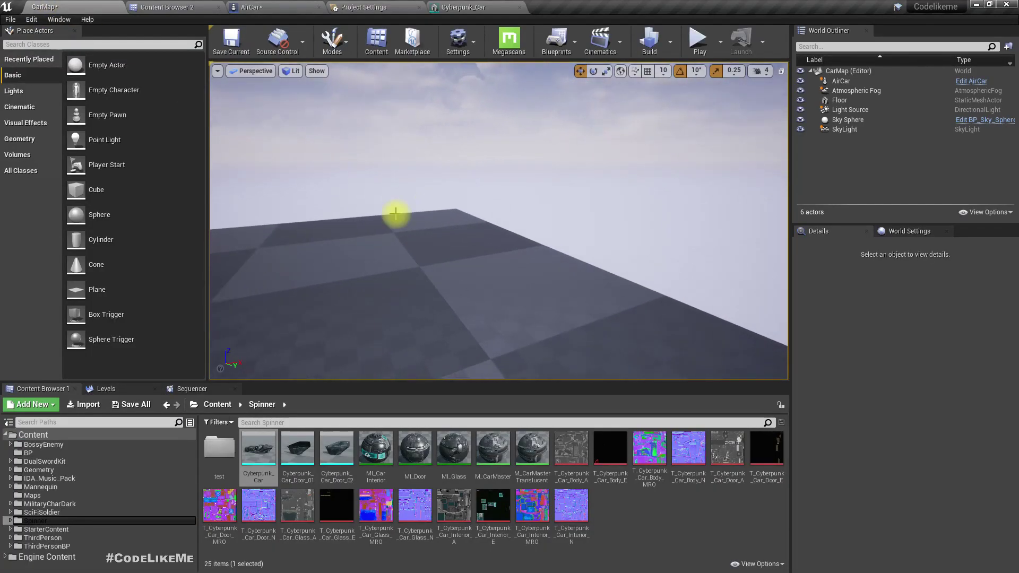
{"action": "key", "text": "F11"}
{"action": "key", "text": "alt+p"}
{"action": "key", "text": "w"}
{"action": "key", "text": "a"}
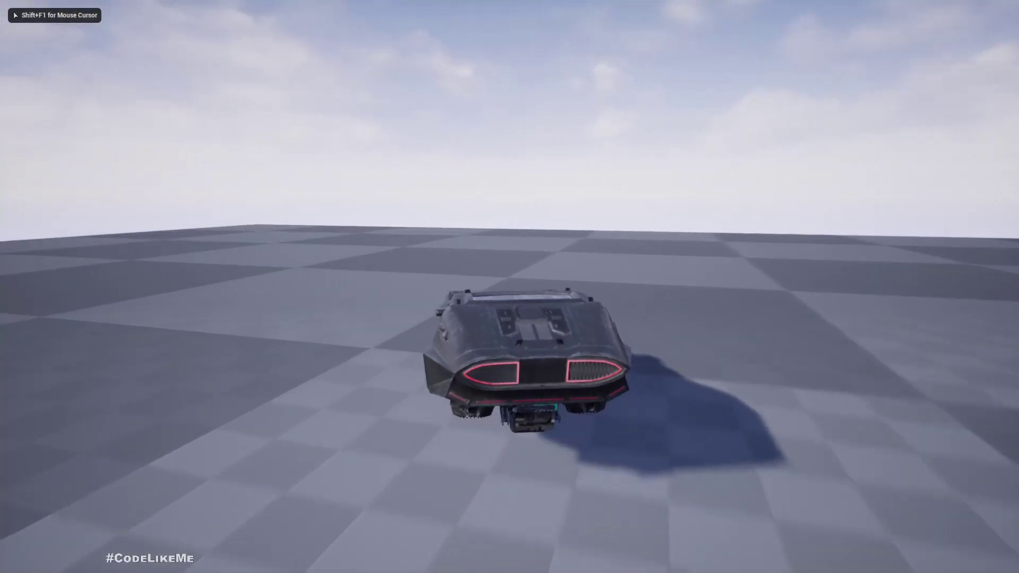
{"action": "key", "text": "d"}
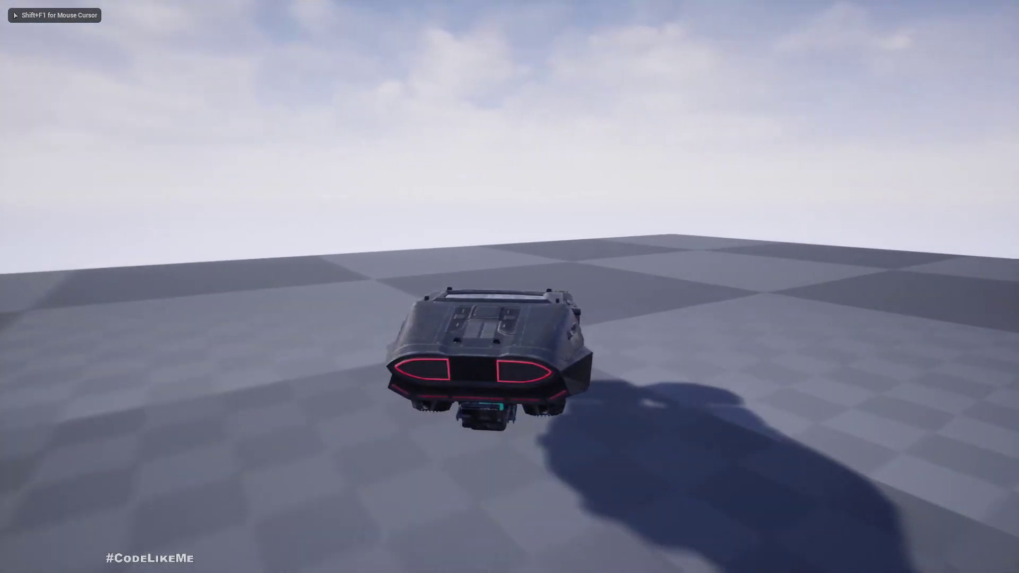
{"action": "key", "text": "d"}
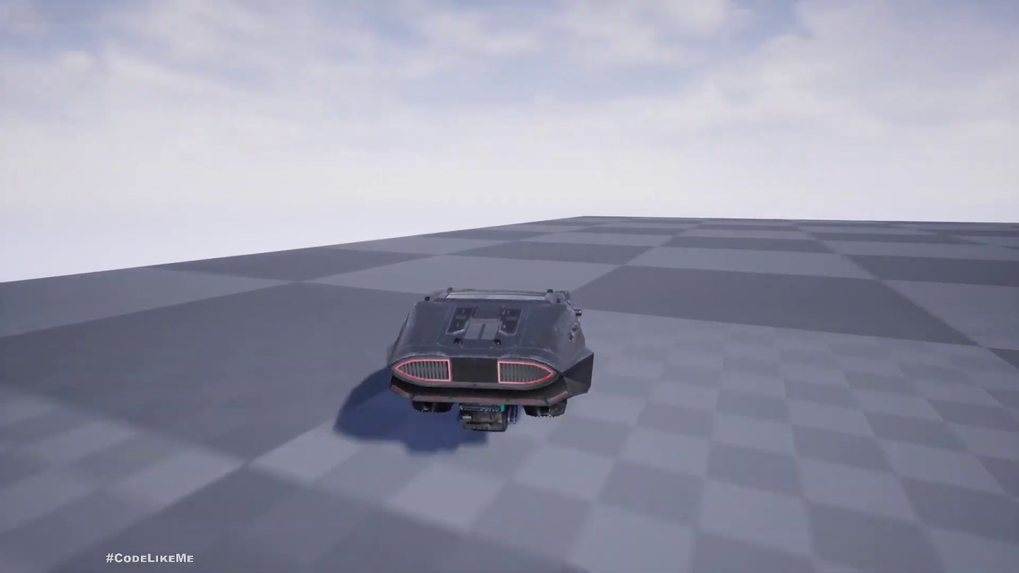
{"action": "key", "text": "a"}
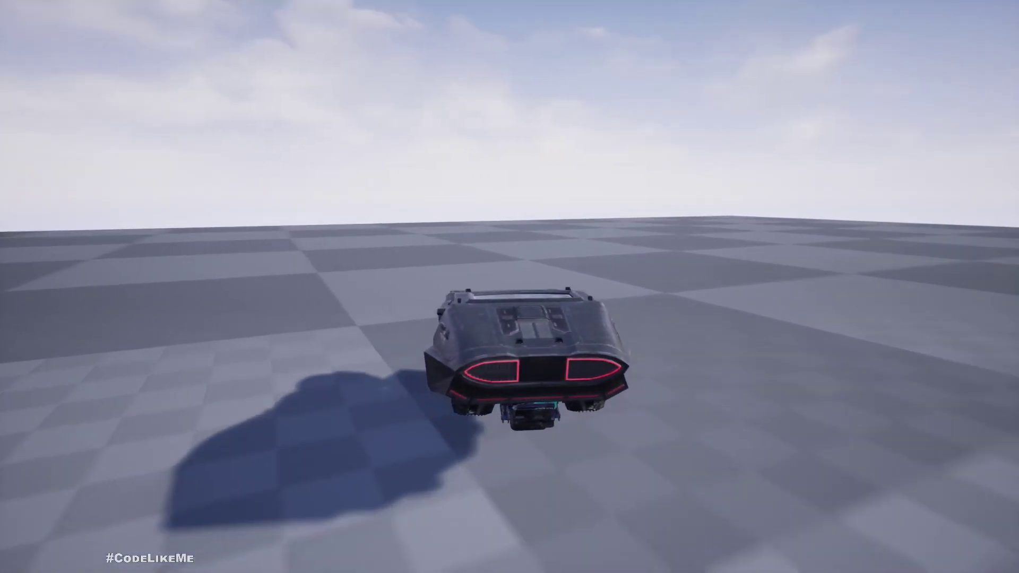
{"action": "key", "text": "w"}
{"action": "key", "text": "w"}
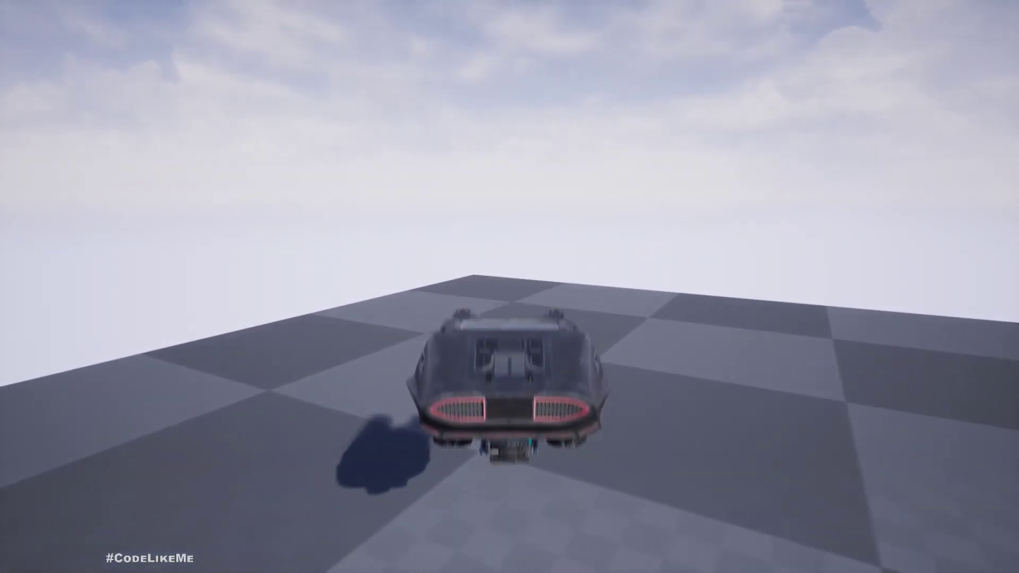
{"action": "key", "text": "w"}
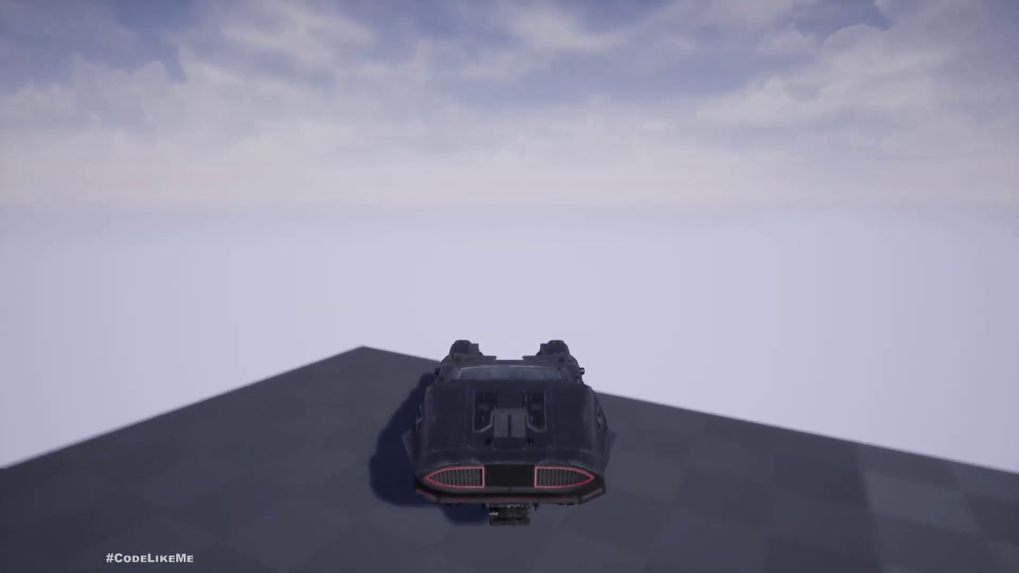
{"action": "key", "text": "Escape"}
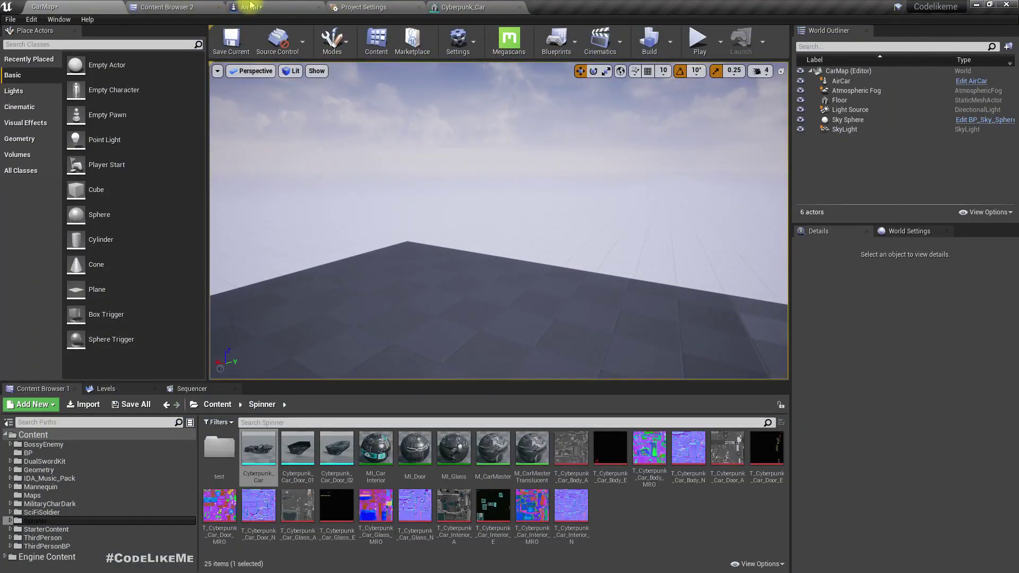
- Multiply MoveUp's Axis Value by 0.5 and connect the result to the Scale Value of its Add Movement Input
{"action": "left_click", "coordinate": [249, 7]}
{"action": "right_click_drag", "start_coordinate": [352, 136], "coordinate": [347, 315]}
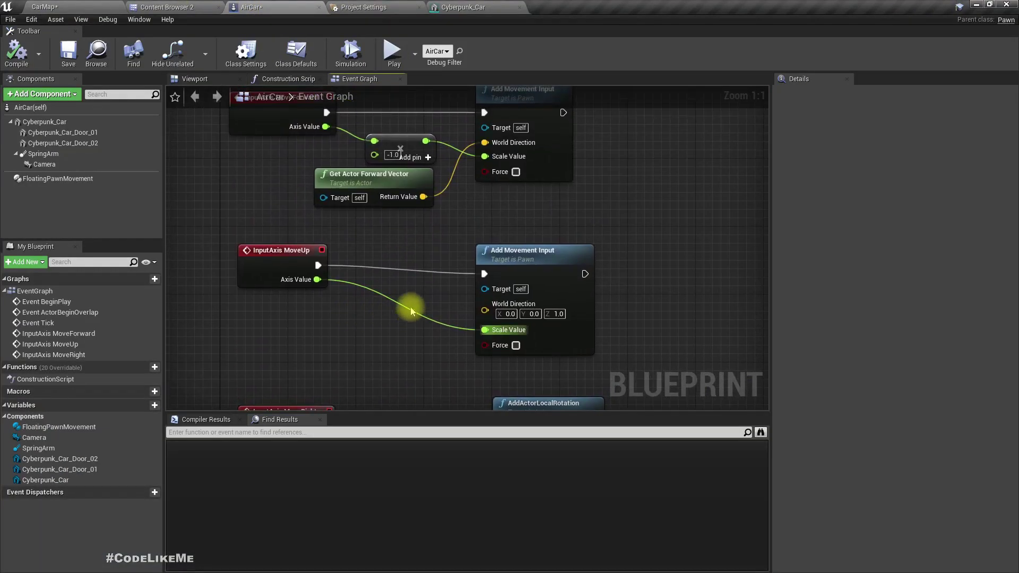
{"action": "left_click_drag", "start_coordinate": [390, 339], "coordinate": [391, 338]}
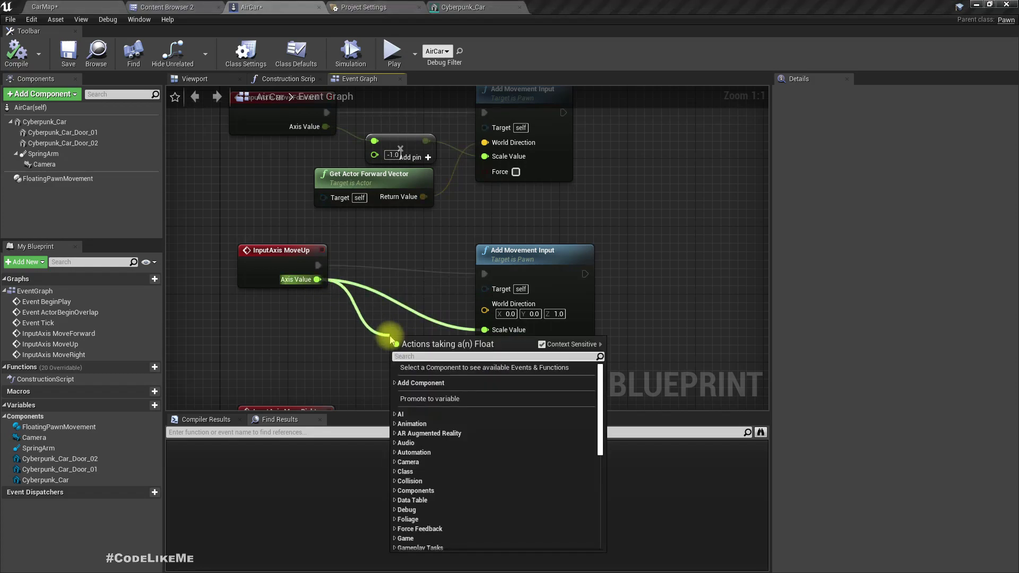
{"action": "key", "text": "Return"}
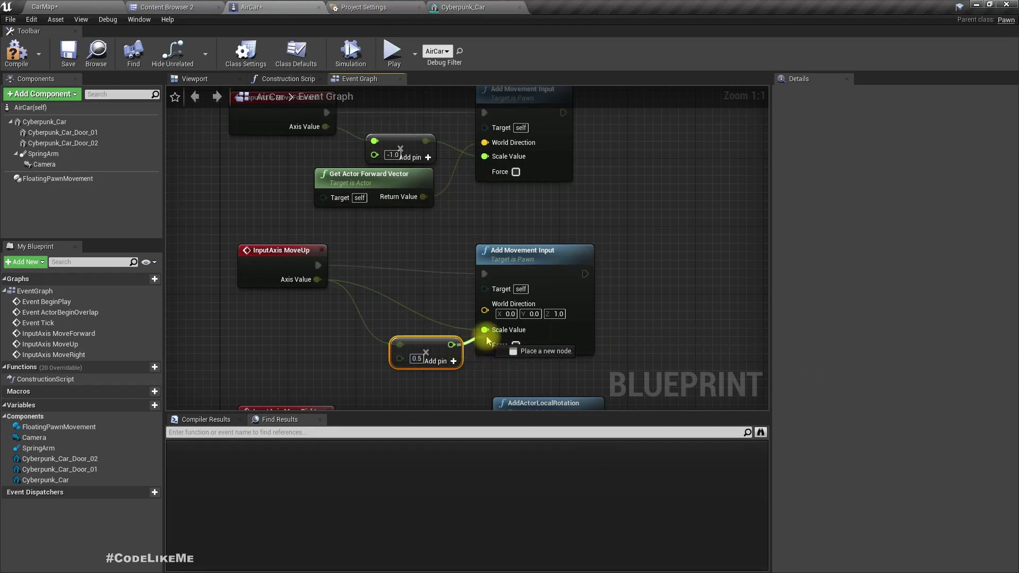
- Play-test the 0.5 vertical movement scale in CarMap full screen, flying the AirCar forward, ascending and turning both ways
{"action": "left_click", "coordinate": [40, 7]}
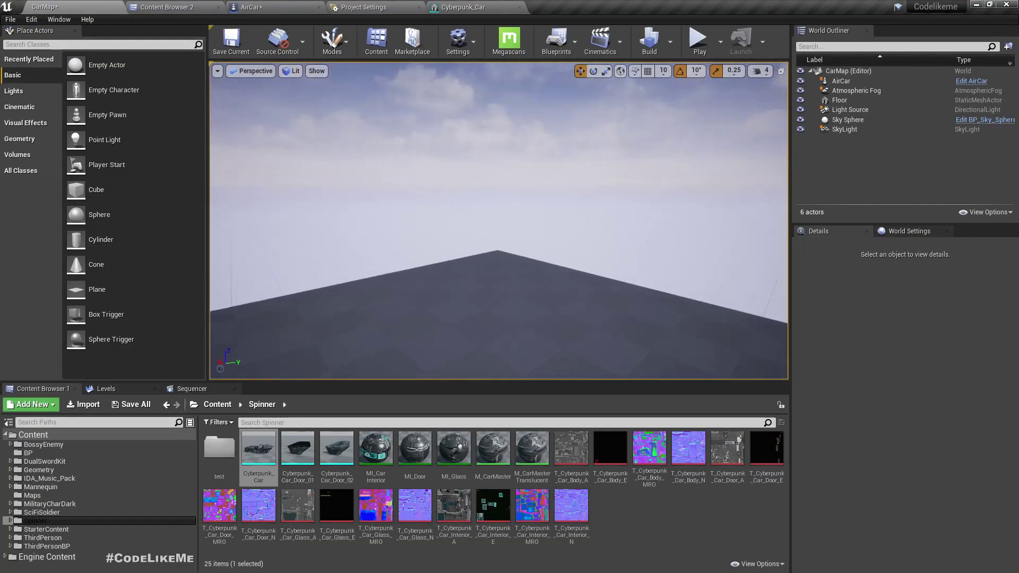
{"action": "key", "text": "F11"}
{"action": "key", "text": "alt+p"}
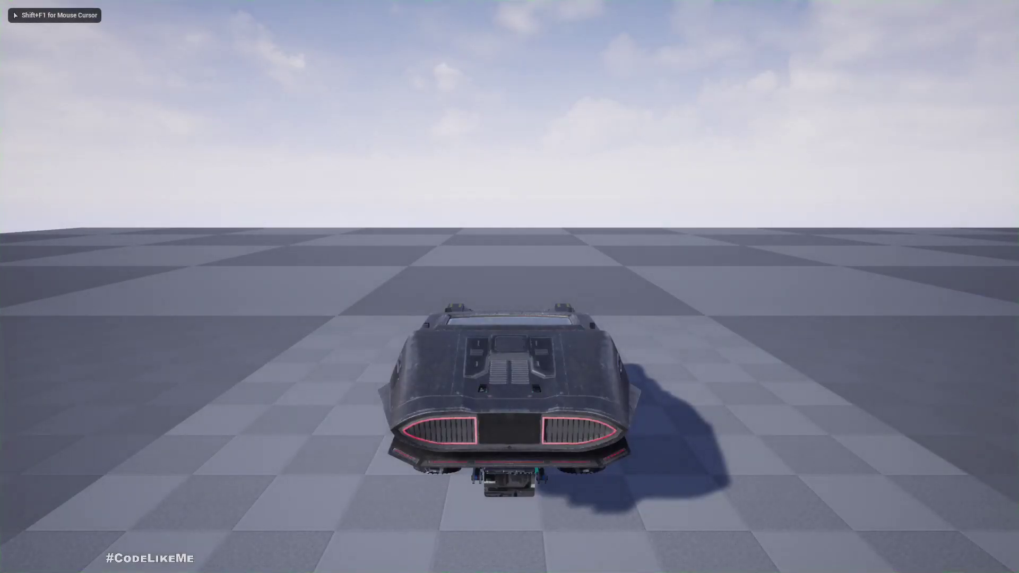
{"action": "key", "text": "w"}
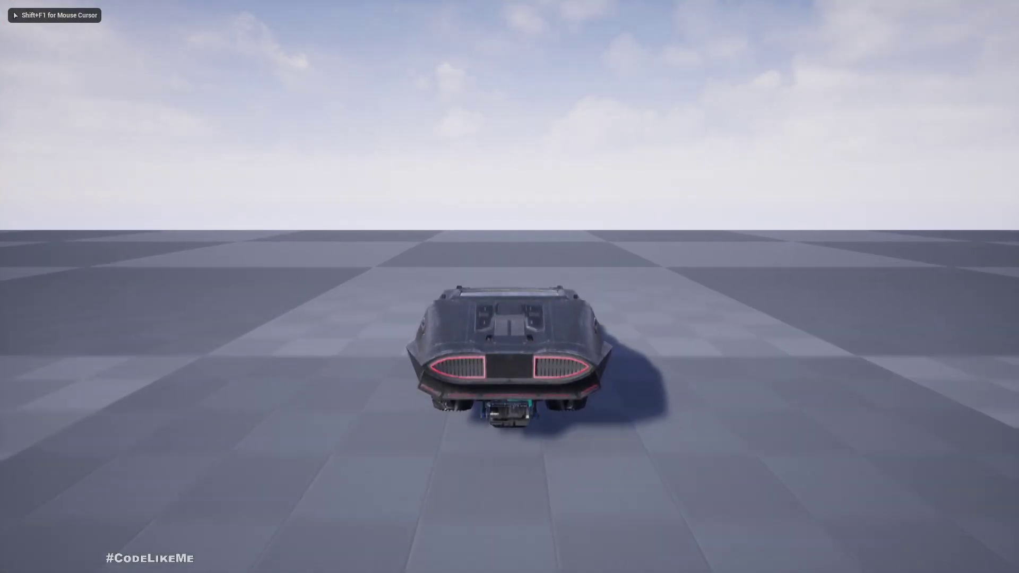
{"action": "key", "text": "space"}
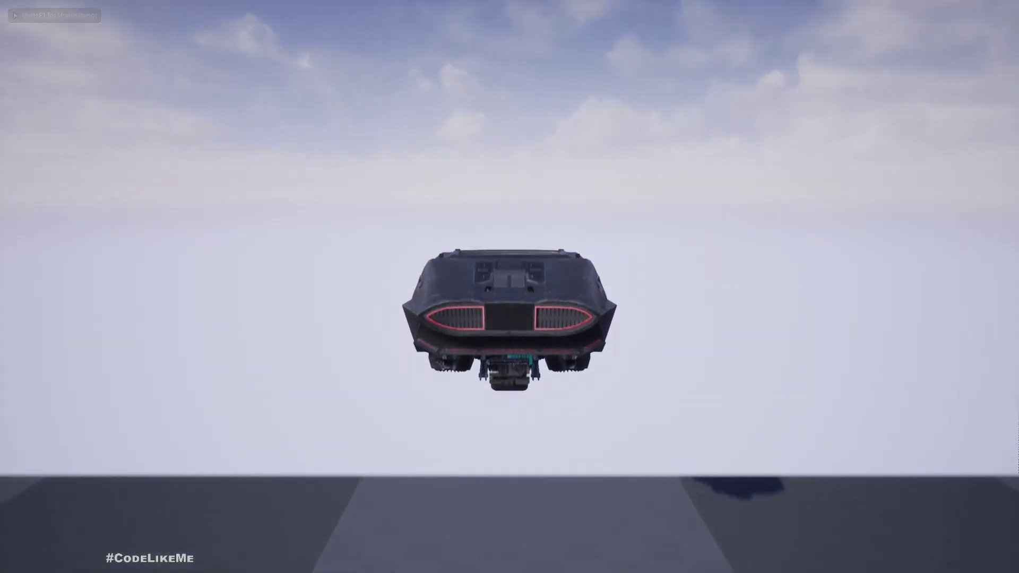
{"action": "key", "text": "d"}
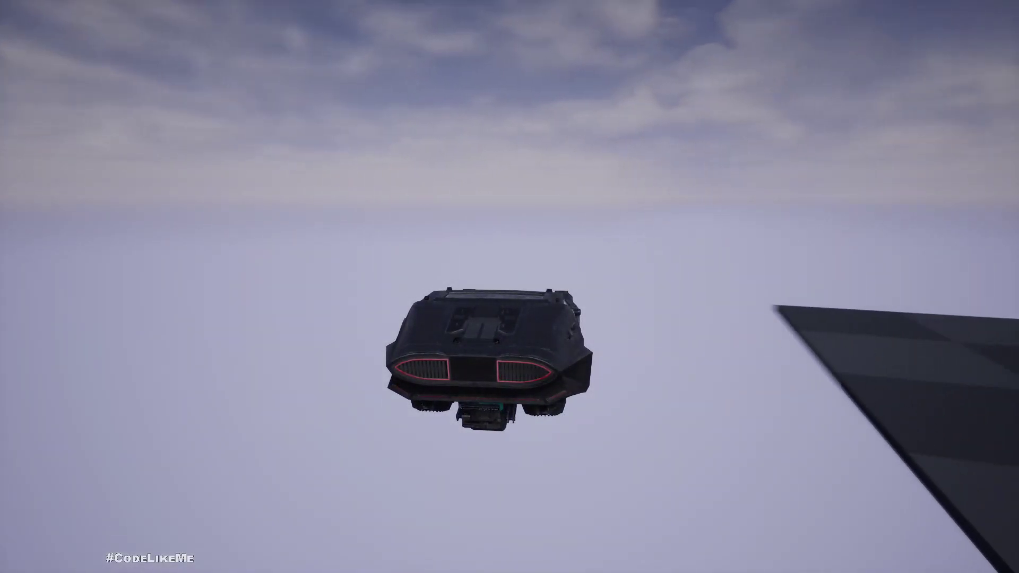
{"action": "key", "text": "d"}
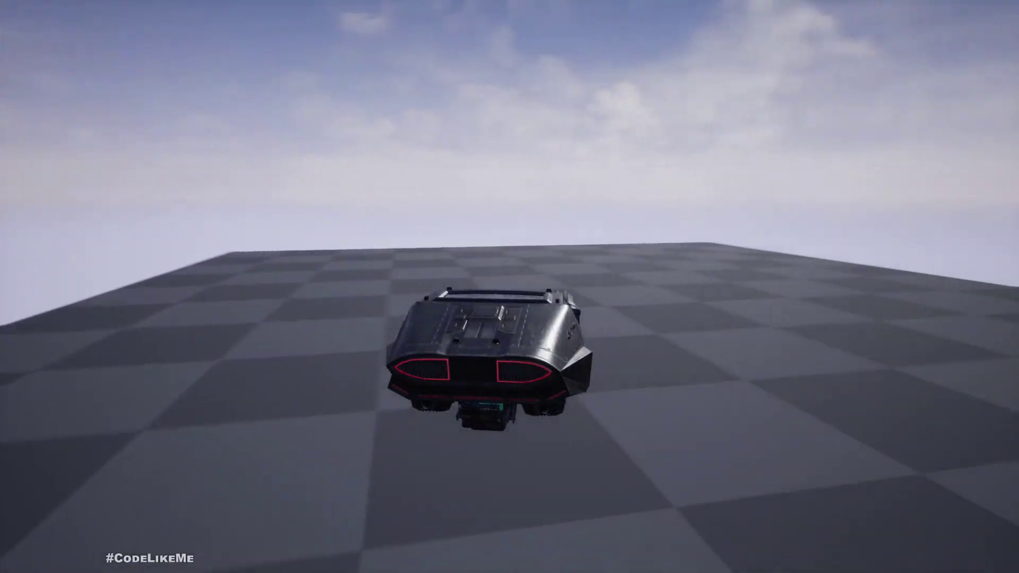
{"action": "key", "text": "a"}
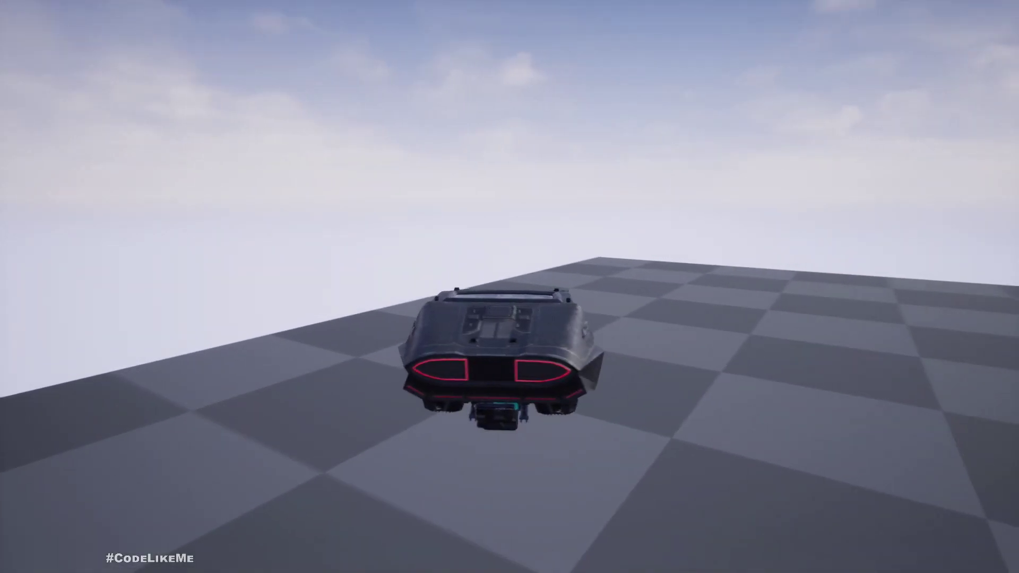
{"action": "key", "text": "d"}
{"action": "key", "text": "a"}
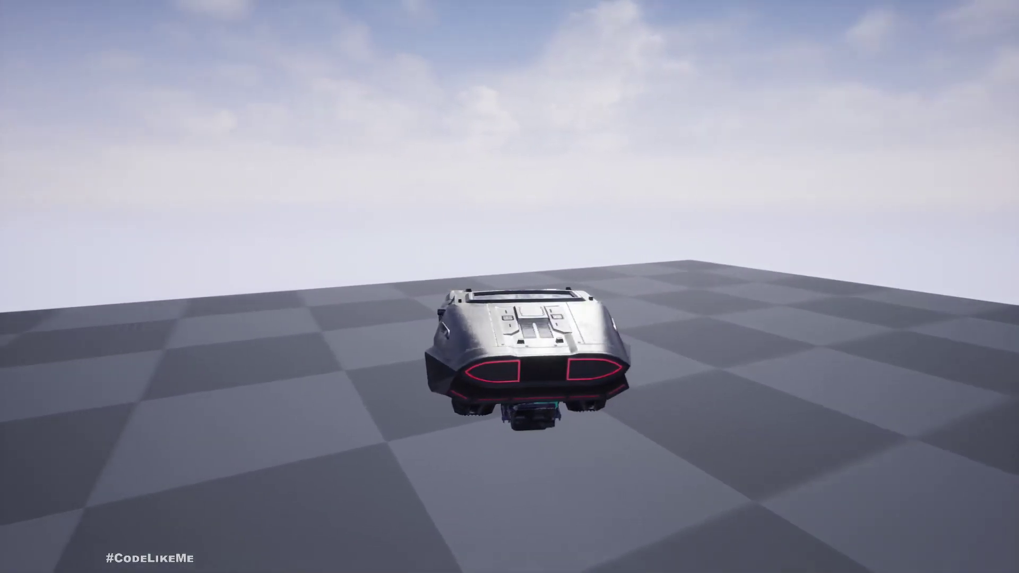
{"action": "key", "text": "d"}
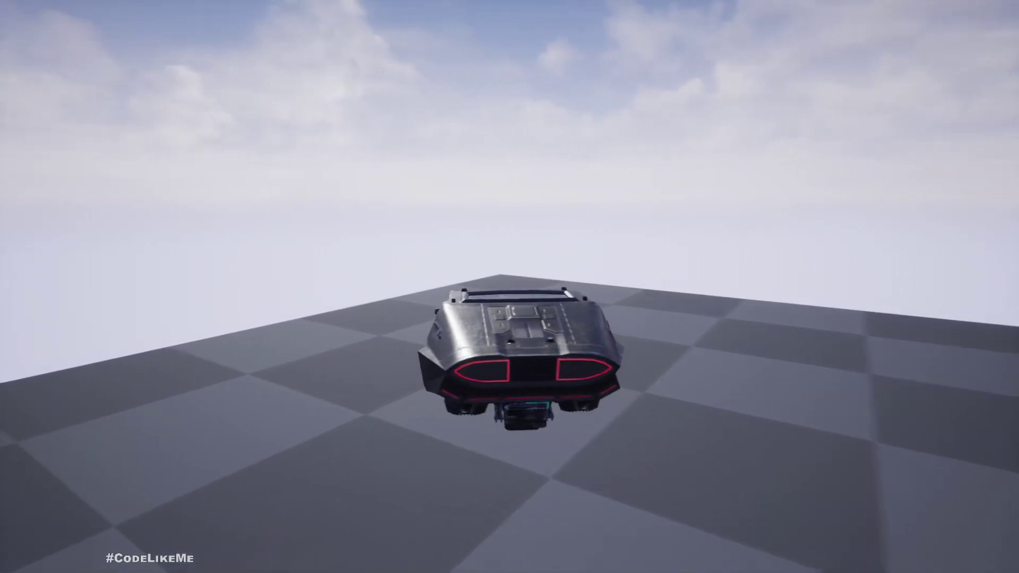
{"action": "key", "text": "d"}
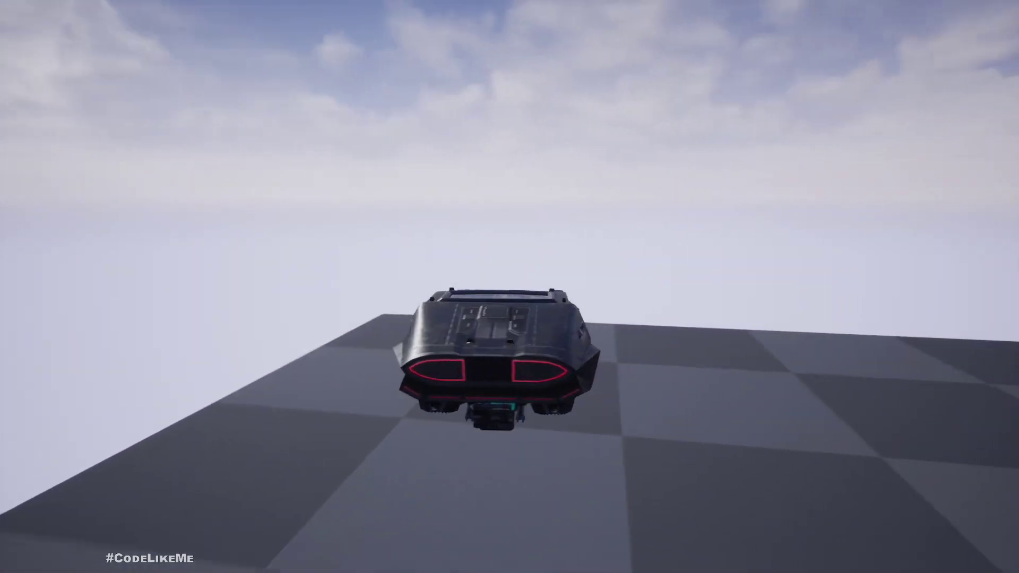
{"action": "key", "text": "d"}
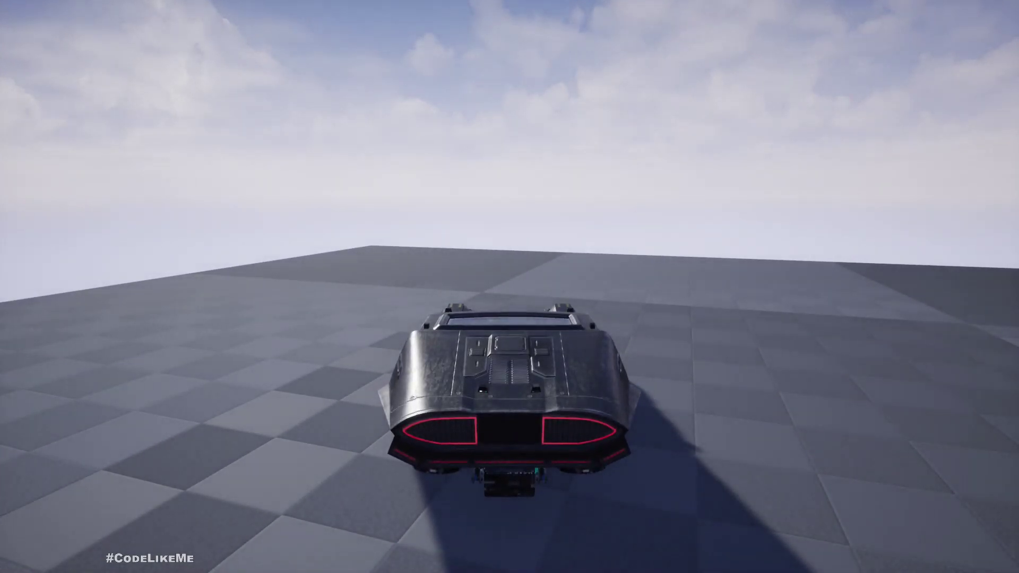
{"action": "key", "text": "d"}
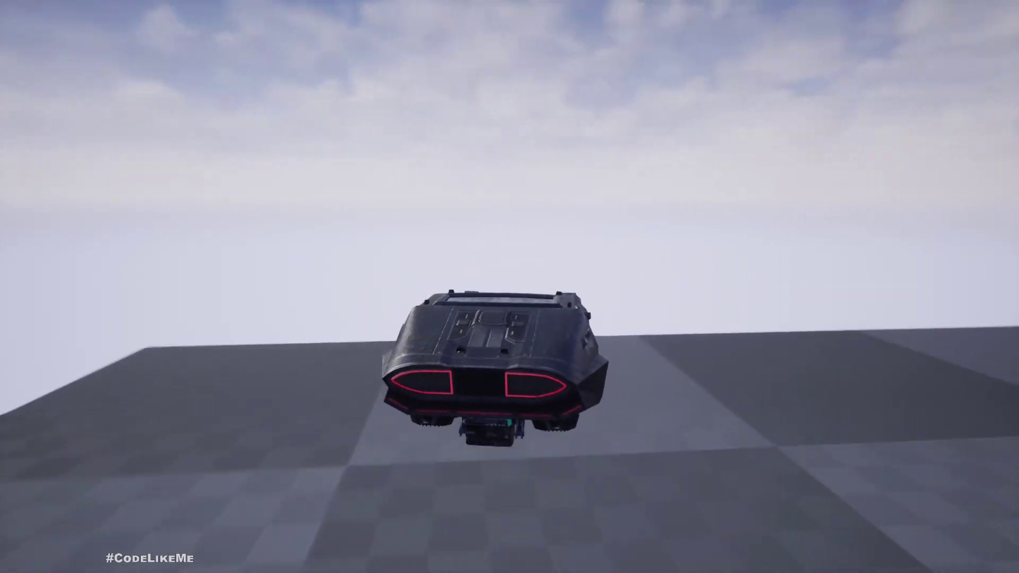